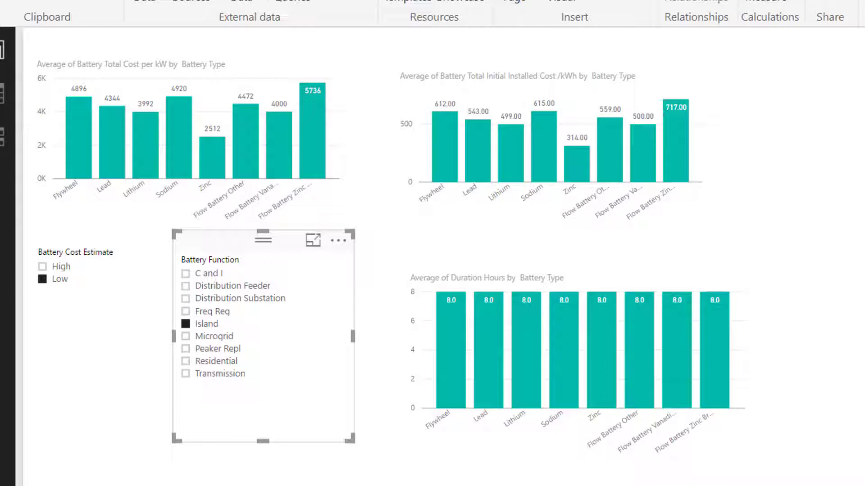
Switch to the Solar Diesel and Battery1 workbook in Excel and go to the "Example of Australia Merchant Prices" note under Battery Concepts.
mouse_move(534, 485)
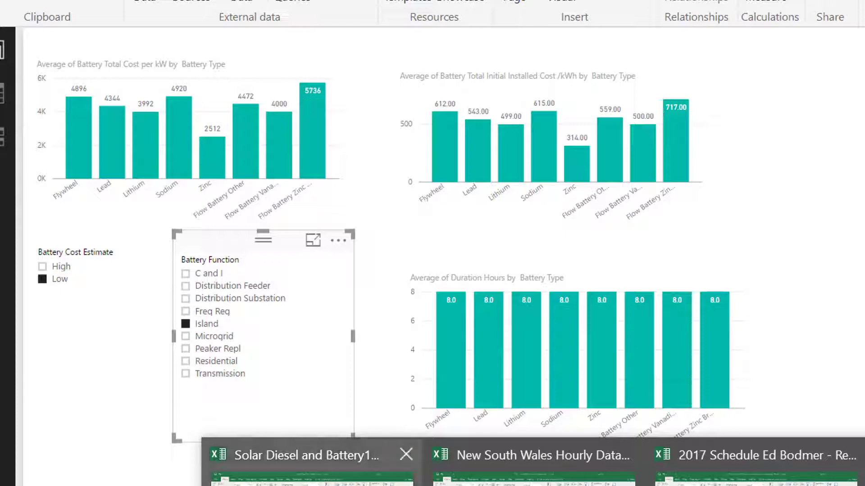
left_click(311, 473)
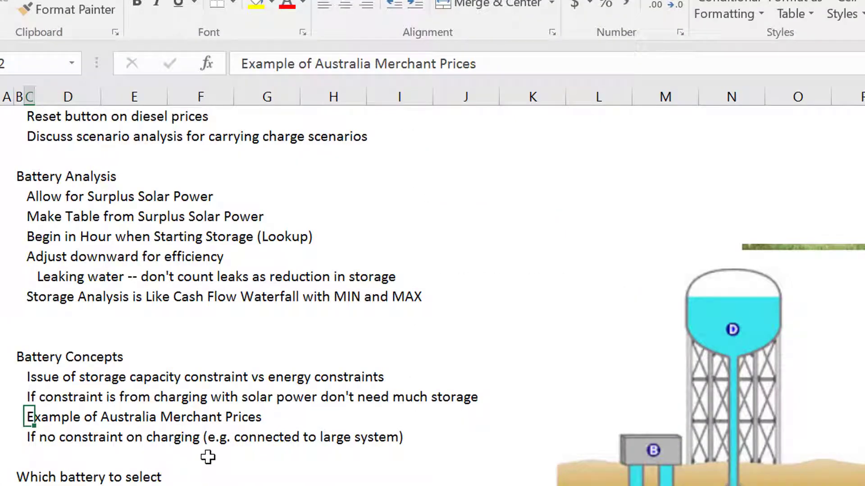
key("Up")
key("Down")
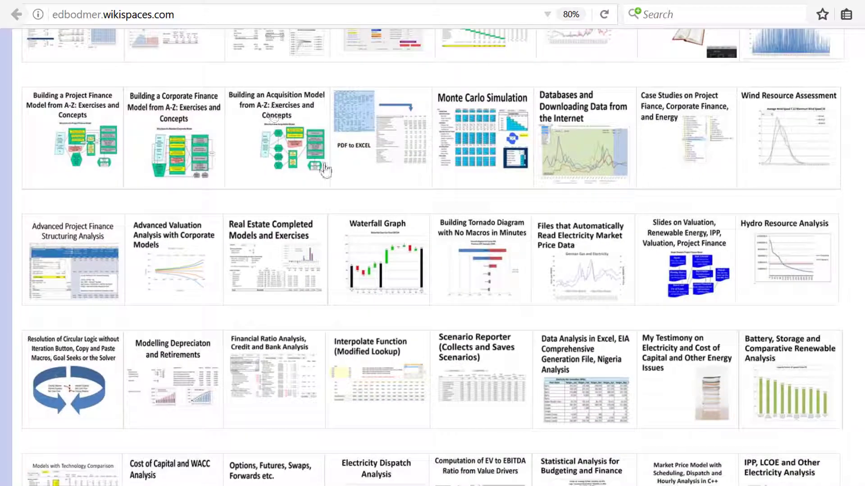
Open the Merchant Electricity Analysis page of the wiki and examine its Turkey and U.S. electricity and gas price sections.
left_click(325, 170)
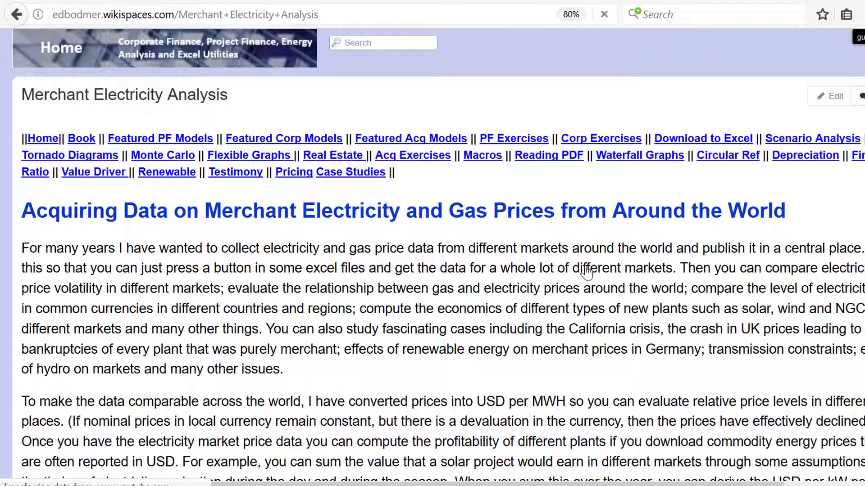
scroll(587, 273, "down", 3)
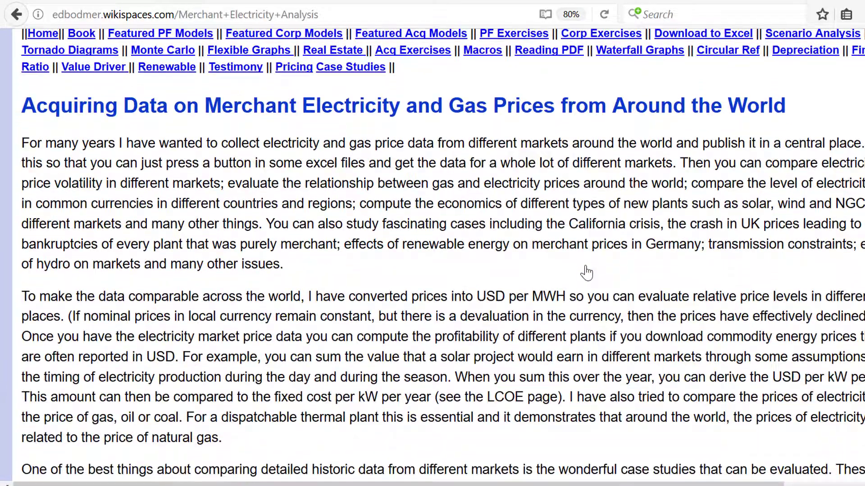
scroll(587, 272, "down", 15)
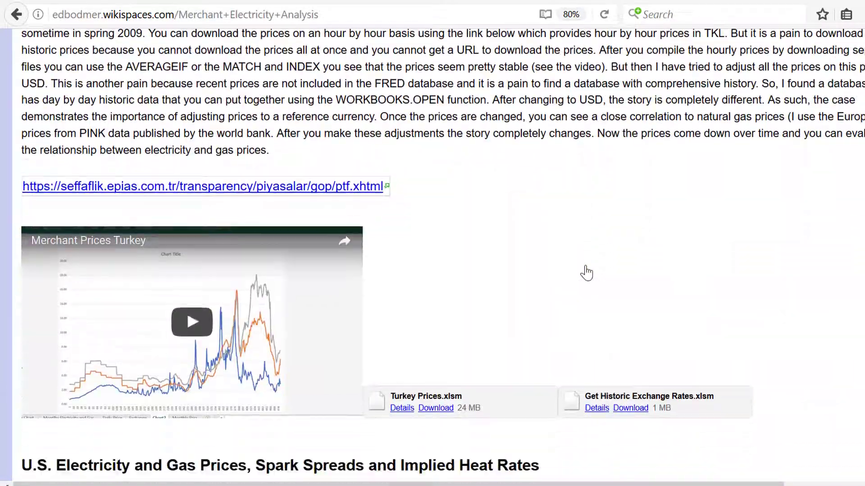
scroll(587, 273, "down", 5)
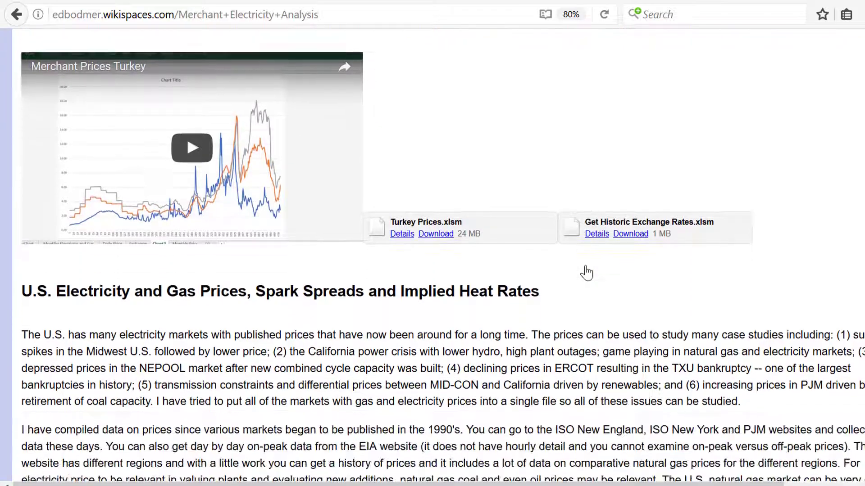
scroll(586, 273, "down", 8)
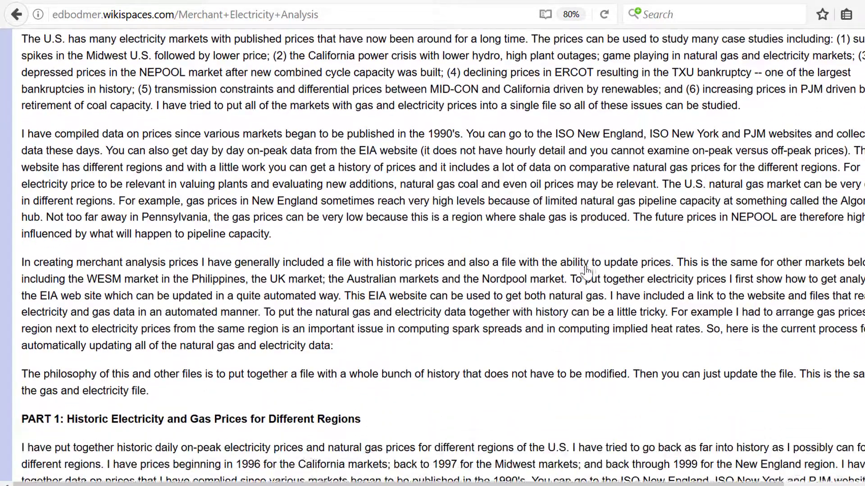
scroll(586, 272, "down", 9)
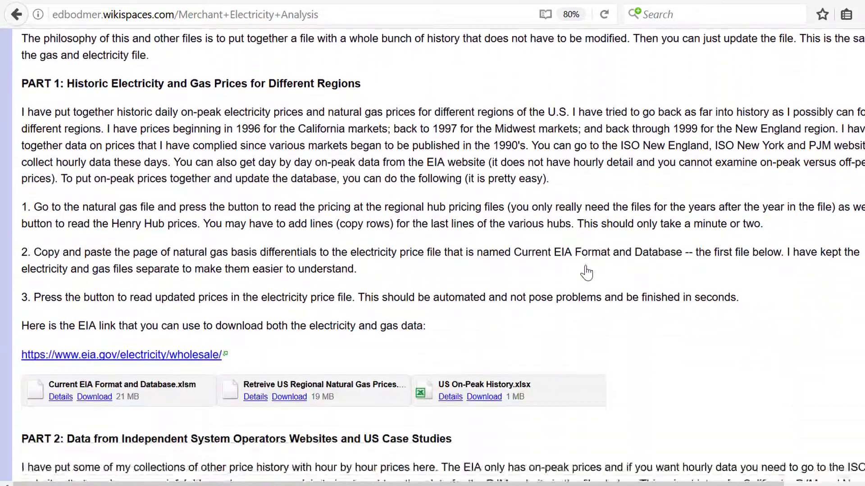
scroll(587, 273, "down", 3)
Examine the UK, Australia, Nordpool and Korea price sections and the database files offered with them.
scroll(586, 273, "up", 15)
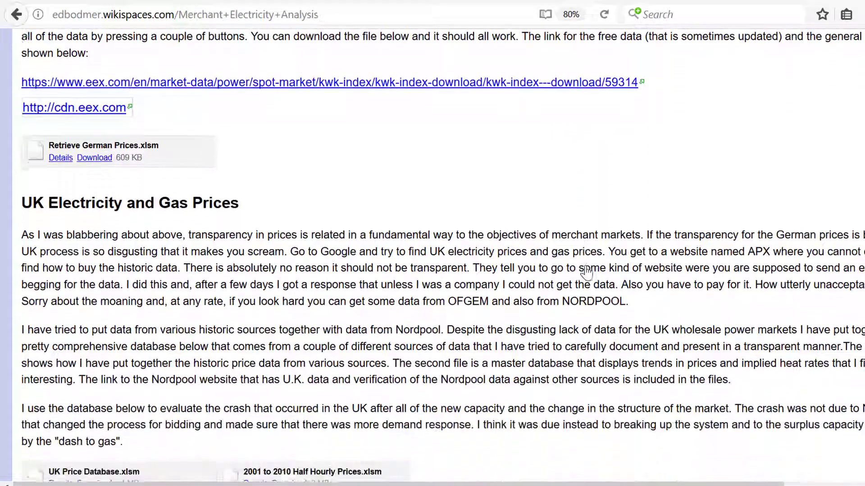
scroll(586, 271, "down", 7)
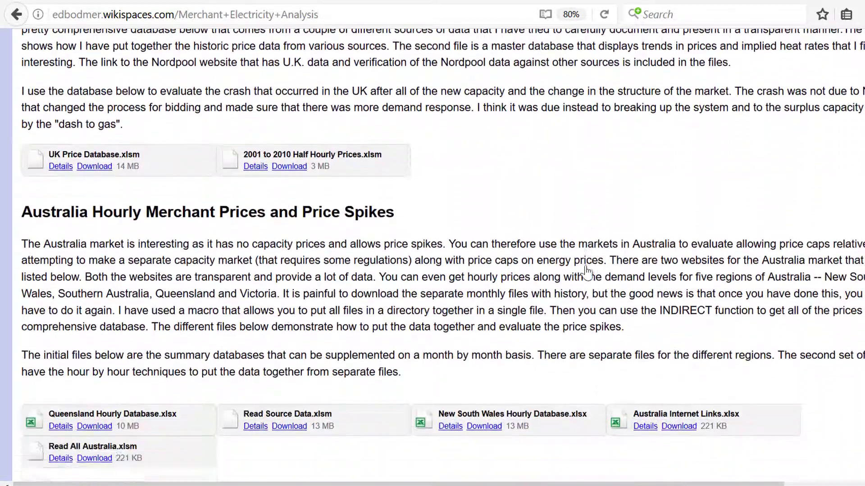
scroll(587, 271, "down", 5)
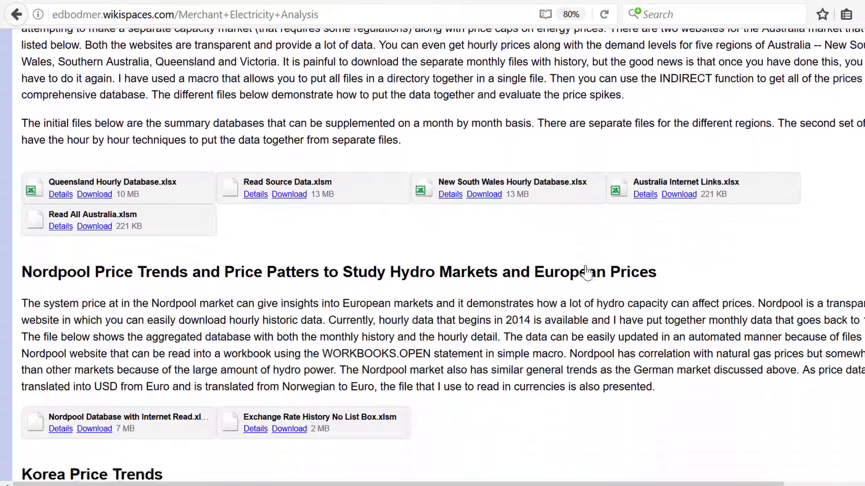
scroll(586, 272, "down", 5)
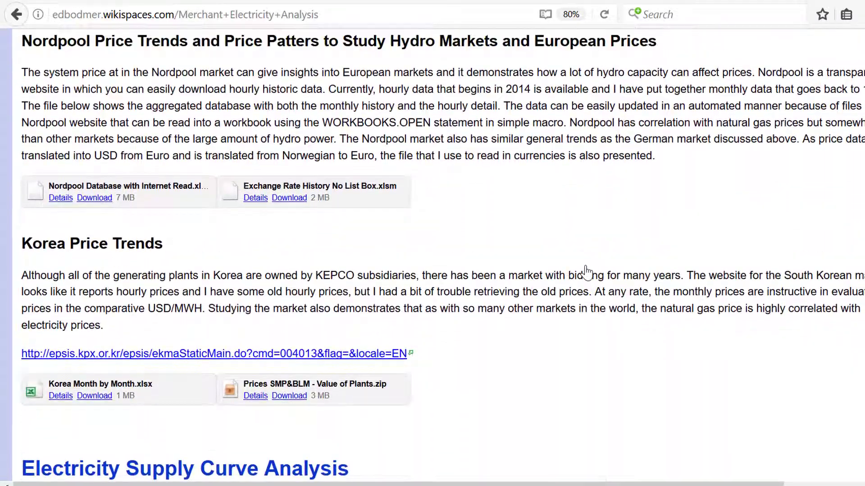
Go back to the introduction on acquiring merchant electricity and gas price data from around the world.
scroll(586, 272, "up", 20)
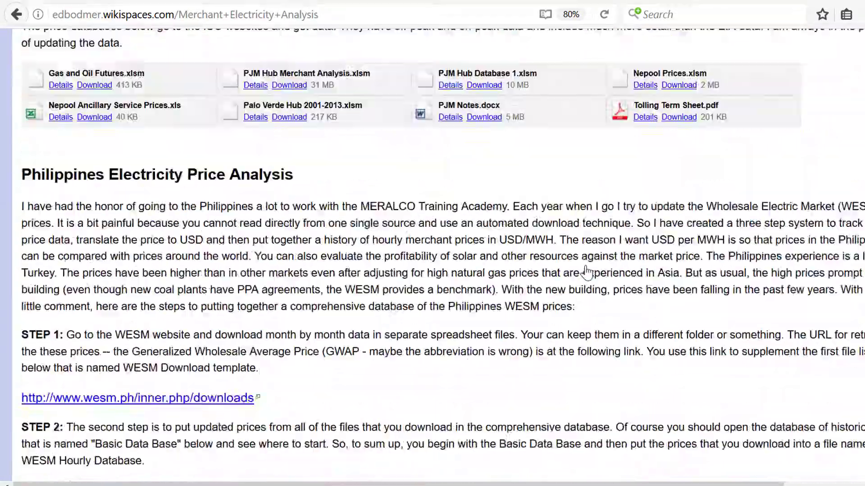
scroll(587, 272, "up", 20)
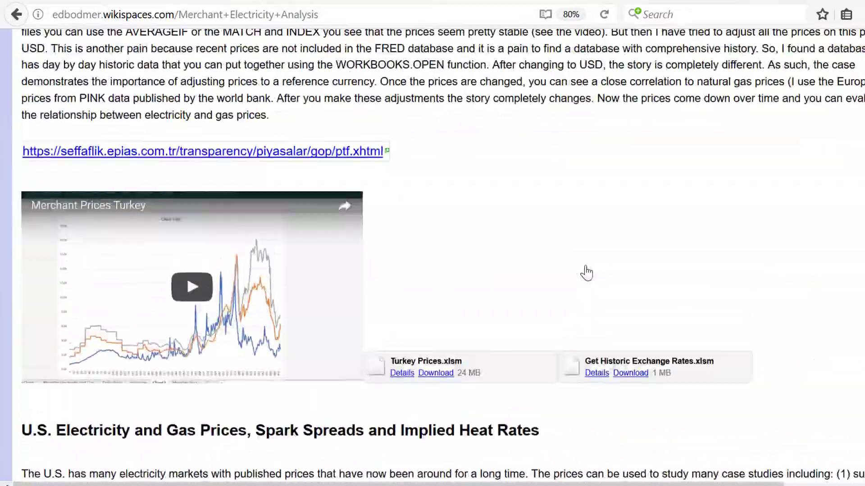
scroll(586, 272, "up", 10)
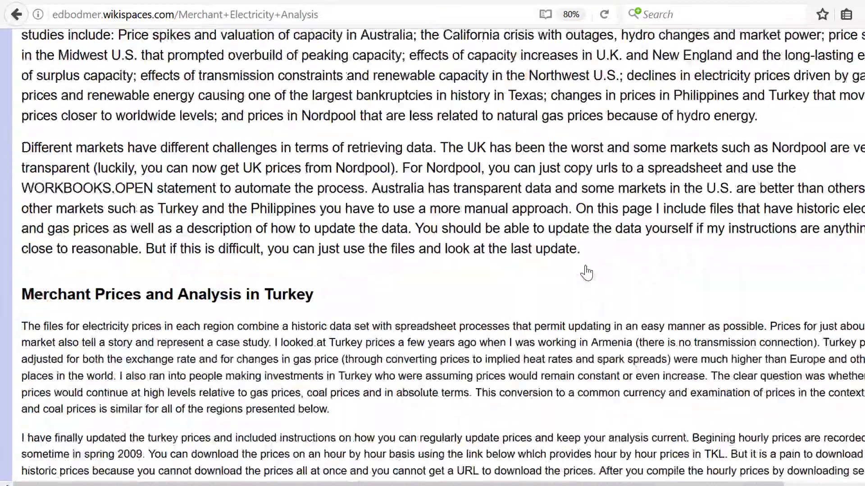
scroll(586, 272, "up", 8)
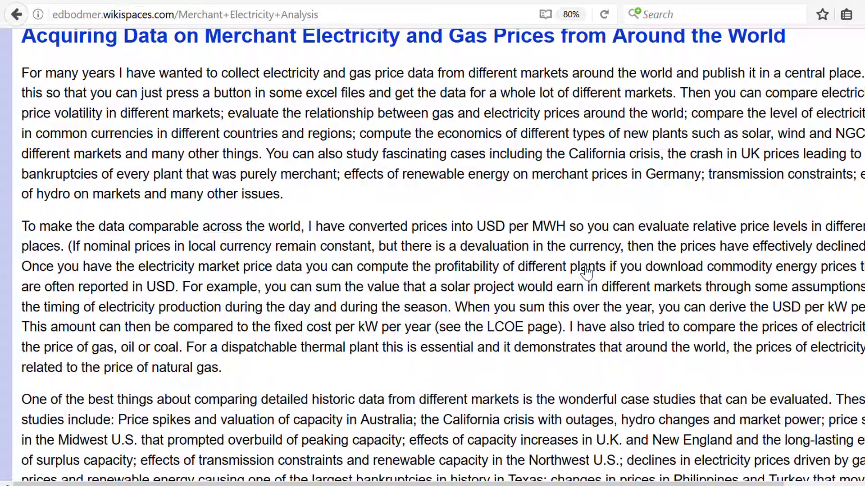
scroll(586, 272, "up", 3)
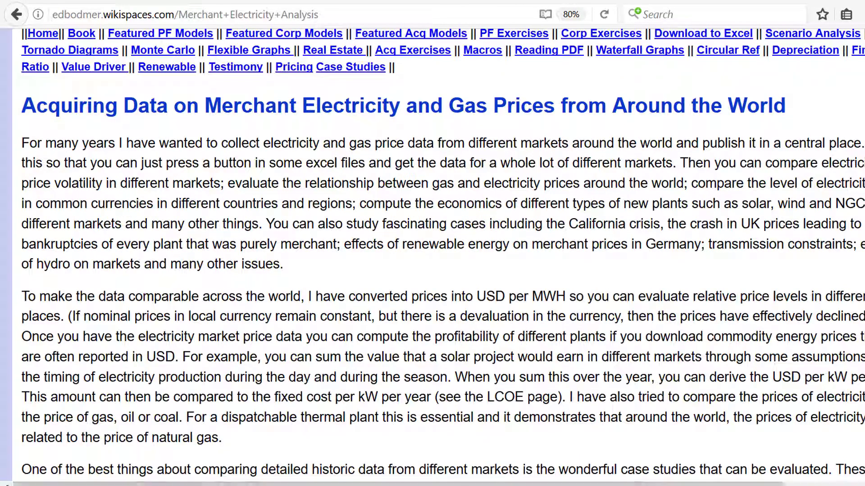
Return to the Solar Diesel and Battery1 workbook, select the Australia Merchant Prices note, and view the water tower diagrams beside the notes.
mouse_move(413, 485)
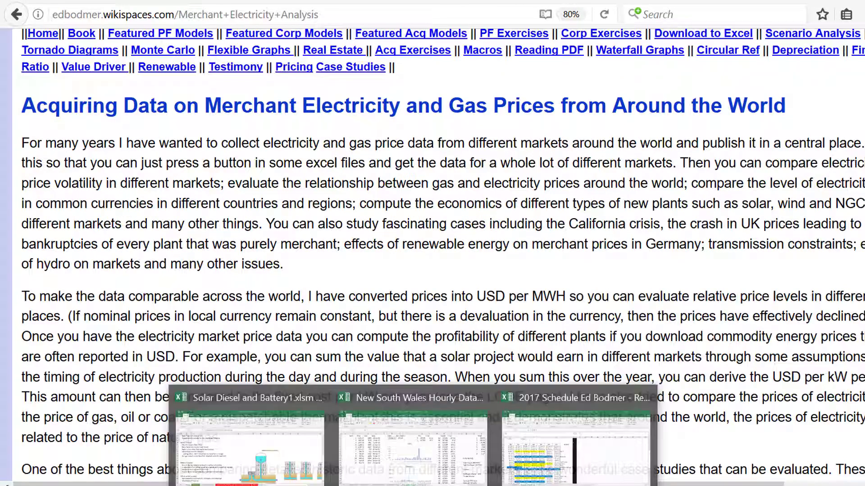
left_click(250, 457)
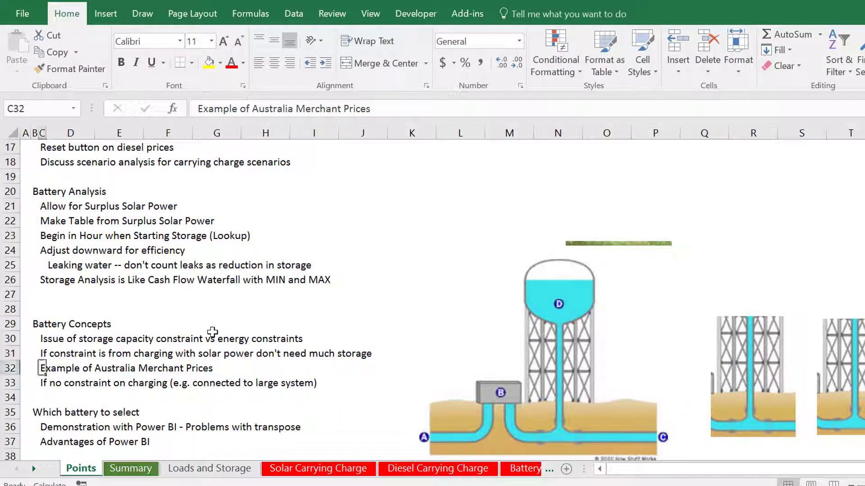
left_click(212, 333)
key("Left")
key("Down")
key("Left")
key("Left")
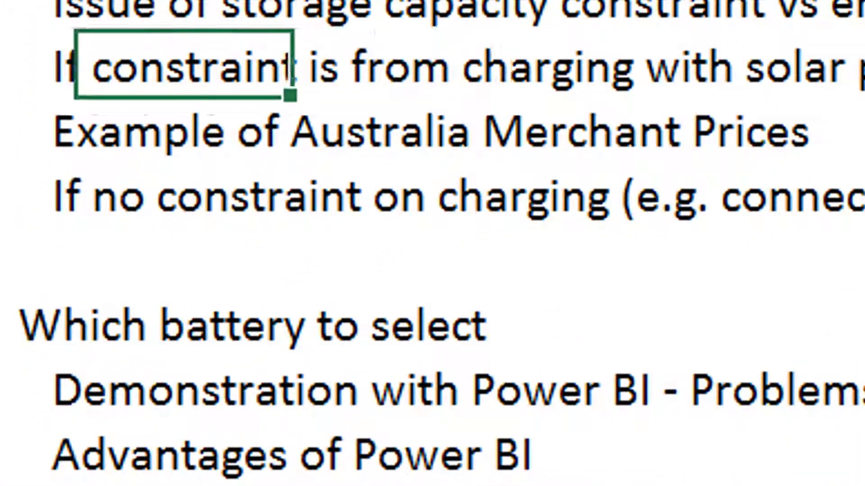
key("Down")
key("Left")
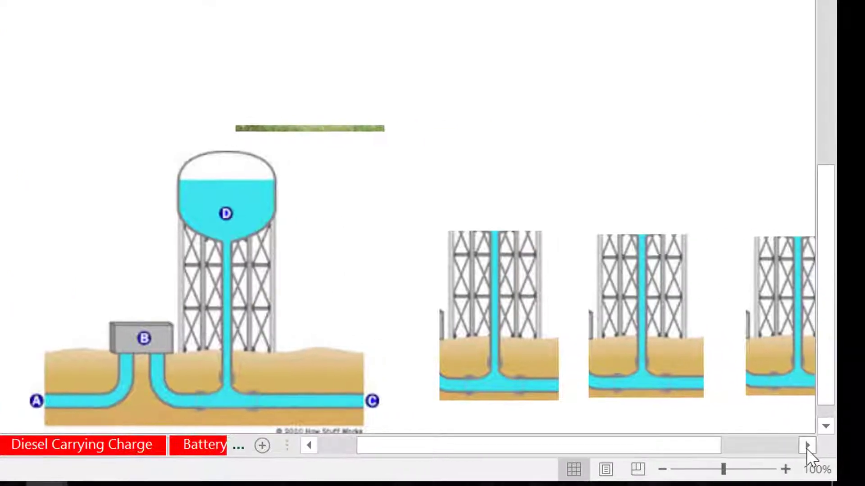
left_click(806, 445)
left_click(806, 446)
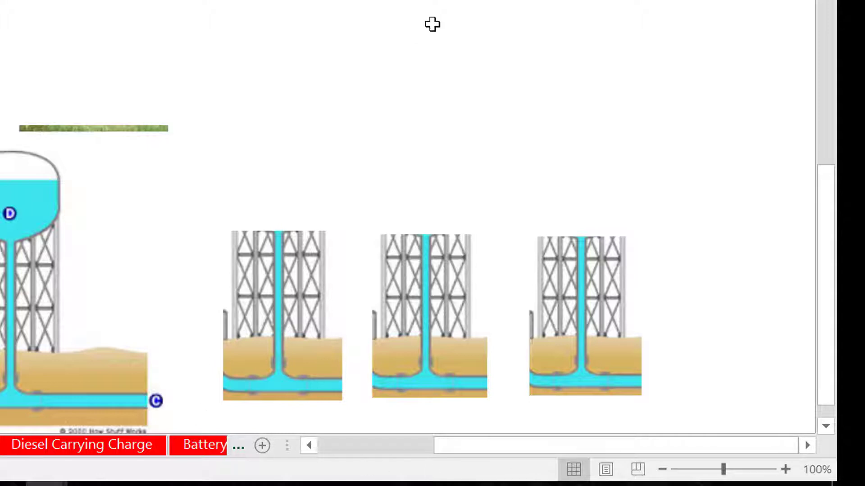
Switch to Chrome and examine the McKinsey article "Battery storage: The next disruptive technology in the power sector", ending at its opening paragraphs on storage prices.
mouse_move(216, 484)
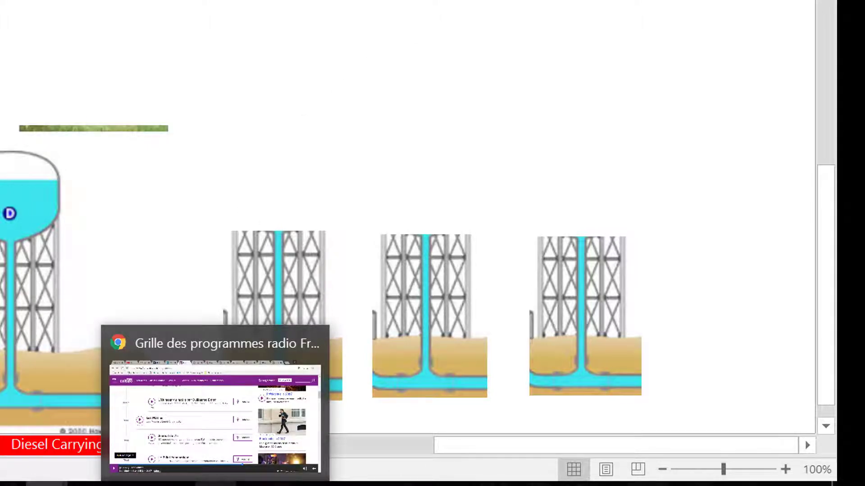
left_click(216, 484)
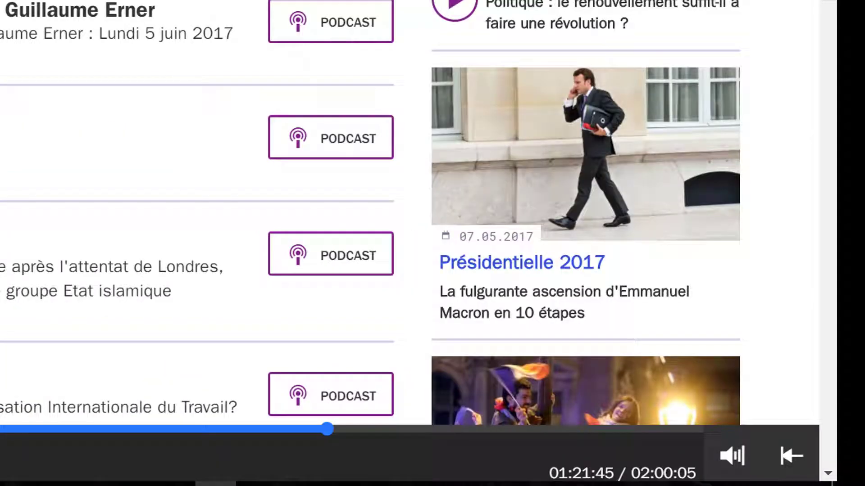
key("ctrl+Tab")
scroll(418, 242, "down", 15)
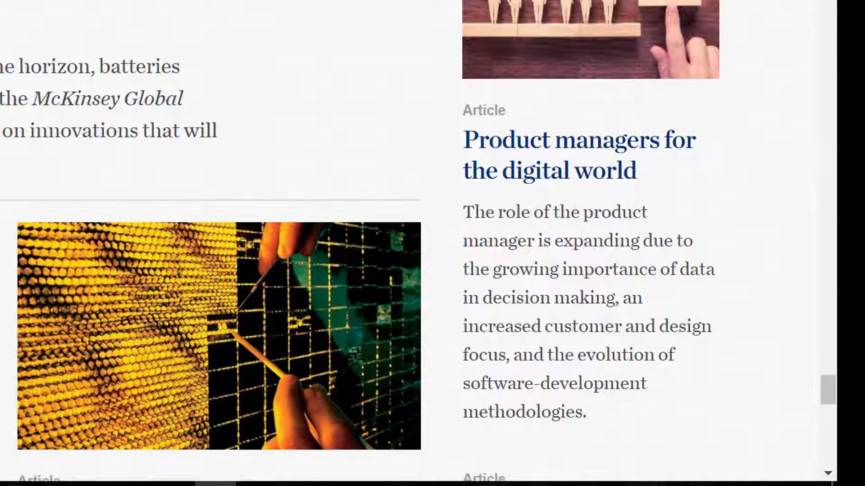
scroll(418, 242, "up", 20)
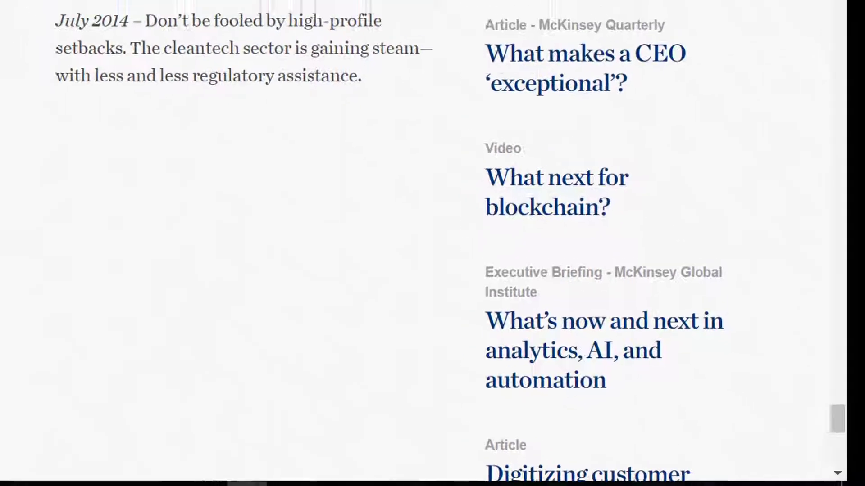
scroll(417, 242, "up", 15)
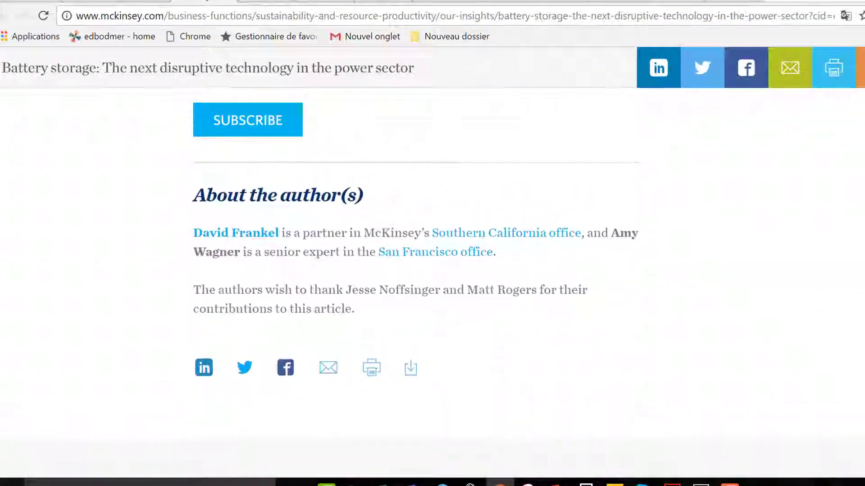
scroll(418, 242, "up", 20)
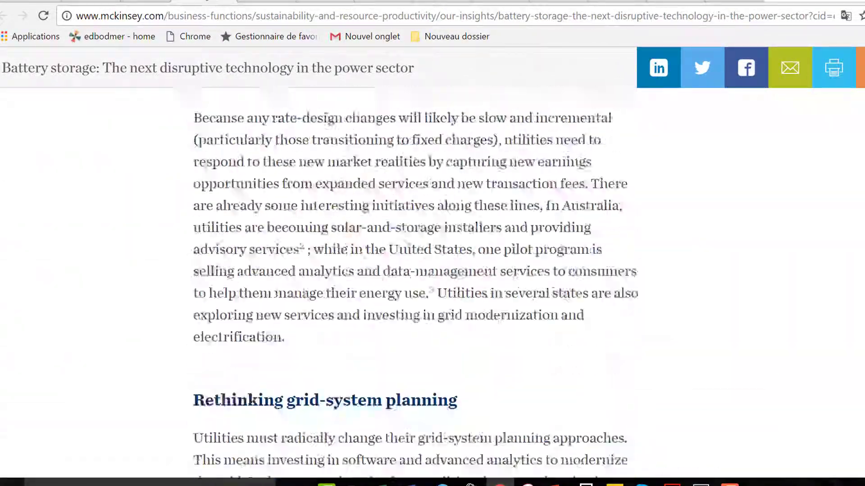
scroll(403, 283, "up", 20)
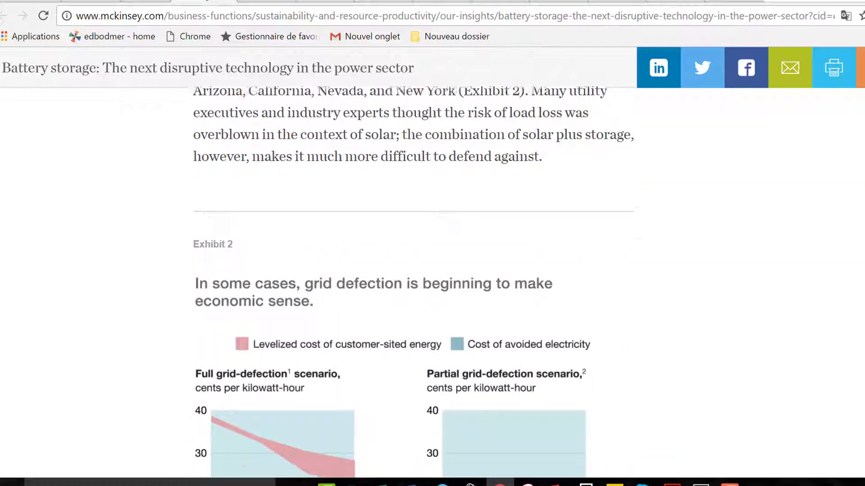
scroll(403, 283, "up", 20)
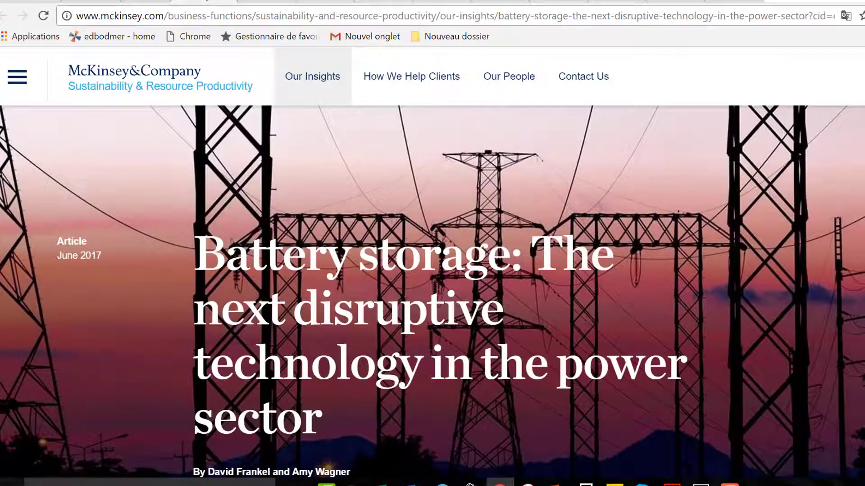
scroll(432, 243, "down", 3)
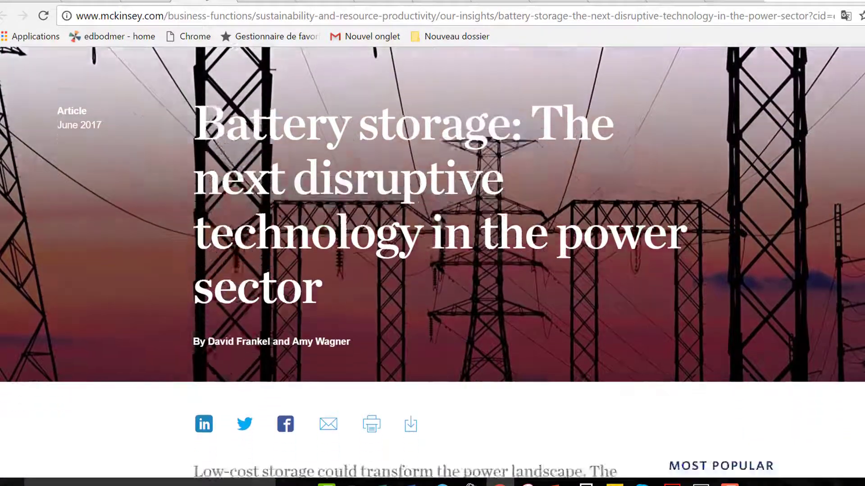
scroll(432, 262, "down", 6)
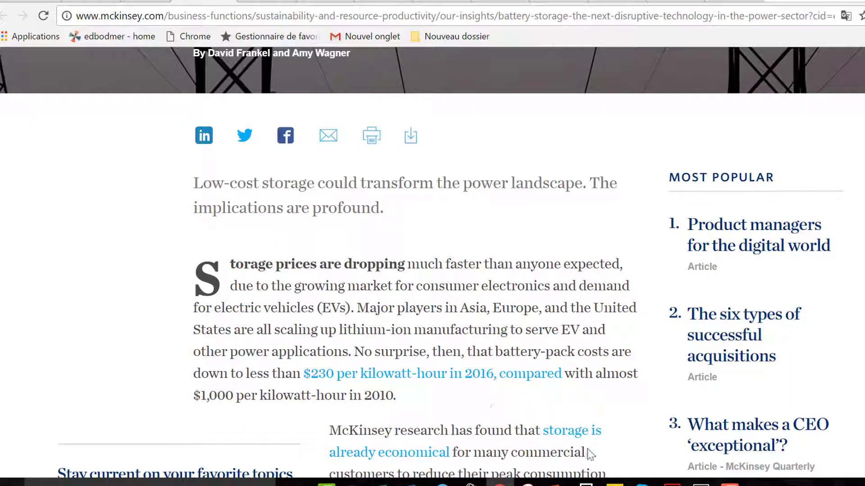
Switch to the test report in Power BI Desktop and examine the battery cost charts for the Island function.
mouse_move(614, 484)
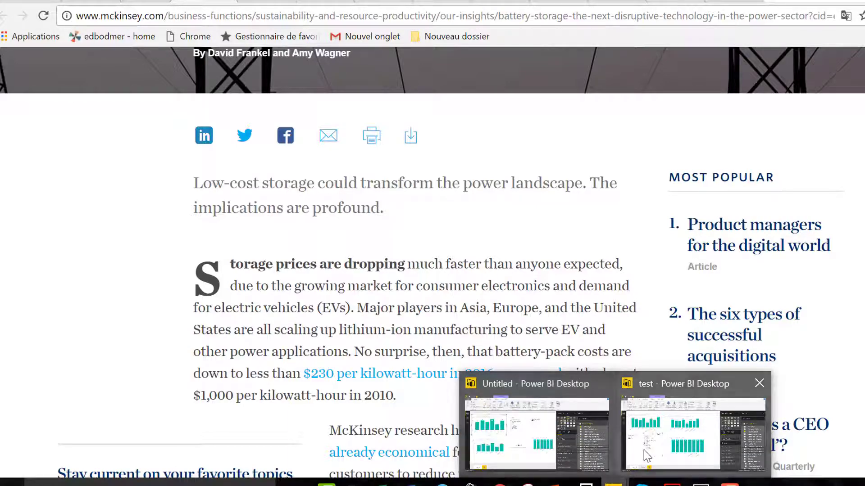
mouse_move(520, 461)
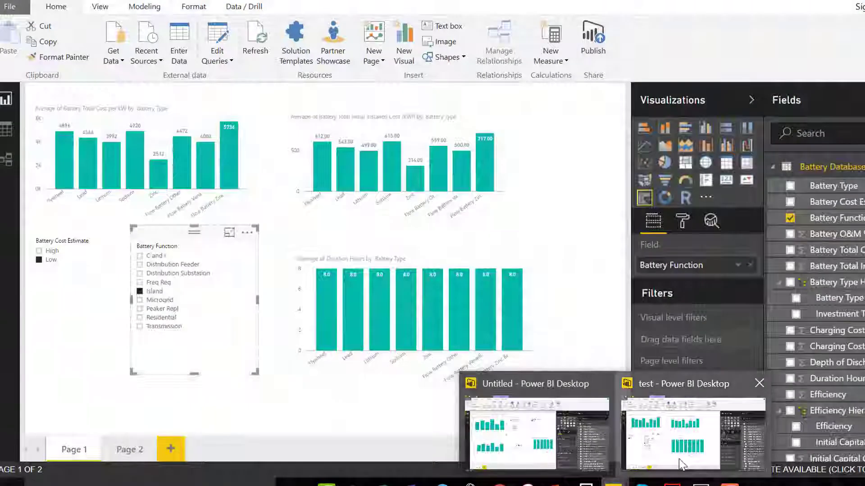
left_click(681, 460)
left_click(378, 404)
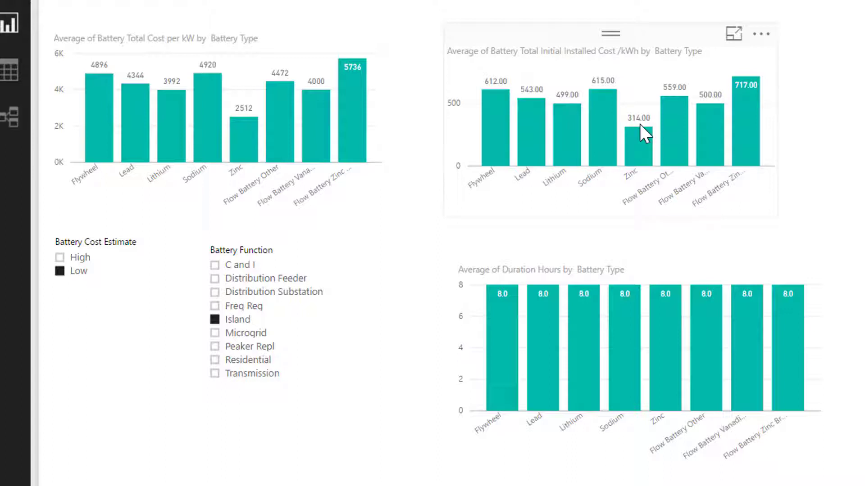
Compare battery costs by filtering Battery Function to Freq Req, Distribution Substation and Distribution Feeder in turn.
left_click(215, 306)
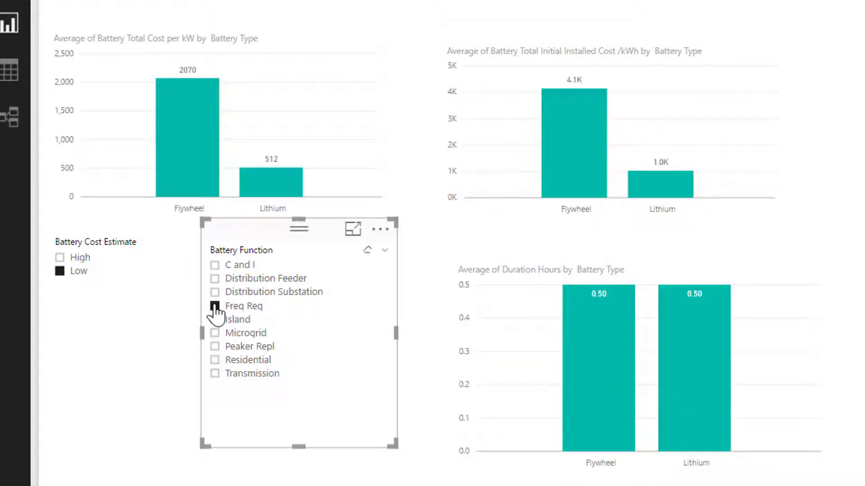
left_click(215, 292)
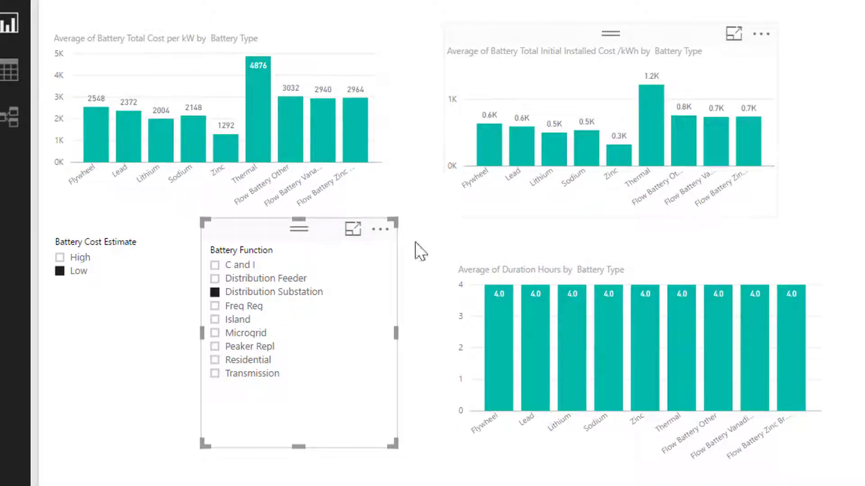
left_click(218, 280)
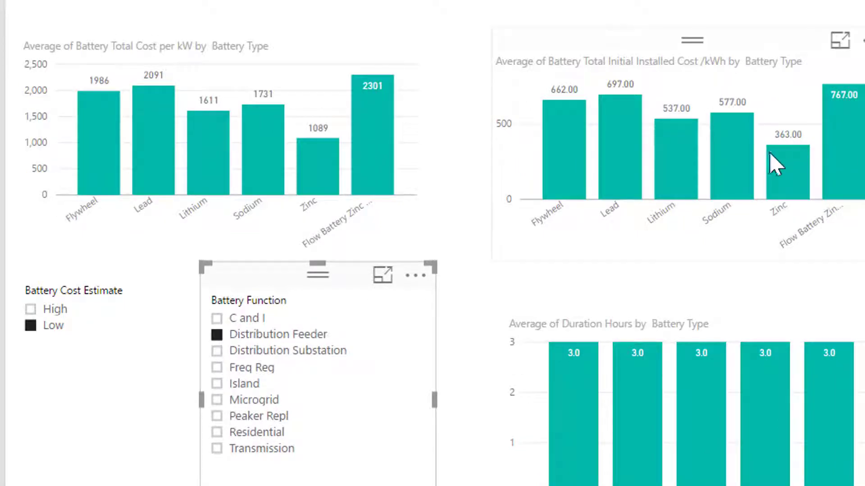
Compare Transmission and Residential battery costs, return to Transmission, and finish with Battery Function filtered to Peaker Repl.
left_click(233, 449)
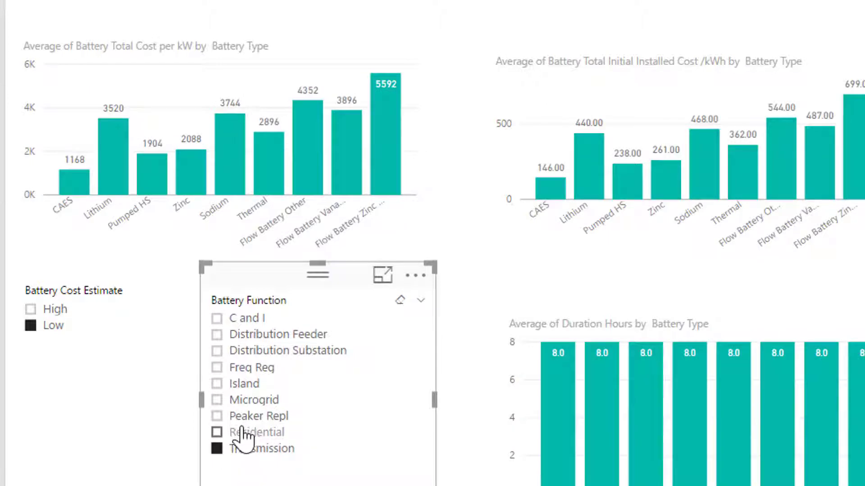
left_click(241, 436)
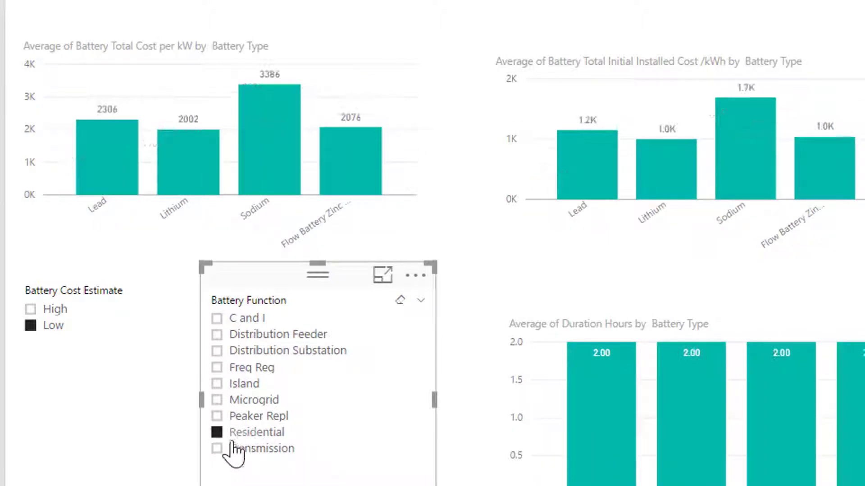
left_click(233, 447)
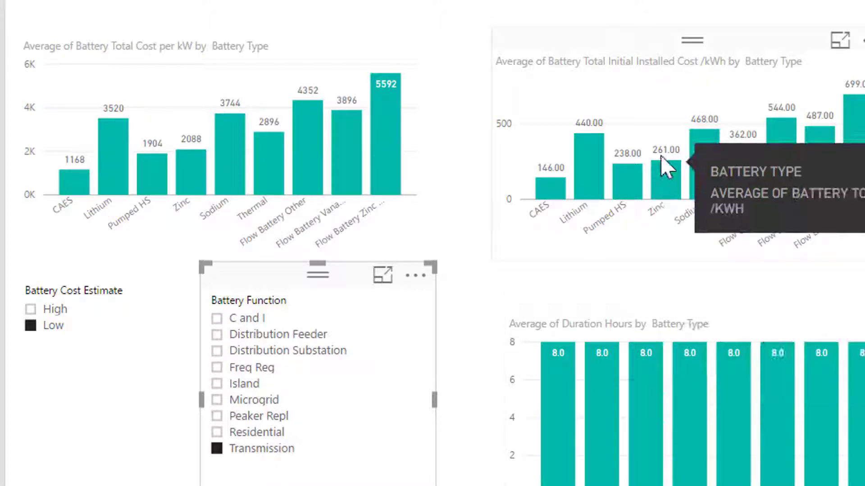
left_click(238, 415)
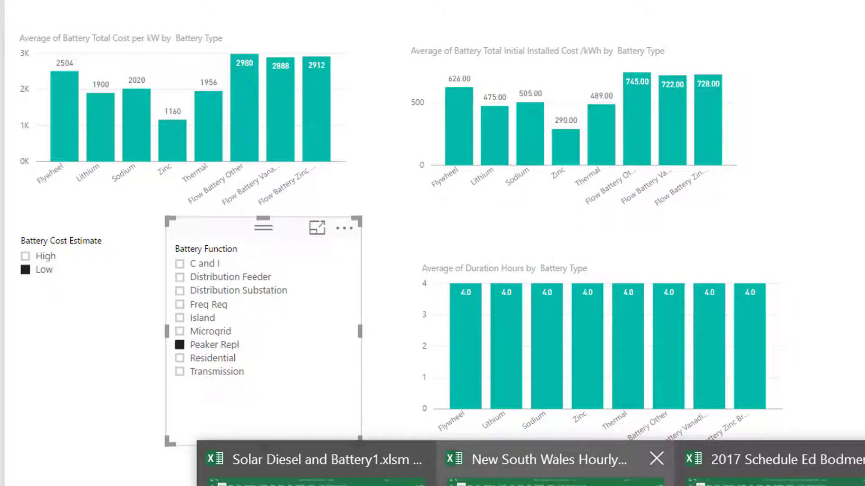
Switch to the New South Wales Hourly Database workbook in Excel and show the Scatter Chart sheet.
left_click(555, 483)
key("ctrl+Page_Up")
key("ctrl+Page_Up")
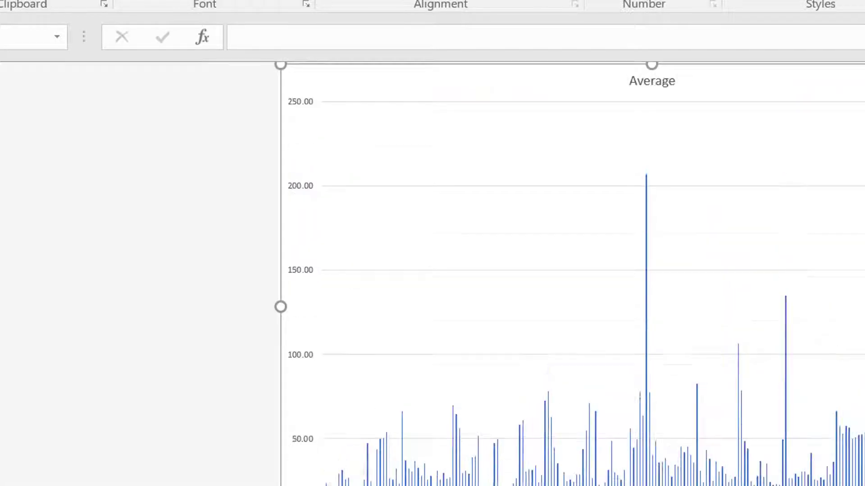
key("ctrl+Page_Up")
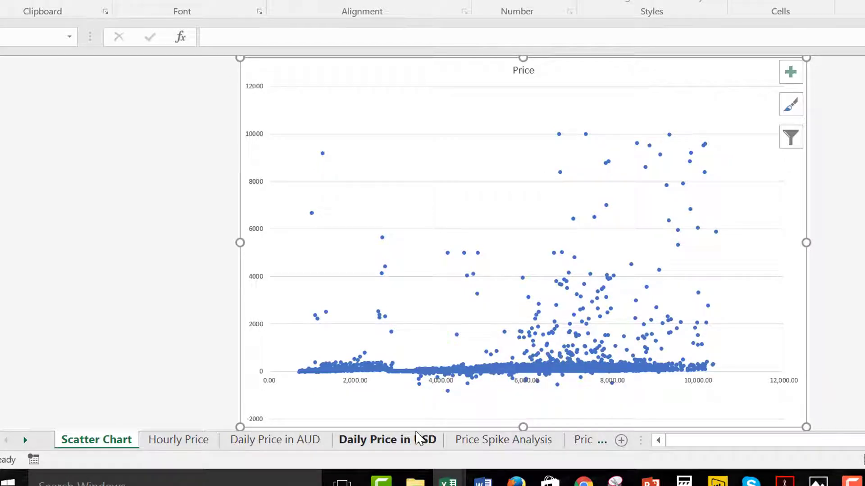
Go through the Hourly Price and Daily Price in AUD charts, ending on the Daily Price in USD chart.
key("ctrl+Page_Down")
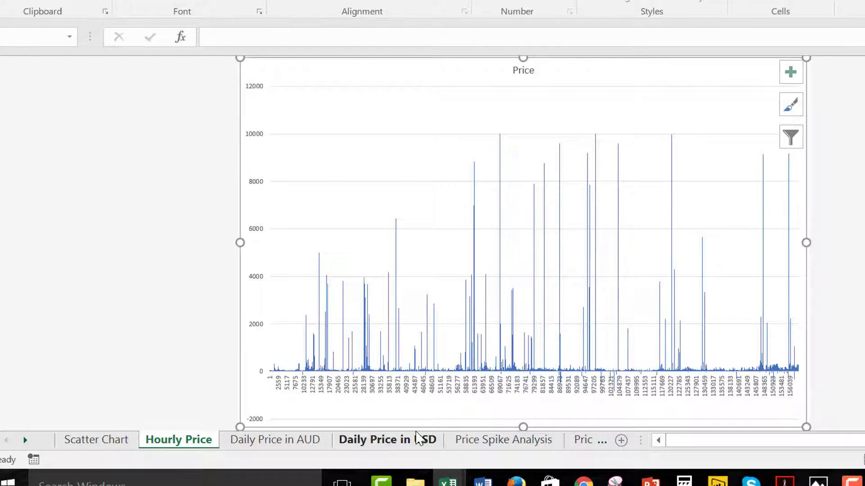
key("ctrl+Page_Down")
key("ctrl+Page_Down")
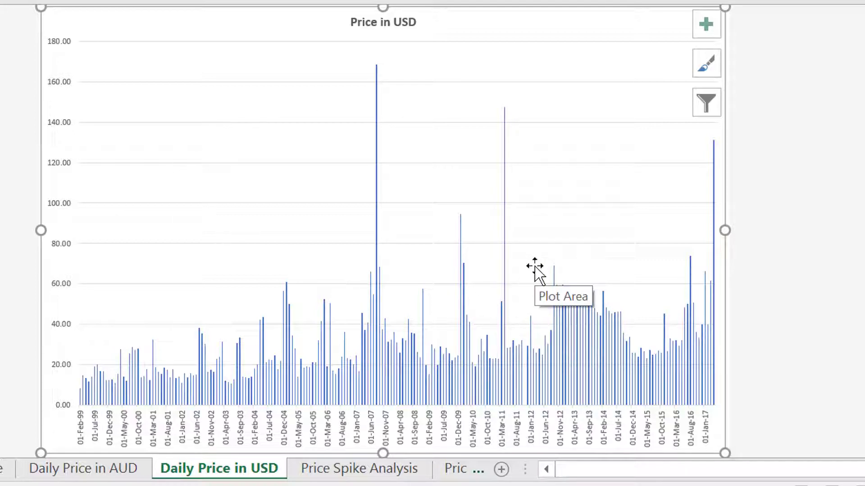
key("ctrl+Page_Down")
key("ctrl+Page_Up")
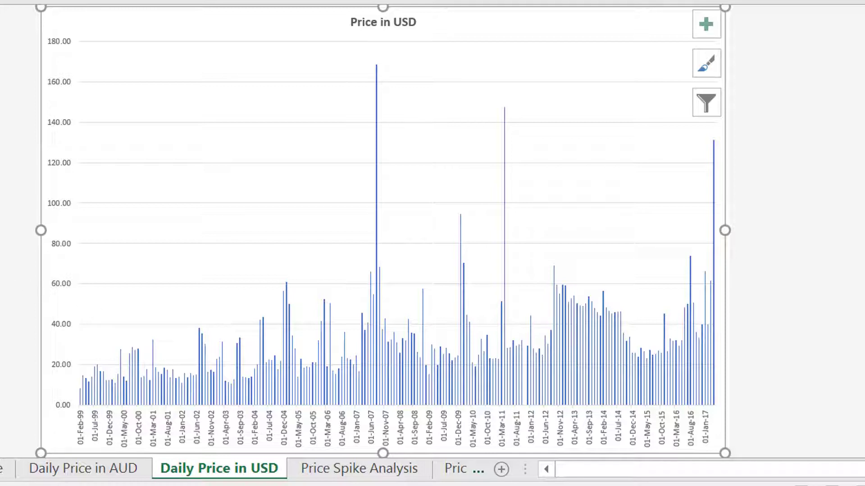
Switch to File Explorer and open the Australia folder on Local Disk (C:) to view the PRICE_AND_DEMAND csv files.
left_click(252, 485)
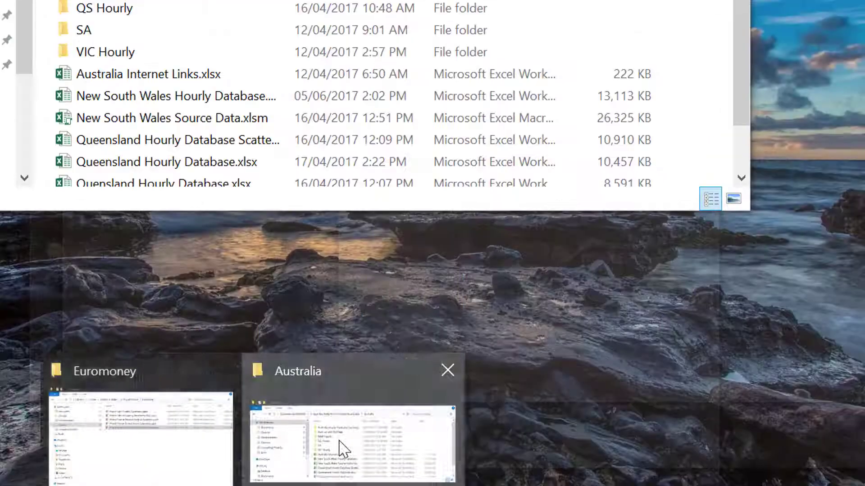
left_click(342, 448)
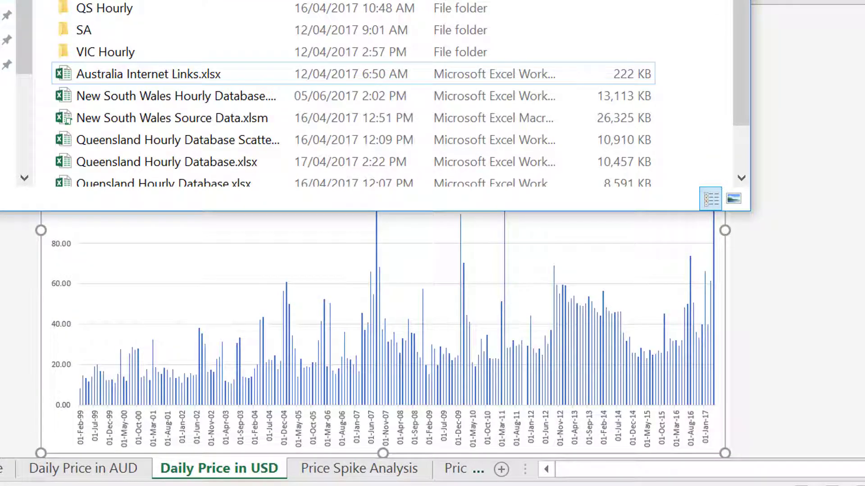
left_click(9, 130)
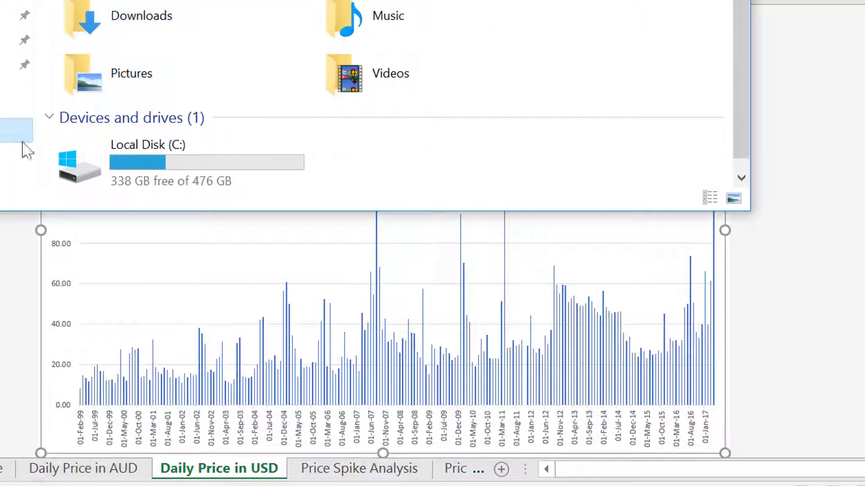
double_click(116, 171)
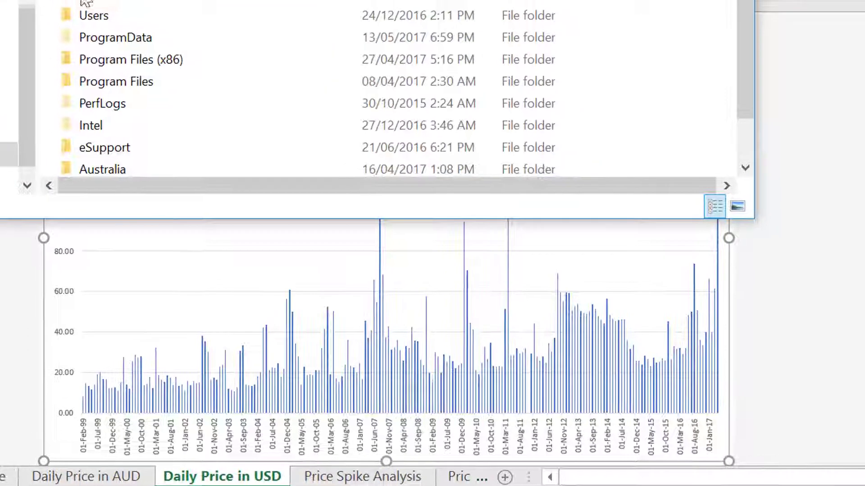
double_click(90, 170)
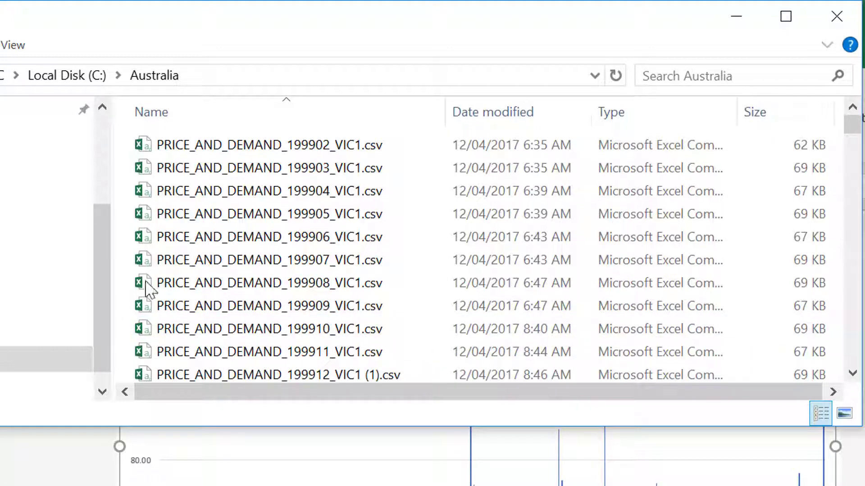
Return to the test report in Power BI Desktop, ready on its report page.
left_click(540, 485)
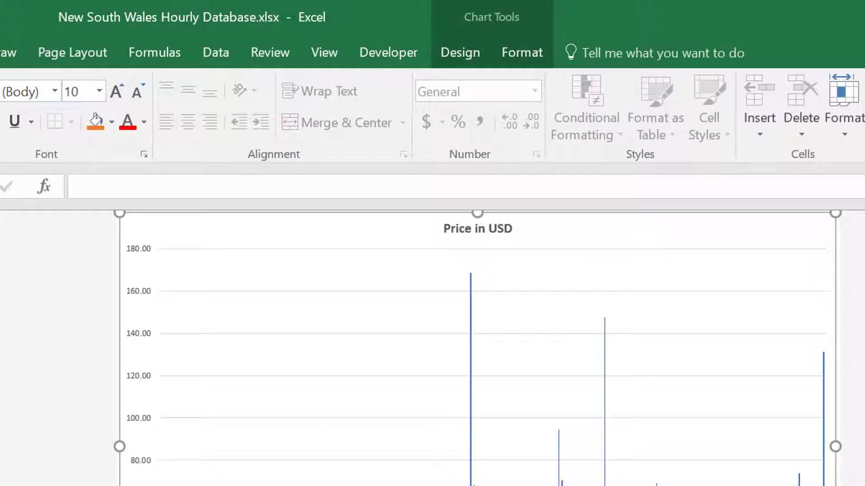
mouse_move(582, 485)
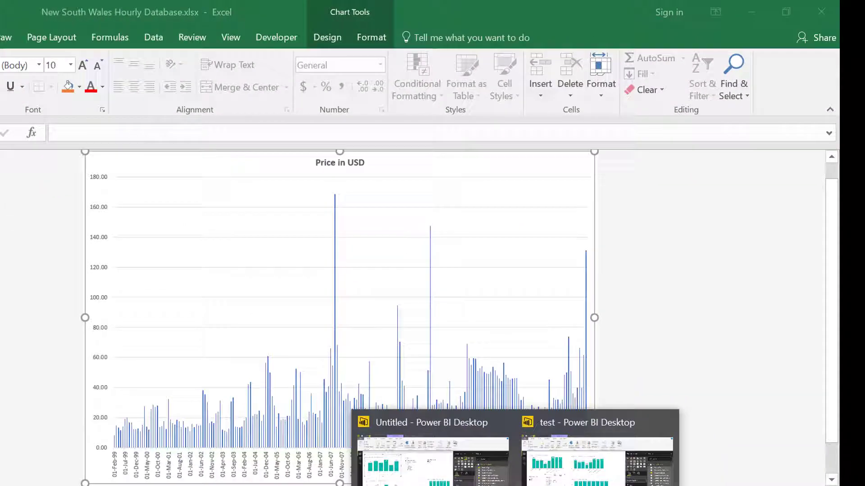
left_click(662, 480)
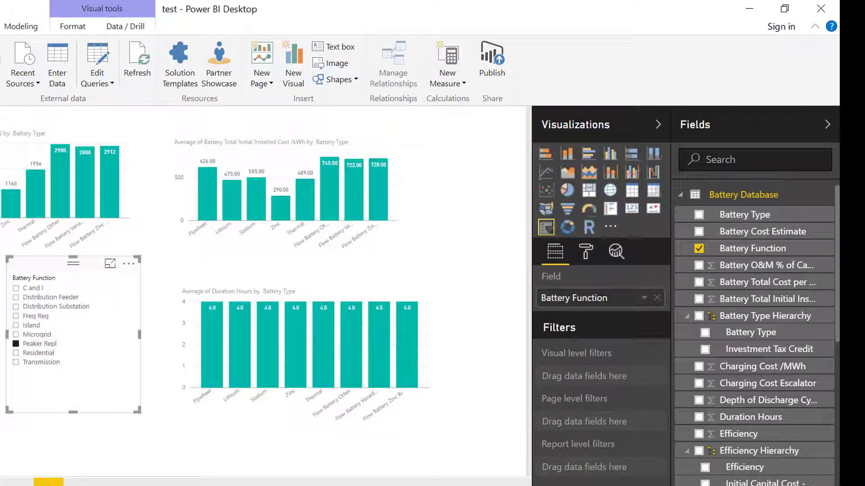
left_click(0, 26)
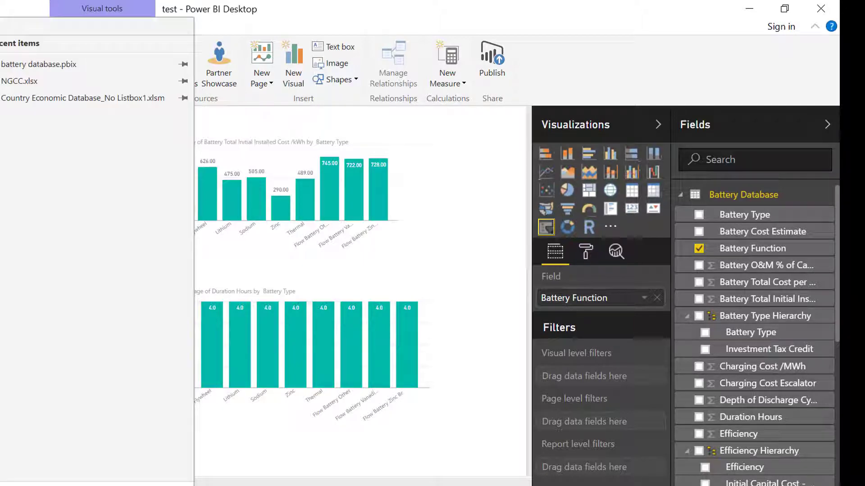
left_click(263, 127)
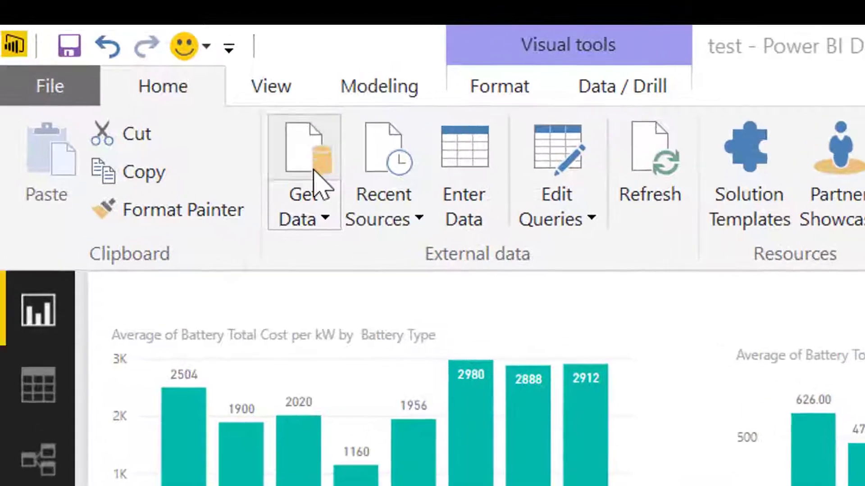
Get data from a folder and choose C:\Australia as the folder path.
left_click(279, 153)
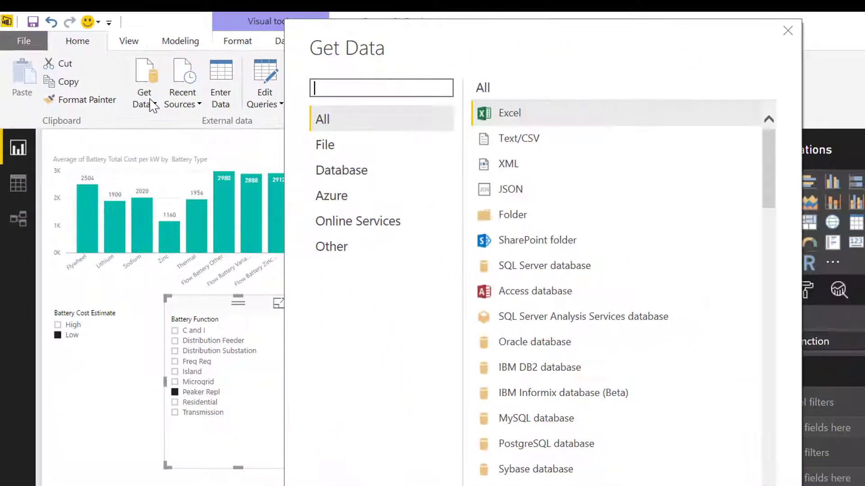
double_click(498, 216)
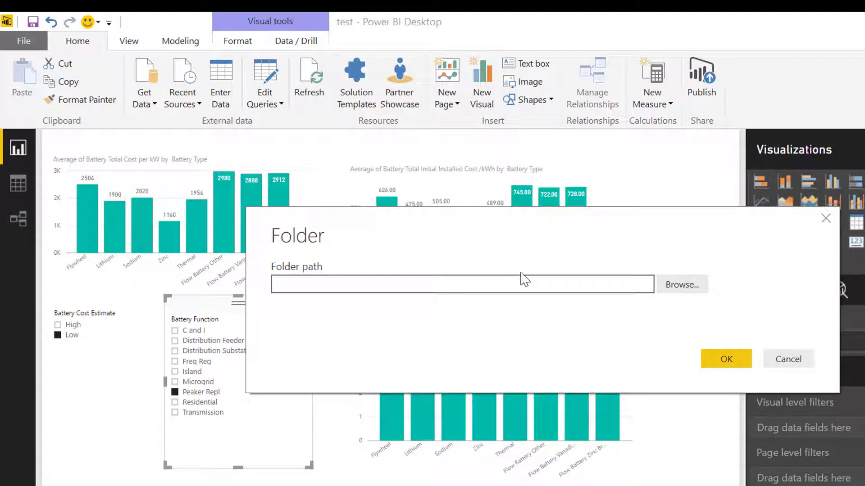
left_click(676, 289)
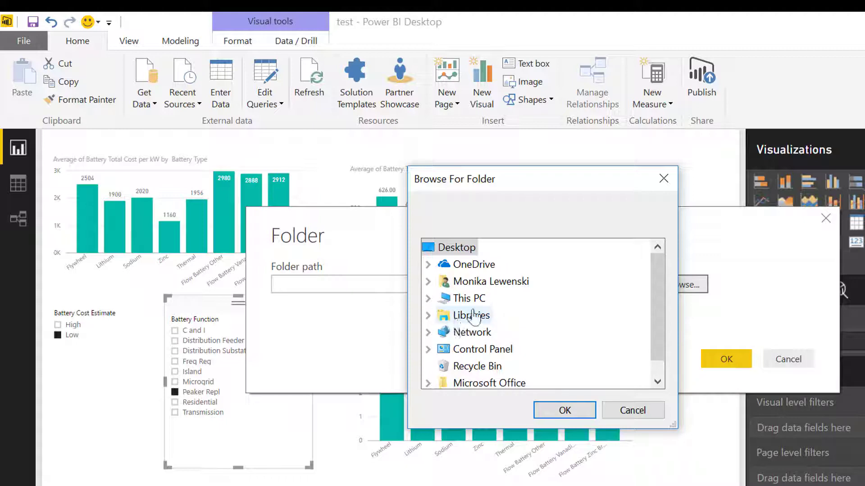
double_click(470, 299)
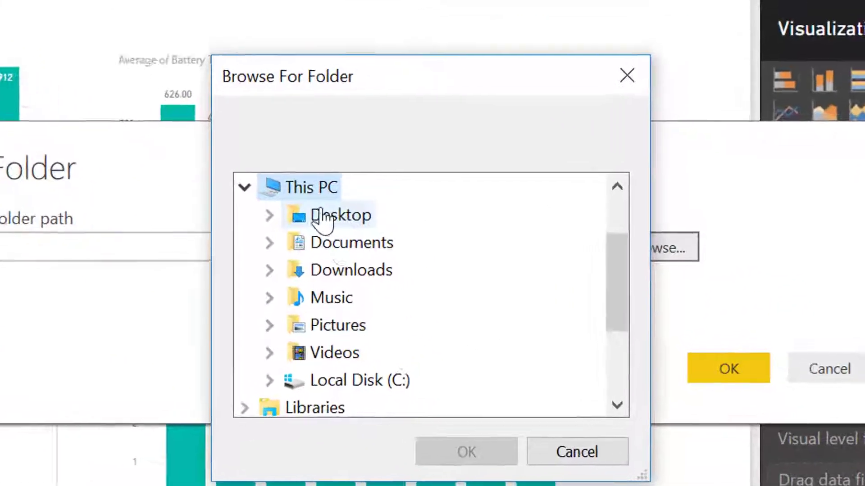
double_click(351, 380)
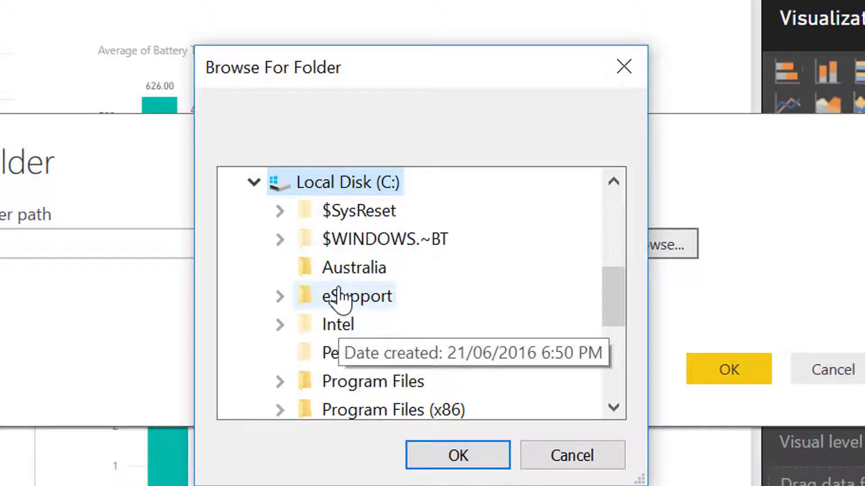
left_click(355, 270)
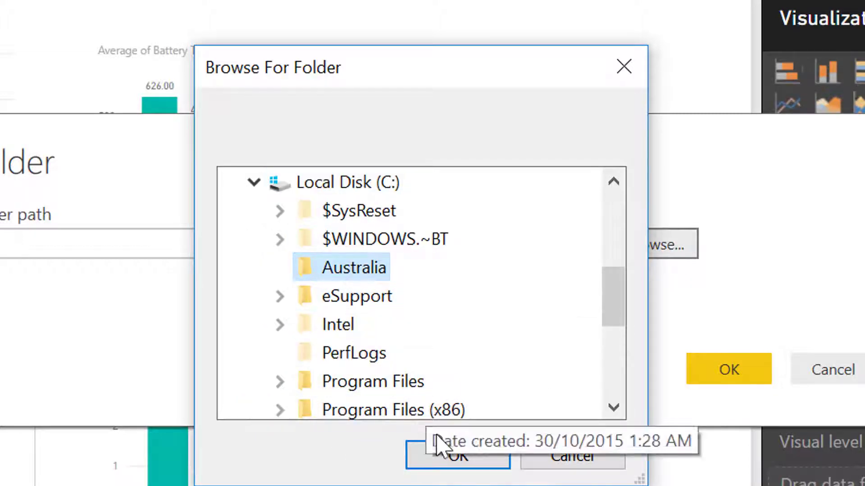
left_click(456, 455)
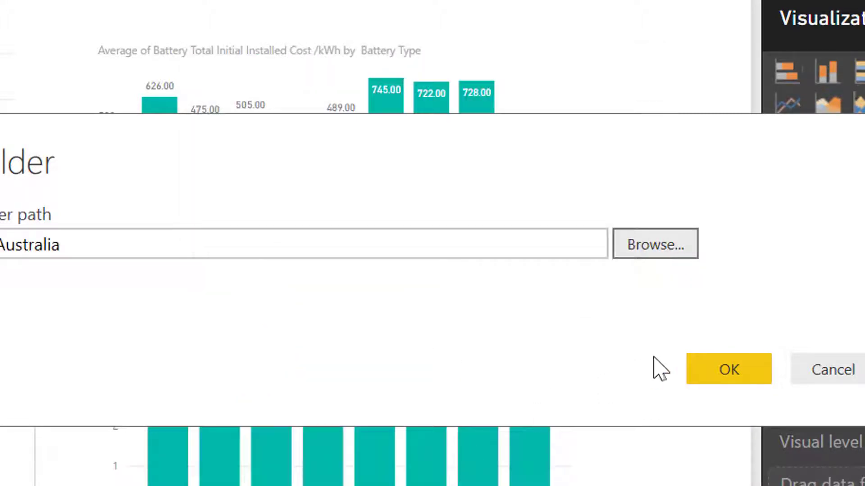
Accept the Australia folder as the source and choose Combine & Edit for its csv files.
left_click(739, 372)
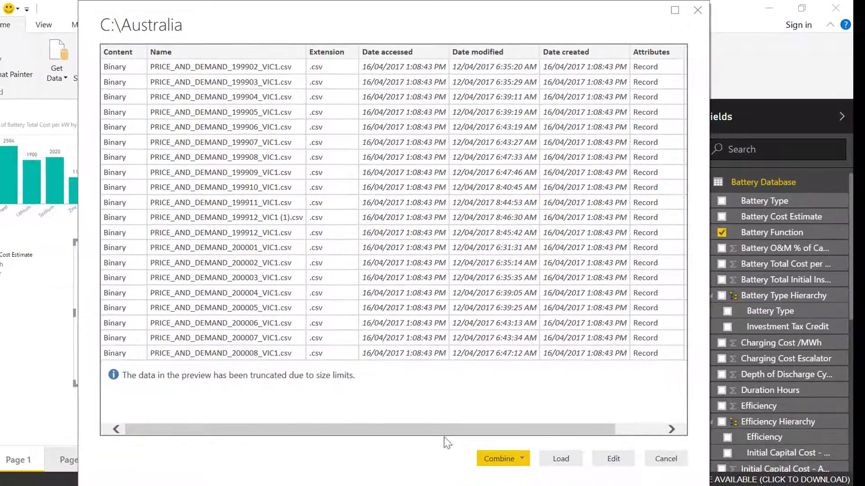
left_click(494, 456)
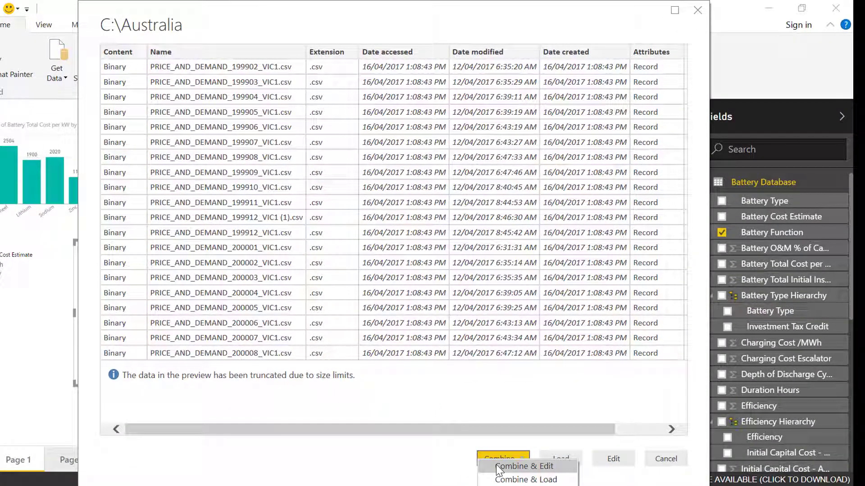
left_click(500, 469)
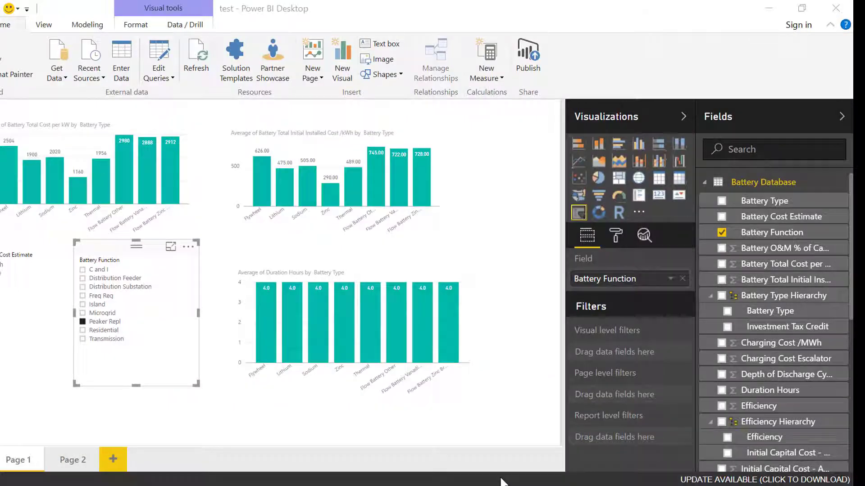
left_click(762, 485)
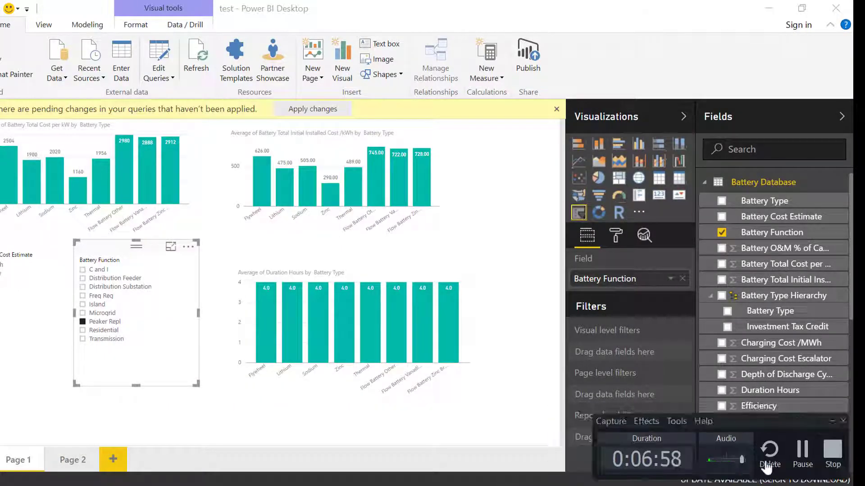
left_click(805, 451)
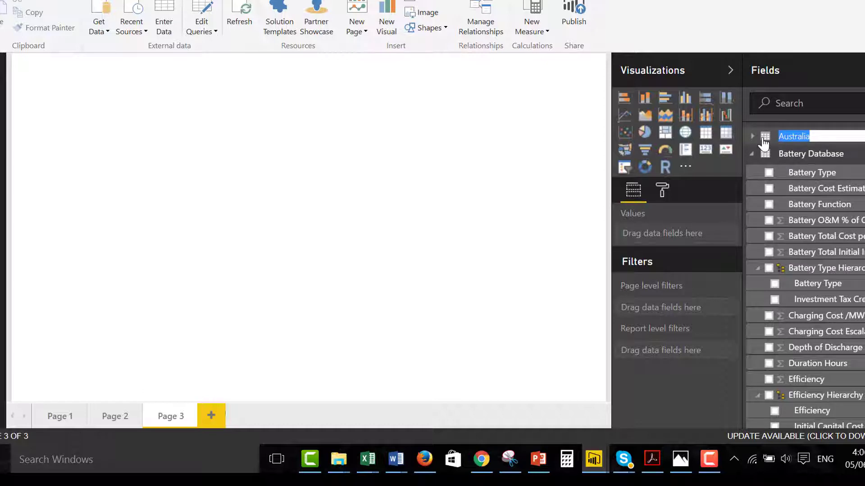
Expand the Australia table and create a line chart of average RRP by SETTLEMENTDATE on Page 3.
left_click(762, 139)
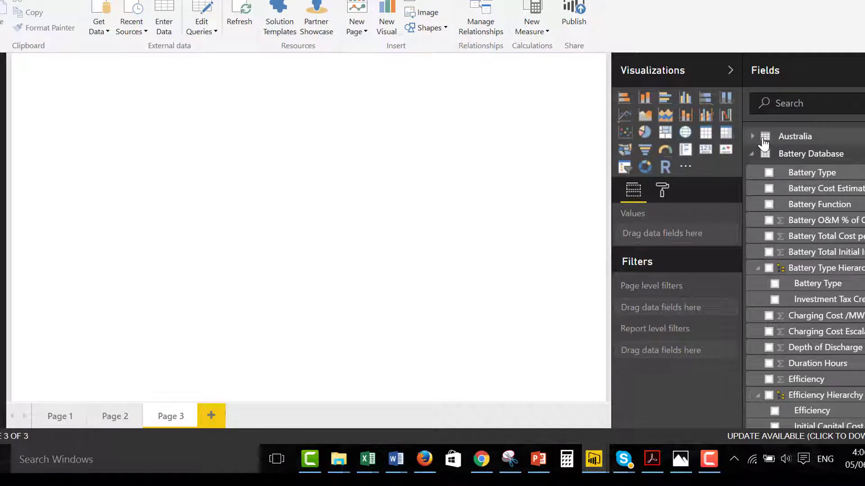
left_click(751, 137)
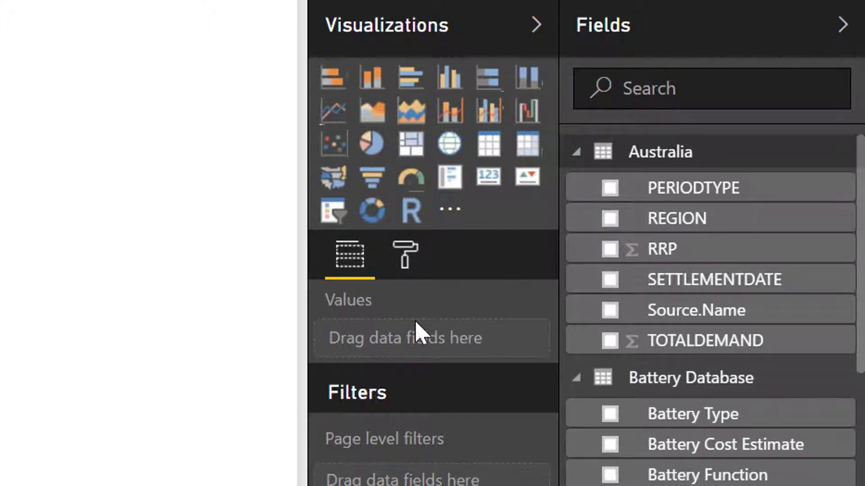
left_click(327, 118)
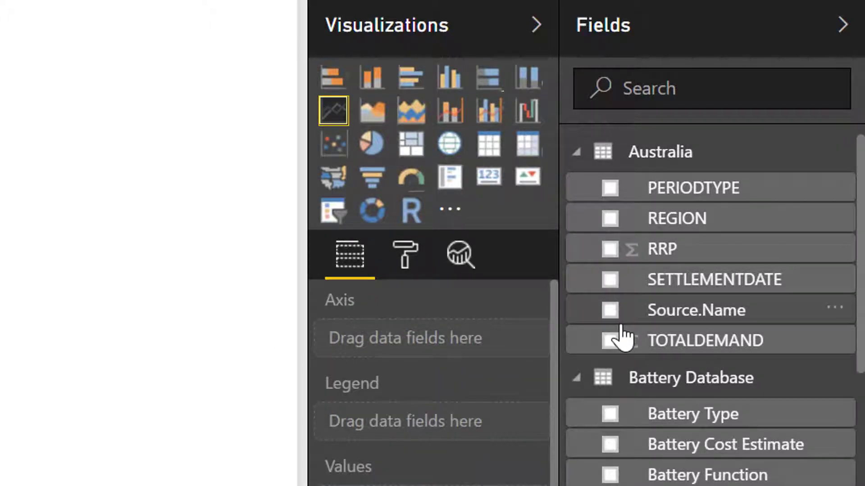
left_click(610, 250)
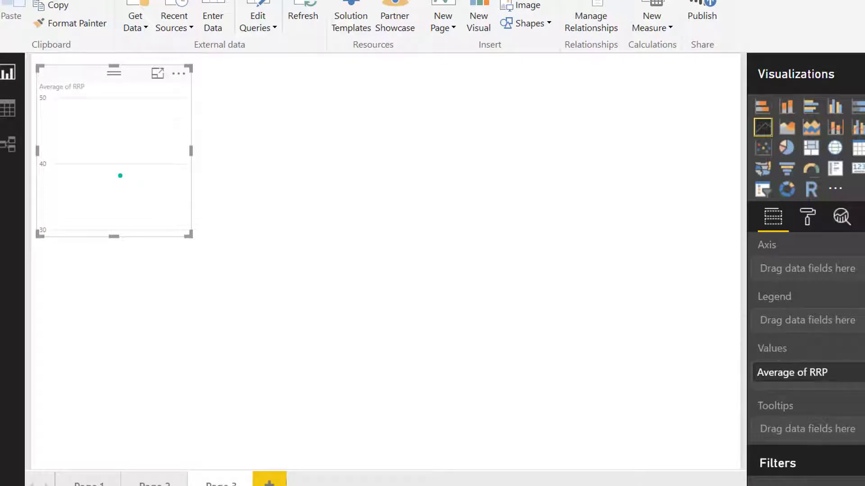
left_click_drag(856, 255, 77, 229)
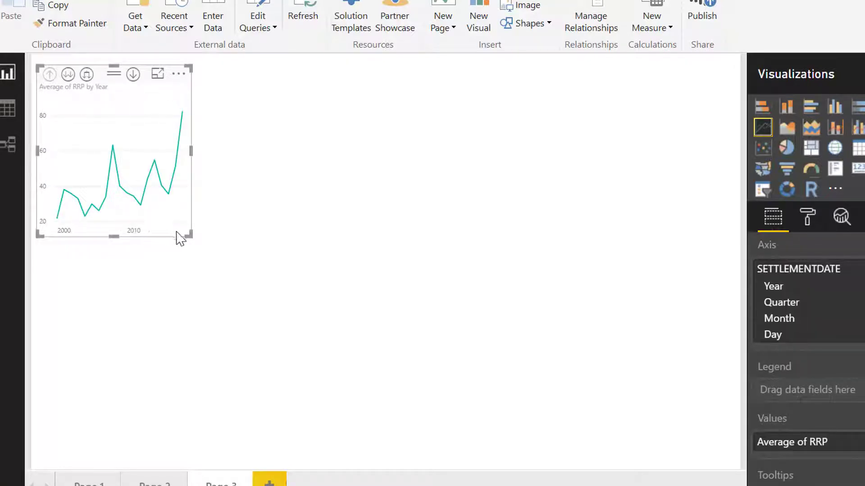
Widen the Average of RRP line chart to a bit over one third of the report page's width.
left_click_drag(187, 233, 289, 238)
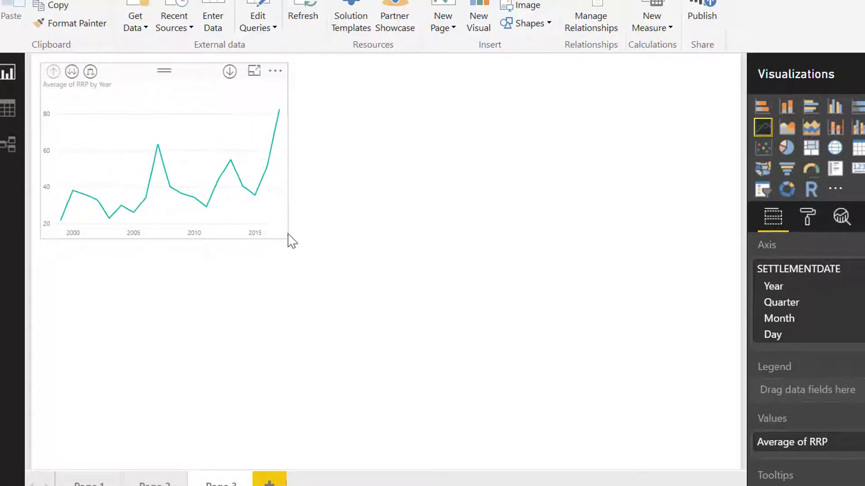
left_click(393, 292)
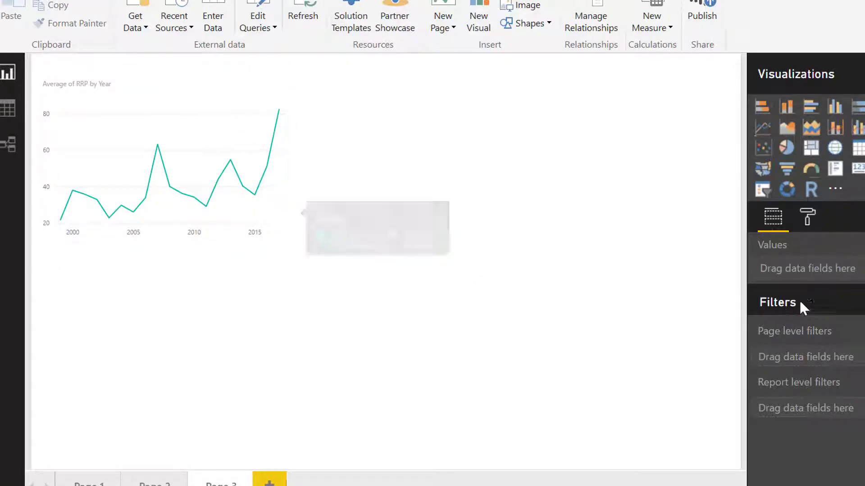
left_click(284, 221)
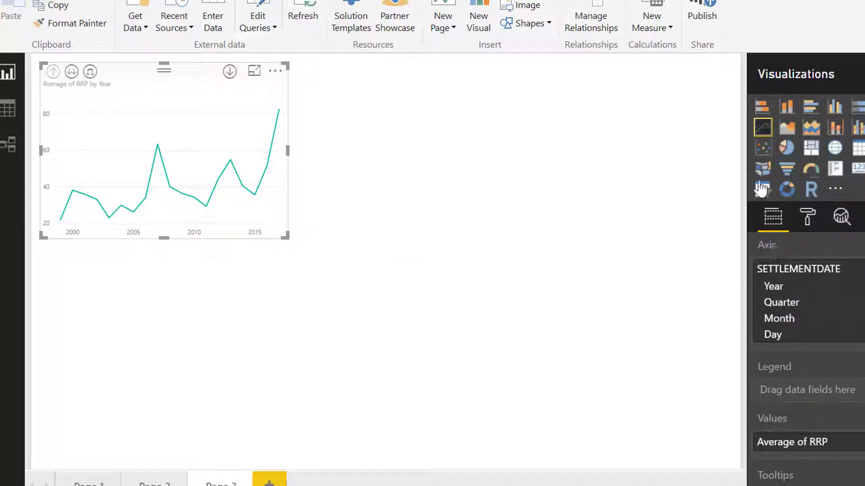
Add a separate slicer to the report page with SETTLEMENTDATE as its field.
left_click(621, 237)
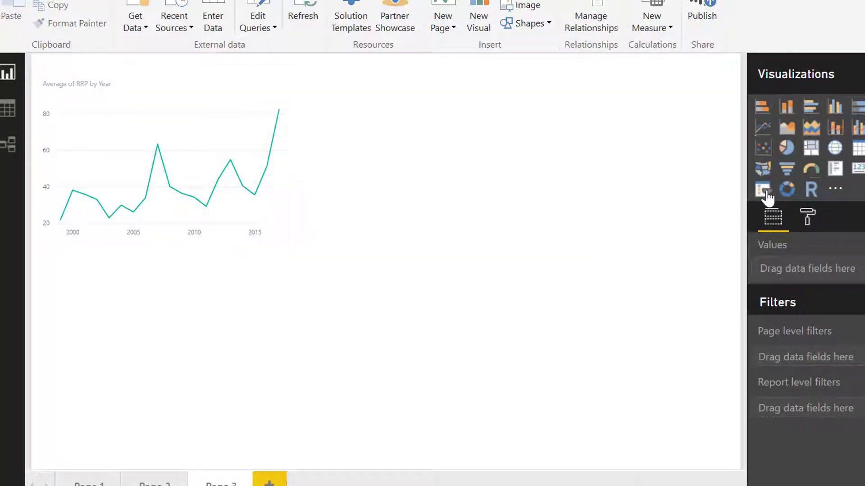
left_click(763, 190)
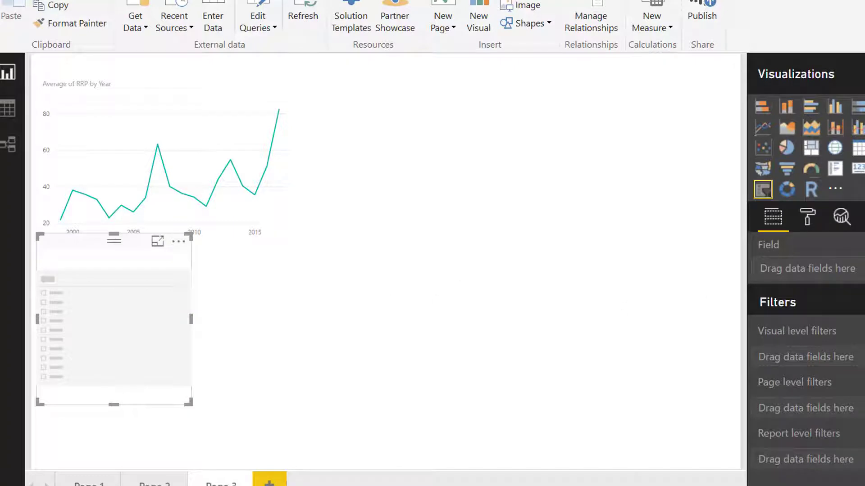
left_click_drag(477, 245, 108, 341)
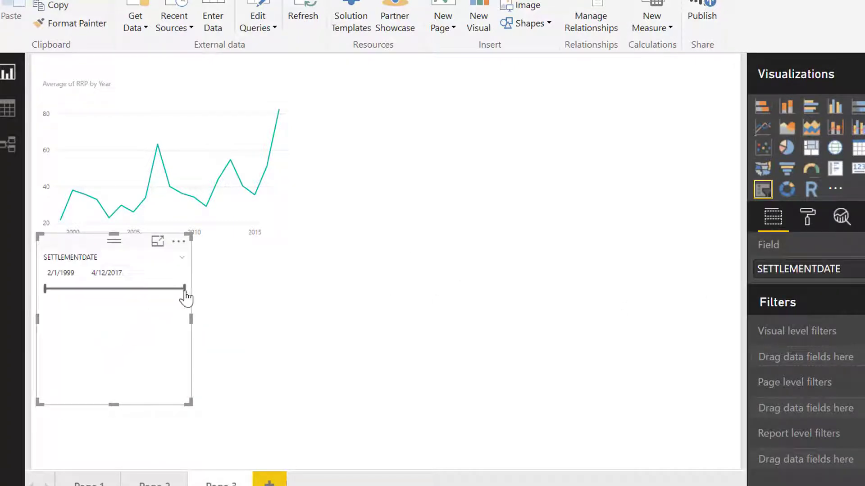
Move the SETTLEMENTDATE slicer clear of the line chart and shorten its date range to end on 4/28/2009.
left_click_drag(185, 290, 143, 294)
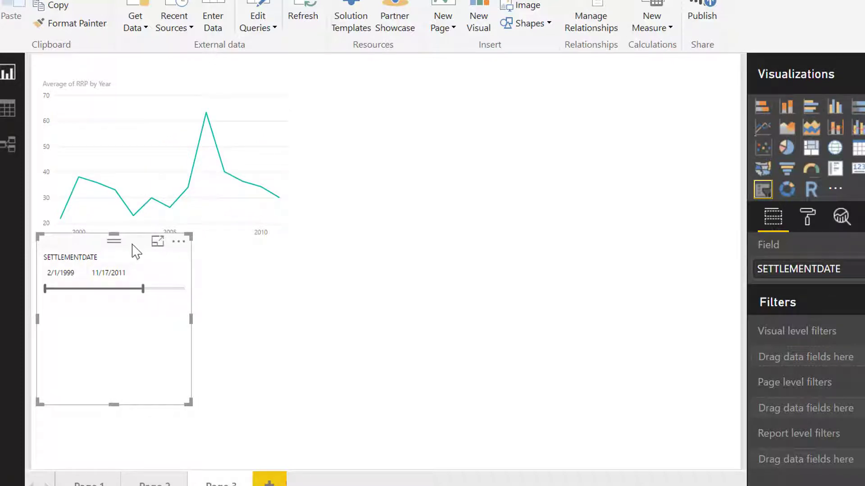
left_click_drag(136, 243, 157, 277)
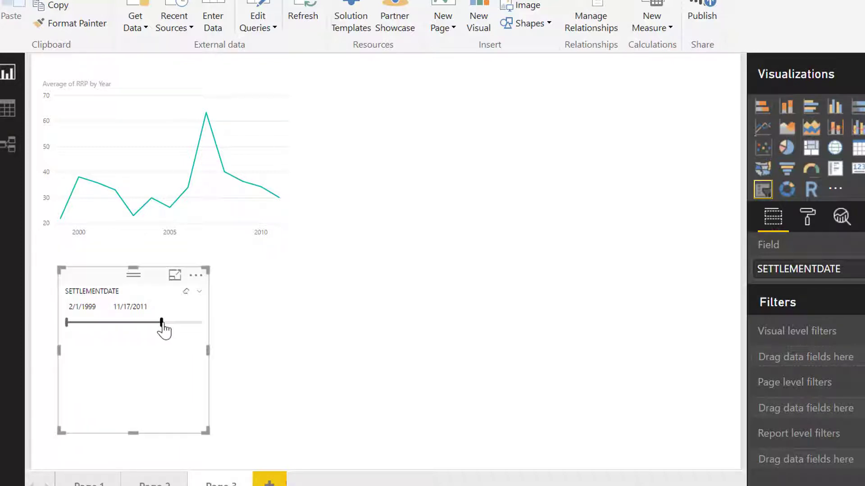
left_click_drag(163, 325, 143, 323)
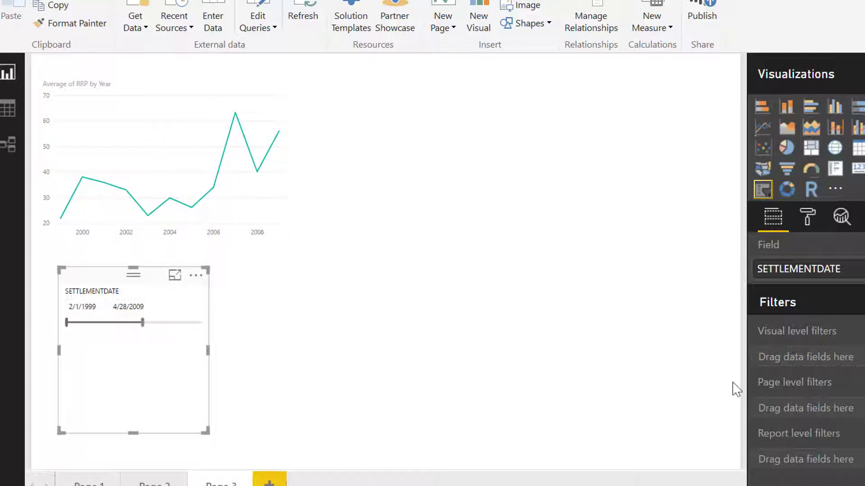
Change the line chart's axis from Date Hierarchy to the plain SETTLEMENTDATE field.
left_click(237, 195)
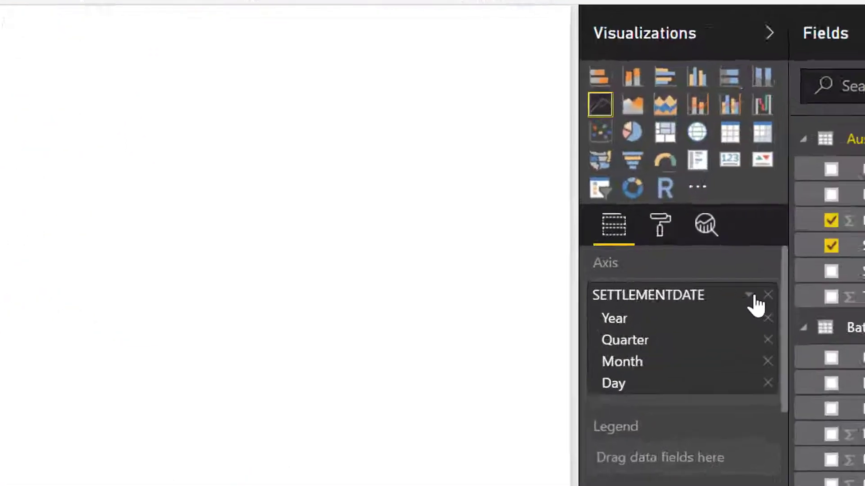
left_click(863, 270)
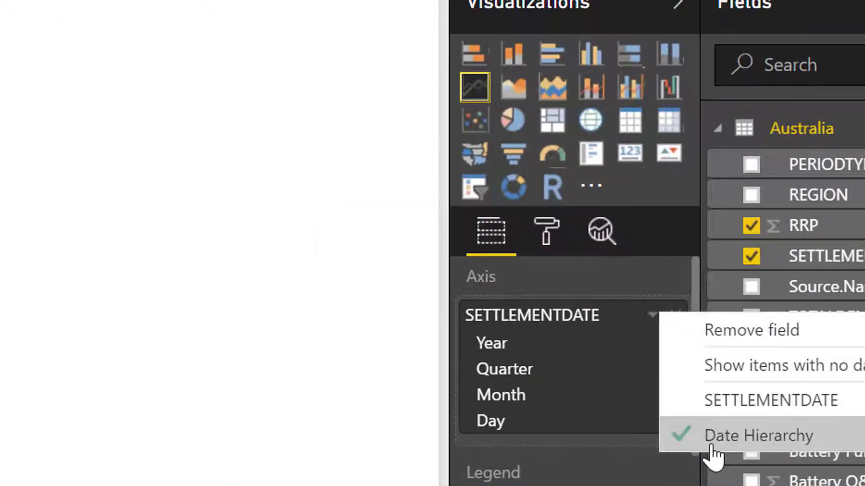
left_click(741, 409)
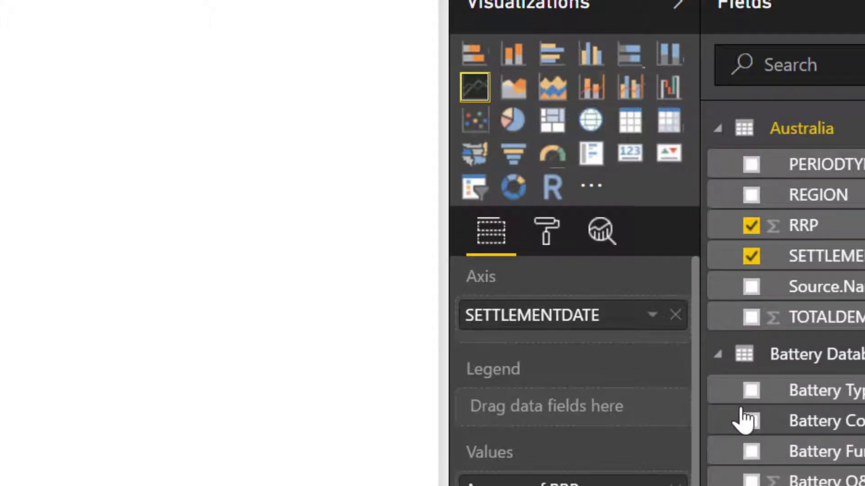
left_click(653, 315)
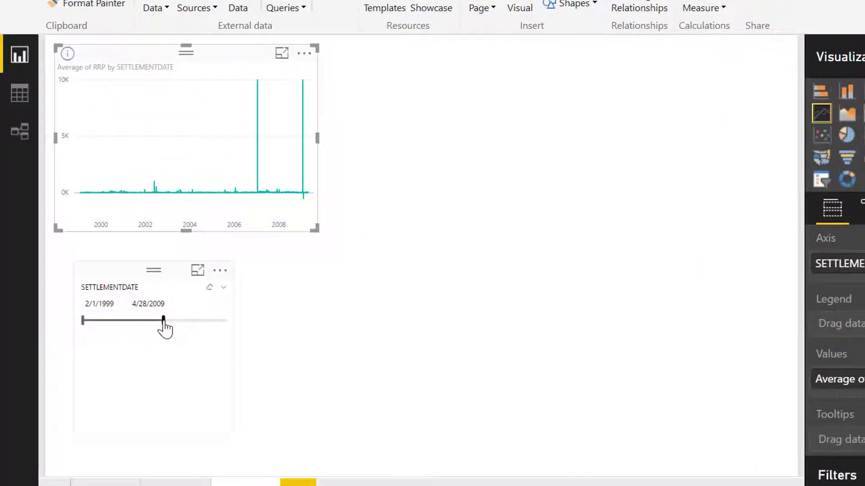
Extend the date slicer's end to 12/19/2013, bring it back to 2/2/2009, and deselect the slicer.
left_click_drag(163, 320, 200, 320)
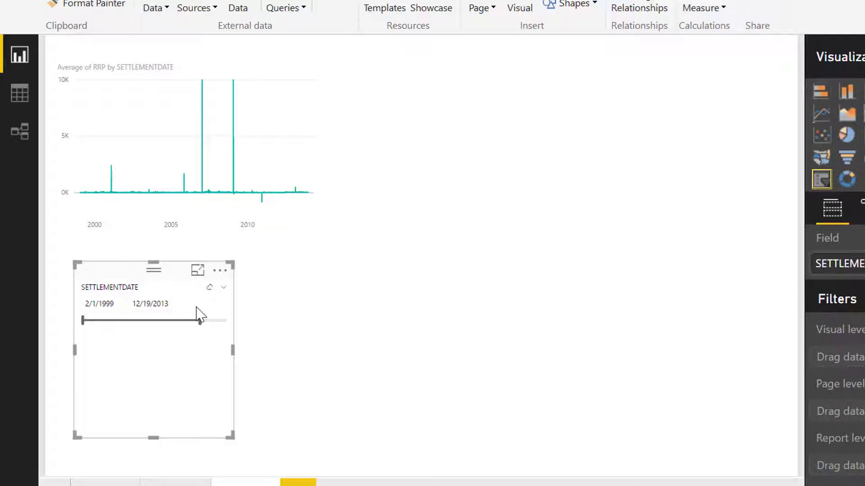
left_click_drag(200, 321, 162, 321)
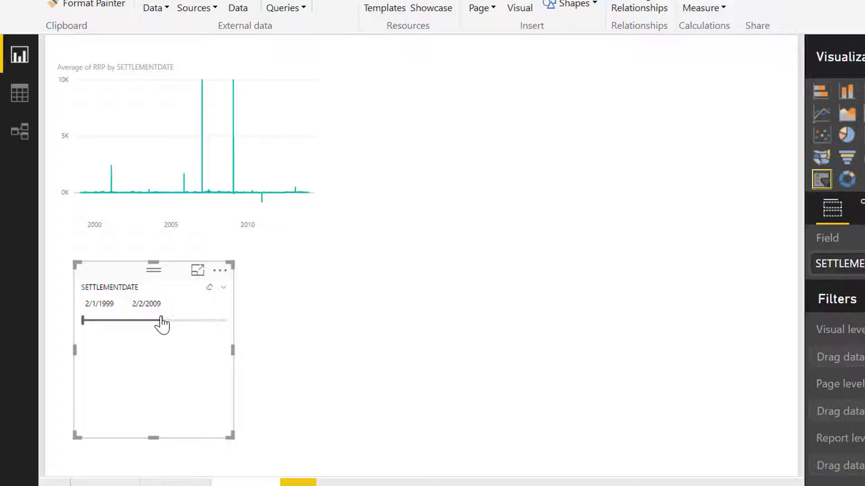
left_click(404, 237)
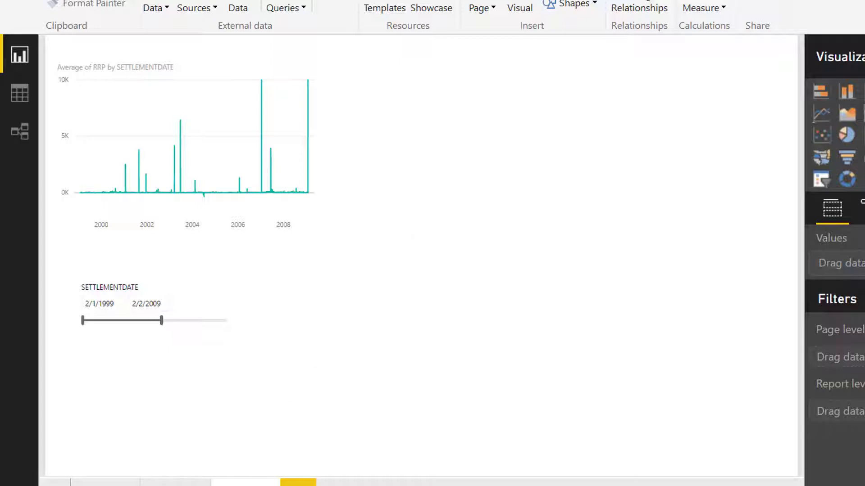
Switch to the New South Wales Hourly workbook in Excel and show its Price Spike Analysis sheet.
mouse_move(446, 484)
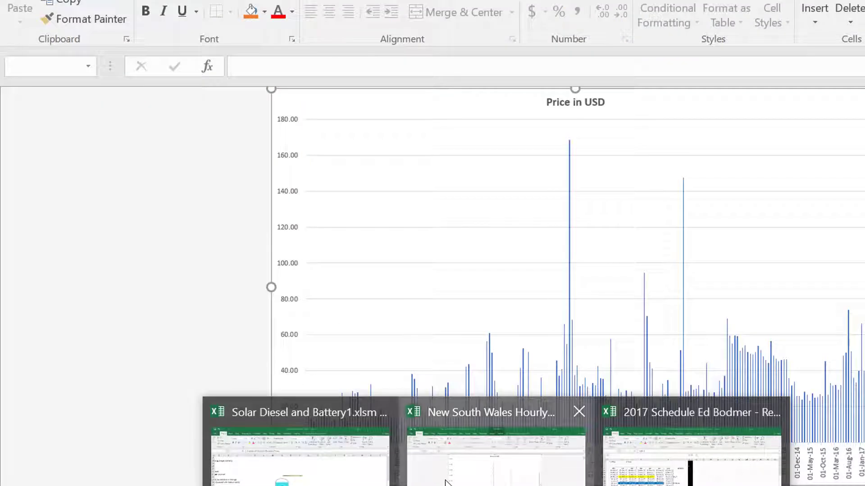
left_click(445, 482)
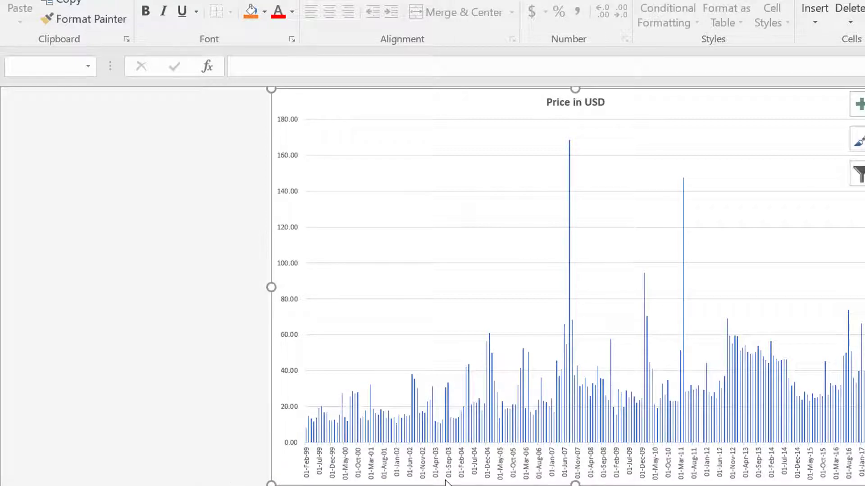
left_click(446, 484)
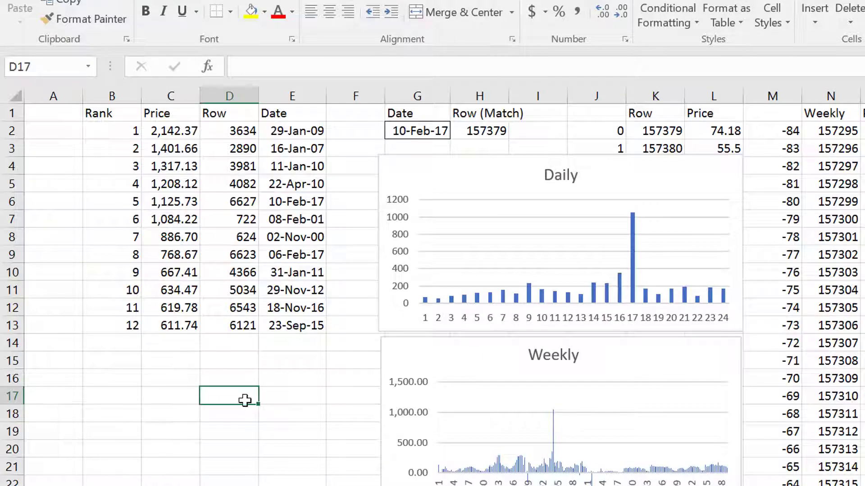
Examine the LARGE formulas for the ranked prices in column C of the Price Spike Analysis sheet, starting at rank 1.
left_click(238, 132)
key("Left")
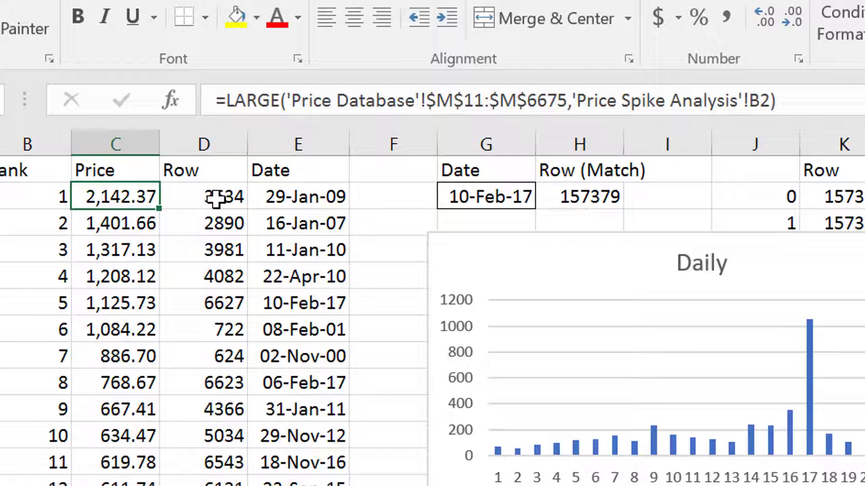
key("Left")
key("Right")
key("Down")
key("Down")
key("Down")
key("Down")
key("Down")
key("Down")
key("Down")
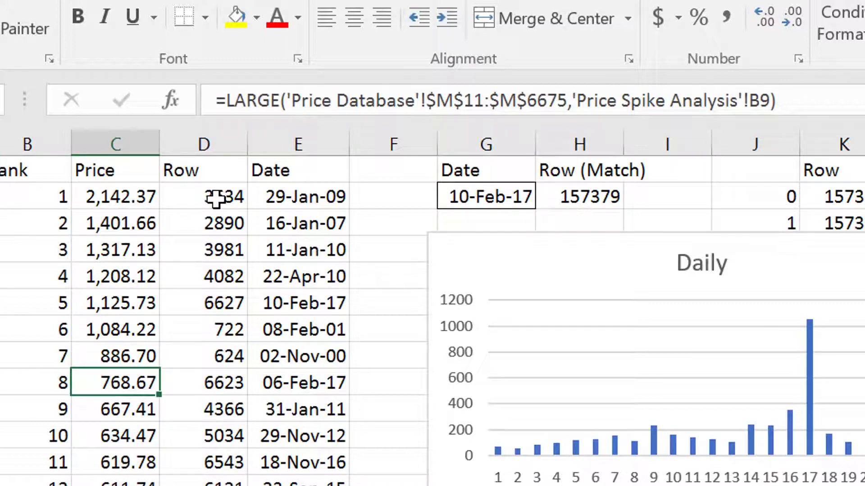
key("Up")
key("Up")
key("Up")
key("Up")
key("Up")
key("Up")
key("Up")
key("Up")
key("Down")
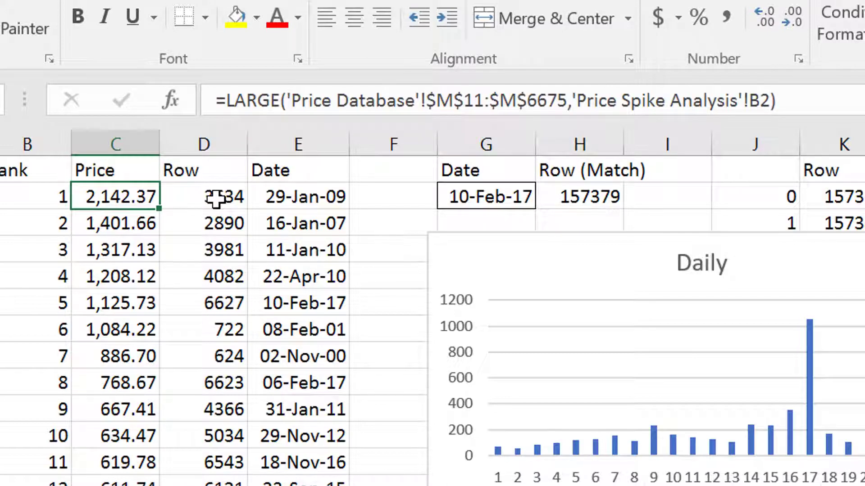
Go to the Price Database sheet and return to the first columns of its hourly records.
key("ctrl+Page_Up")
key("Left")
key("Left")
key("Left")
key("Left")
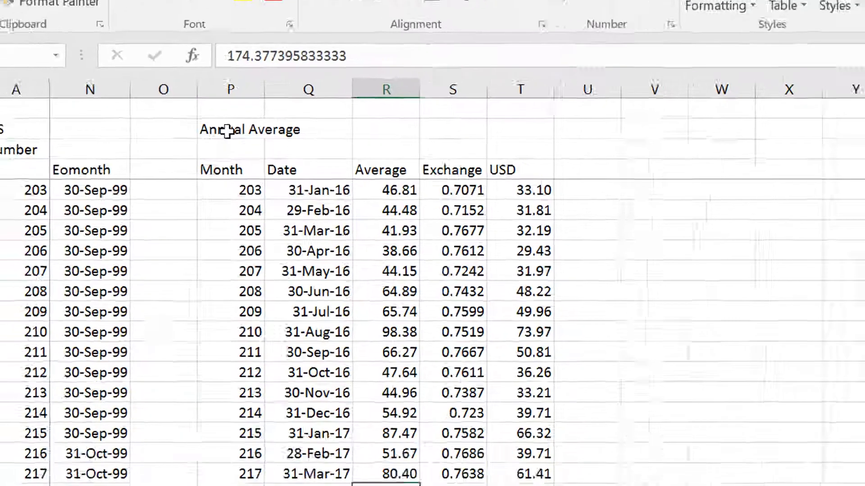
key("Home")
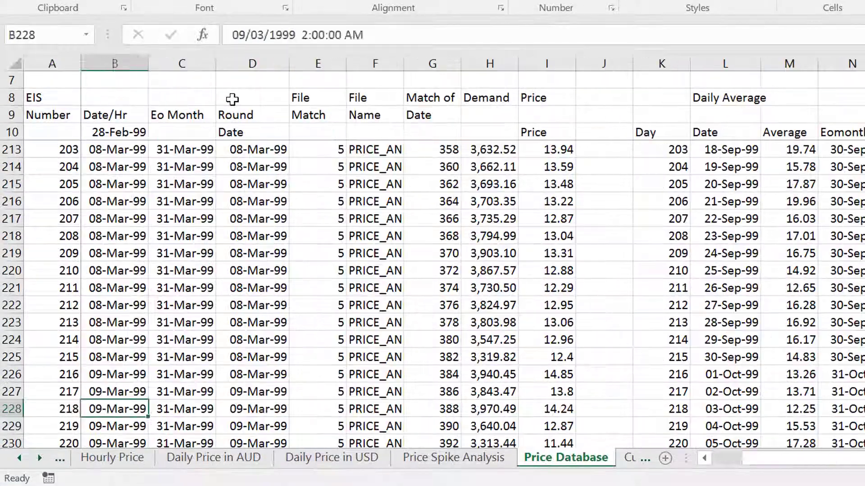
Examine the date, file match, demand and price columns of the hourly records, ending at the first price in I11.
key("Left")
key("Right")
key("Right")
key("Right")
key("Right")
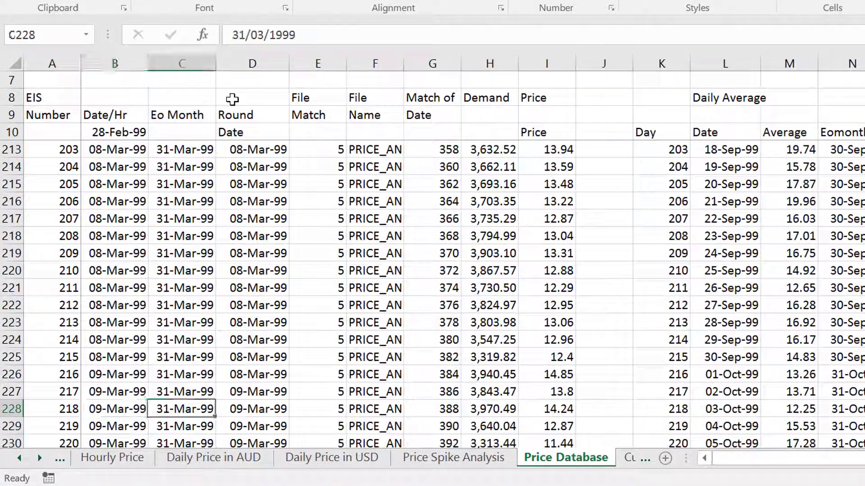
key("Up")
key("Left")
key("Left")
key("Left")
key("Right")
key("Right")
key("Right")
key("Right")
key("Right")
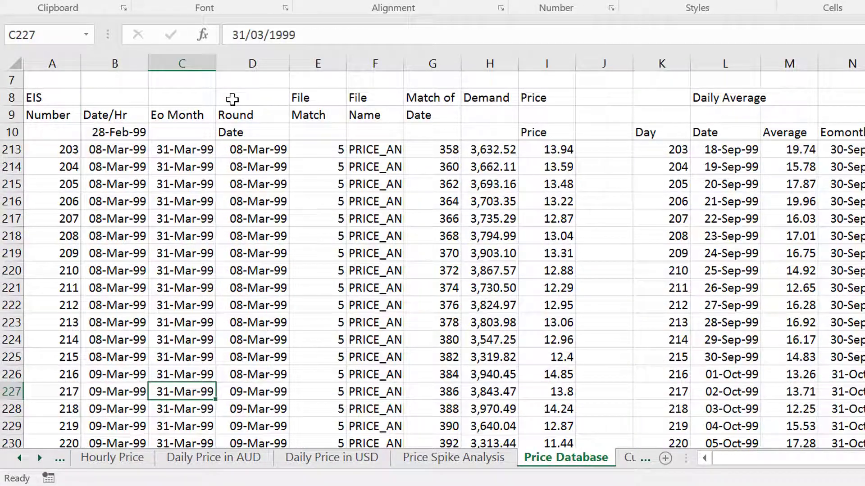
key("Right")
key("Right")
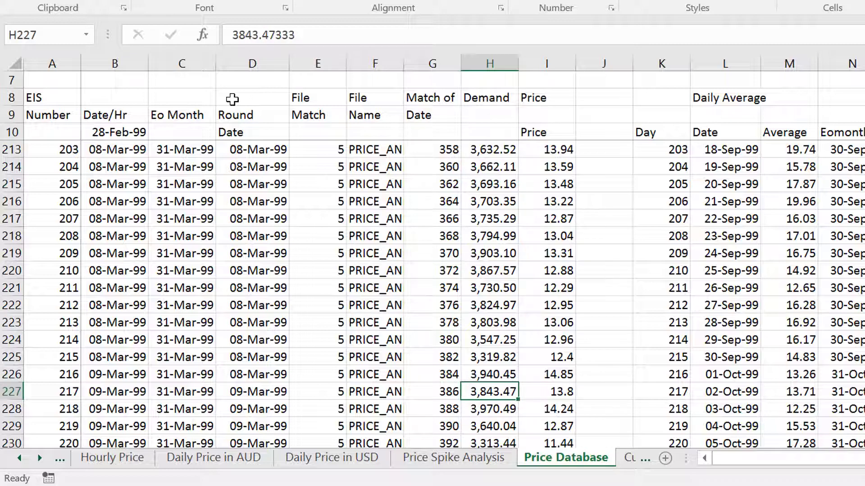
key("ctrl+Up")
key("Down")
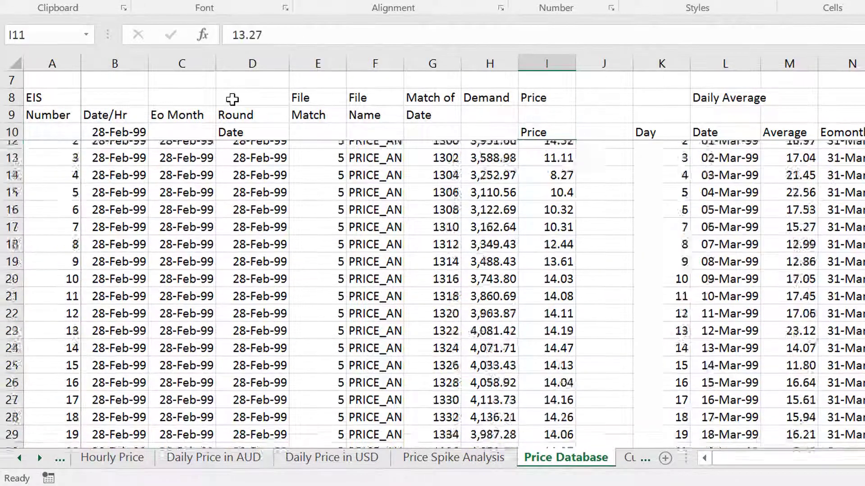
Examine the Daily Average columns of the Price Database sheet in row 12, ending at the average price in M12.
key("Down")
key("Right")
key("Right")
key("Right")
key("Right")
key("Right")
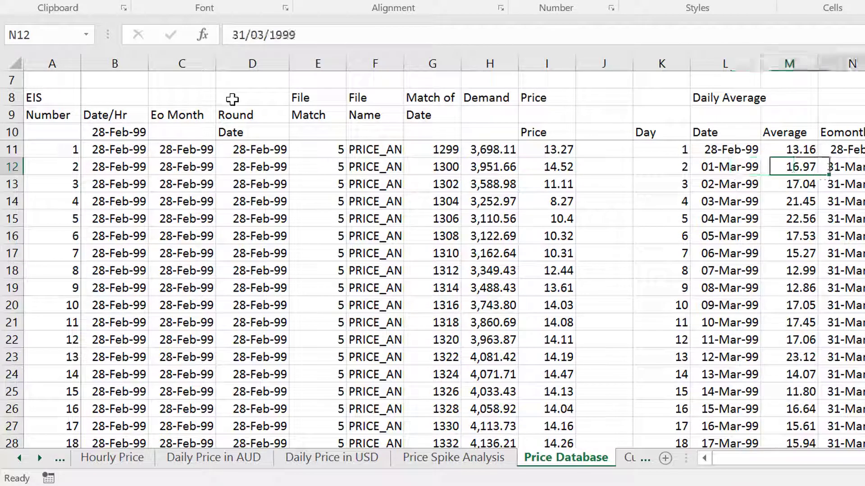
key("Left")
key("Left")
key("Left")
key("Right")
key("Right")
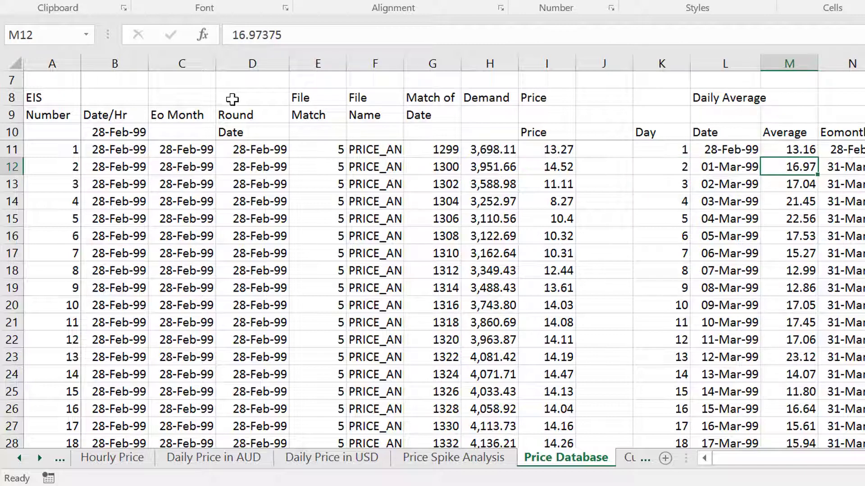
Examine the Annual Average columns in row 12, up to the exchange rate LOOKUP formula in S12.
key("Right")
key("Right")
key("Right")
key("Right")
key("Right")
key("Right")
key("Right")
key("Right")
key("Right")
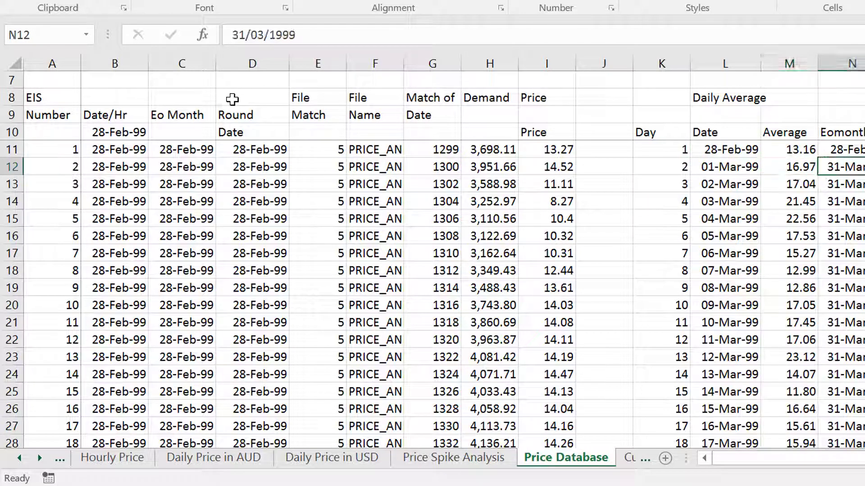
key("Left")
key("Left")
key("Left")
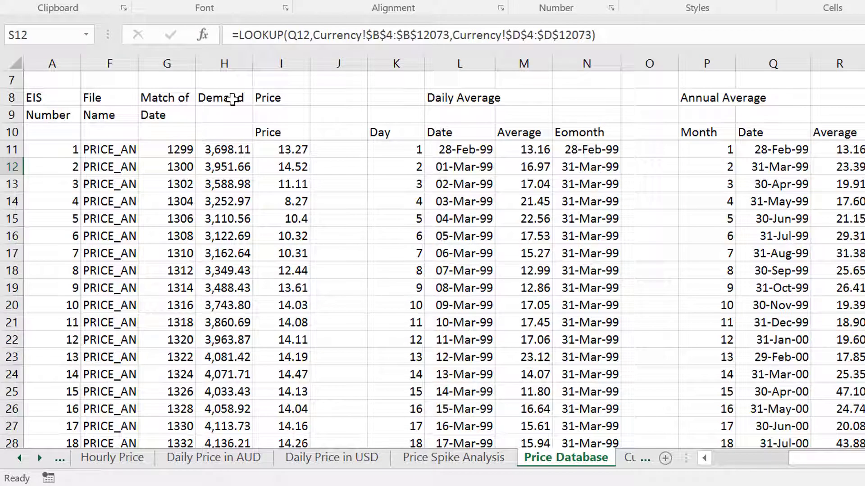
Return to the Daily Average columns and check the average in M12 and its month-end date.
key("Left")
key("Left")
key("Left")
key("Left")
key("Left")
key("Left")
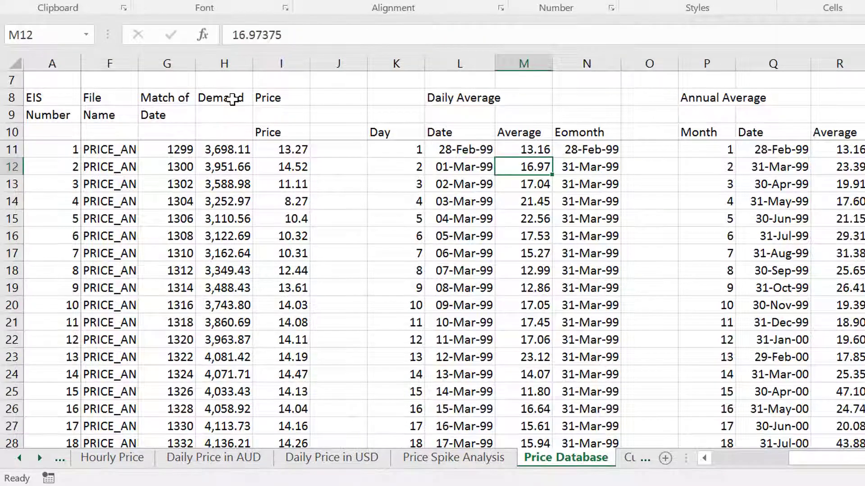
key("Right")
key("Right")
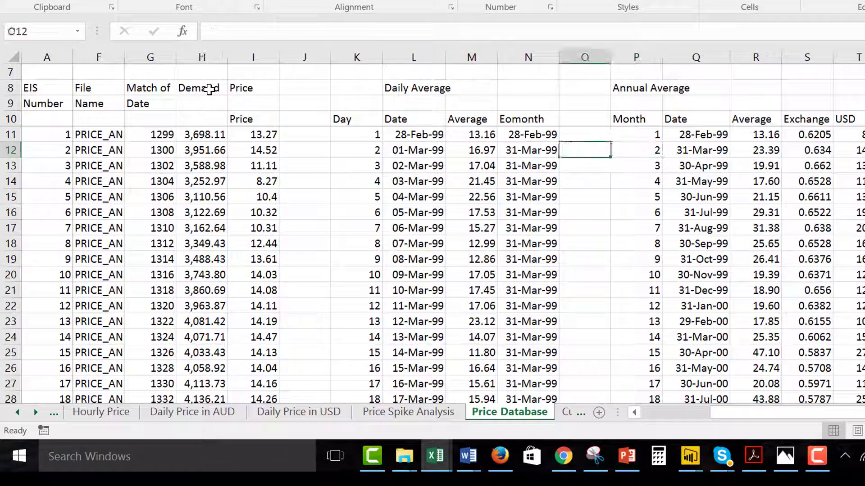
Go back across the hourly records in row 12 to the file match, file name and date match columns, ending at G12.
key("Left")
key("Left")
key("Left")
key("Left")
key("Left")
key("Left")
key("Left")
key("Left")
key("Left")
key("Left")
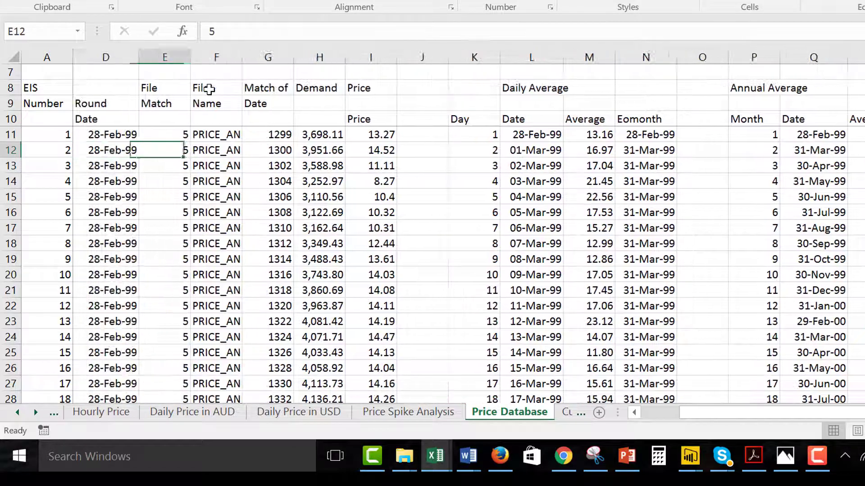
key("Right")
key("Right")
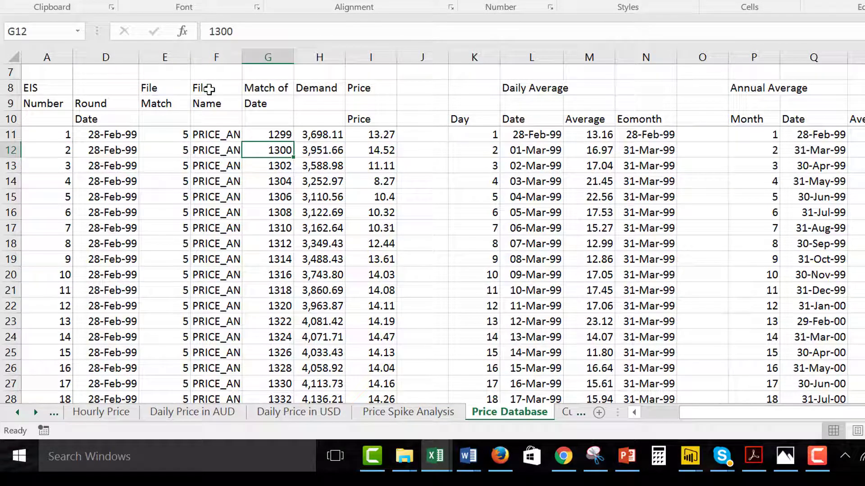
Go to the Price Spike Analysis sheet and inspect the LARGE formula for the rank 1 price in C2.
key("ctrl+Page_Up")
key("Up")
key("Down")
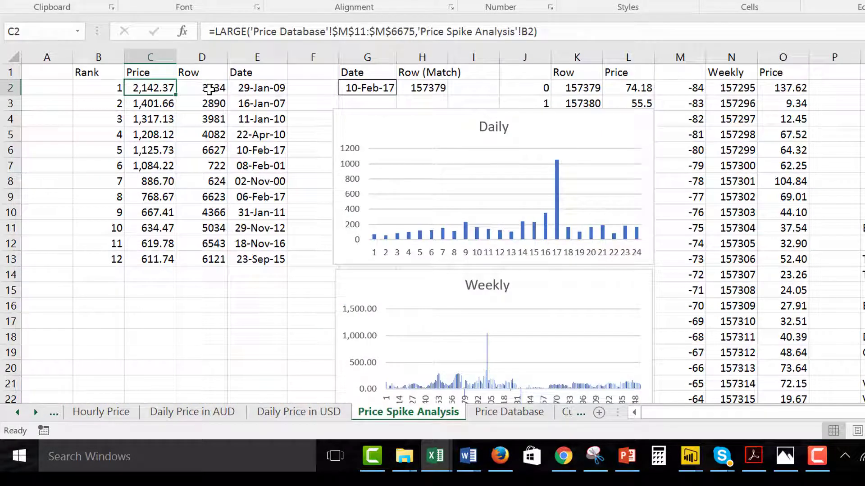
key("Right")
key("Left")
key("F2")
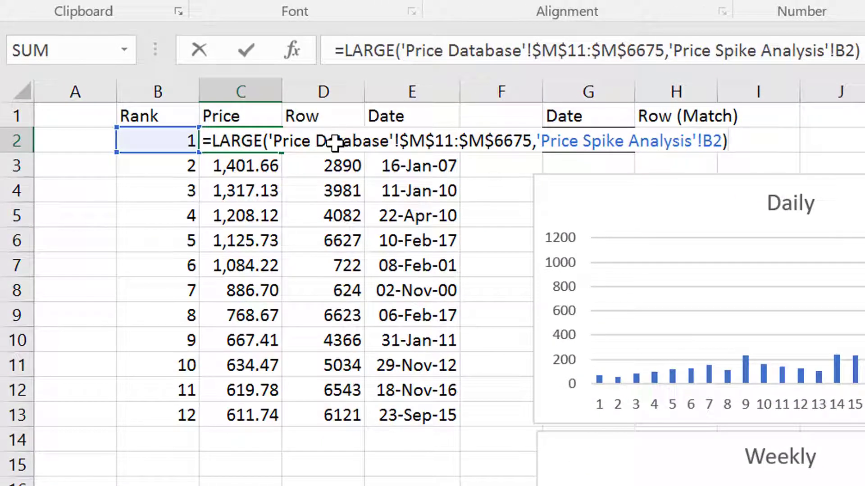
key("ctrl+Return")
Return to the Price Database sheet and select the daily average price in M12.
key("ctrl+Page_Up")
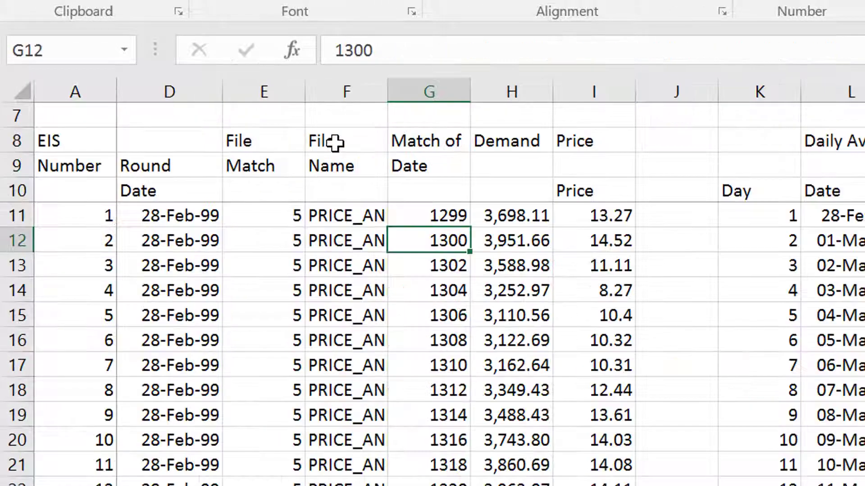
key("Right")
key("Right")
key("Right")
key("Right")
key("Right")
key("Right")
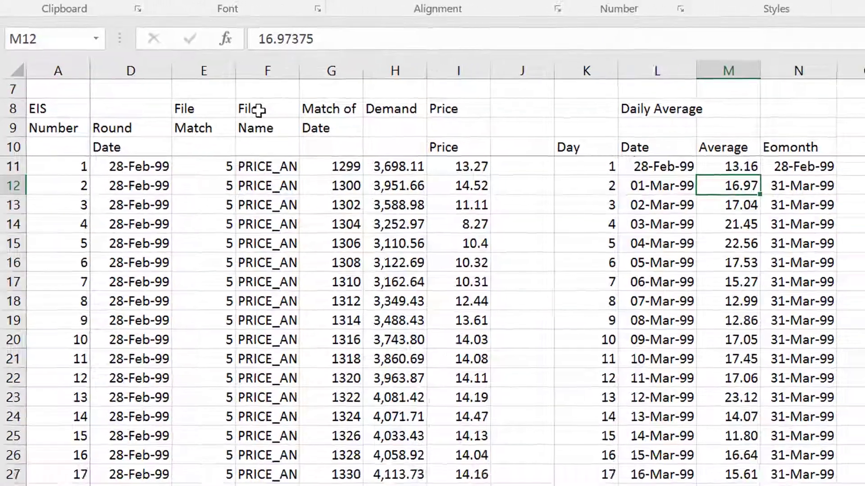
Look through the daily averages further down column M and come back to M12.
key("Page_Down")
key("Page_Down")
key("Page_Down")
key("Page_Down")
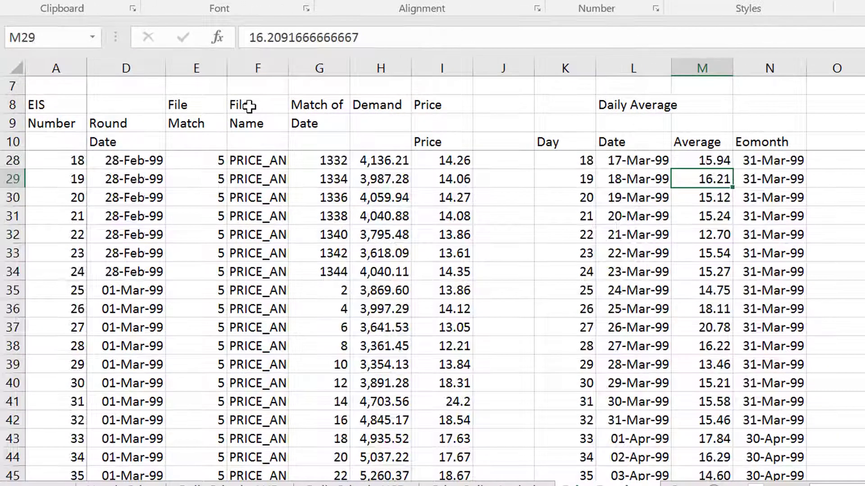
key("Page_Up")
key("Page_Up")
key("Page_Up")
key("Page_Up")
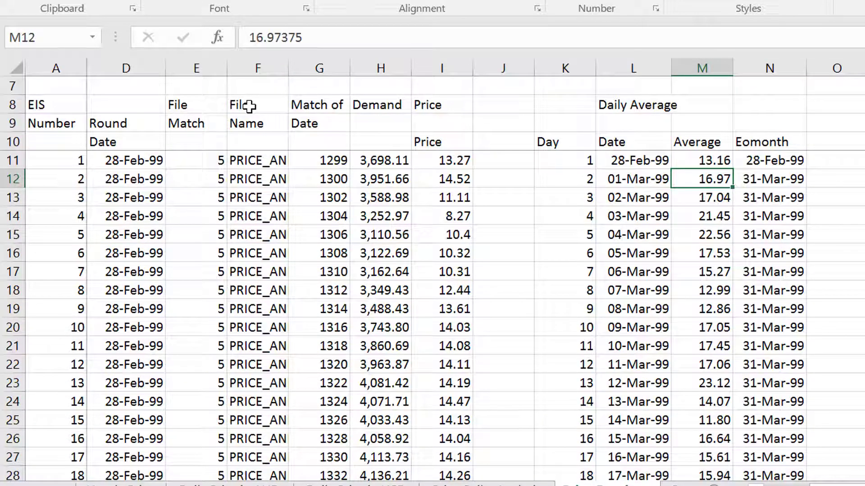
Inspect the ROUNDDOWN formula for the rounded date in D11, and go back to the Price Spike Analysis sheet.
key("Left")
key("Left")
key("Left")
key("Left")
key("Left")
key("Left")
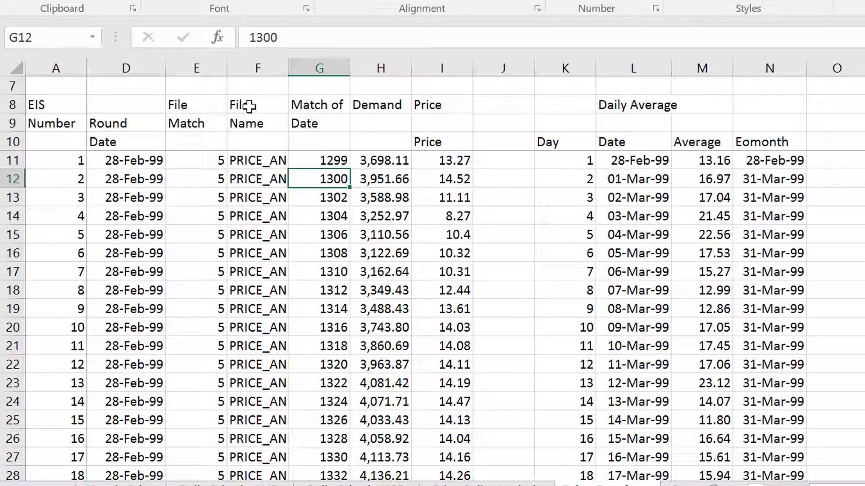
key("Left")
key("Left")
key("Left")
key("Up")
key("Up")
key("Up")
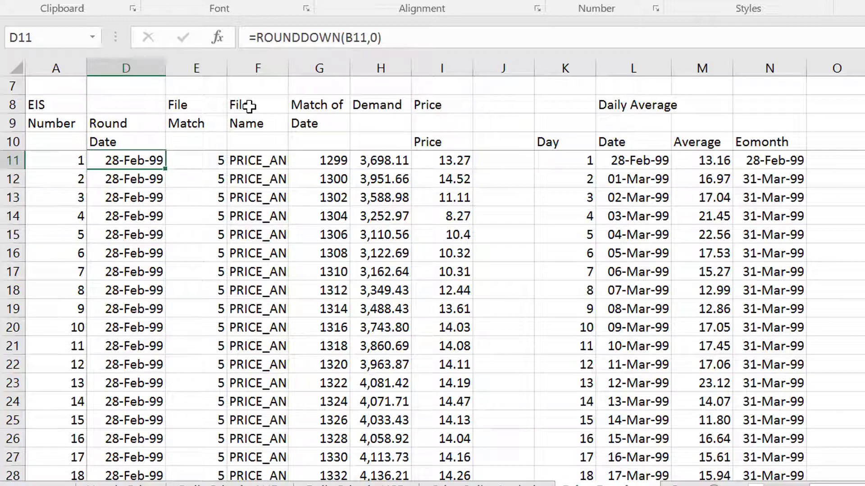
key("Down")
key("Down")
key("ctrl+Page_Up")
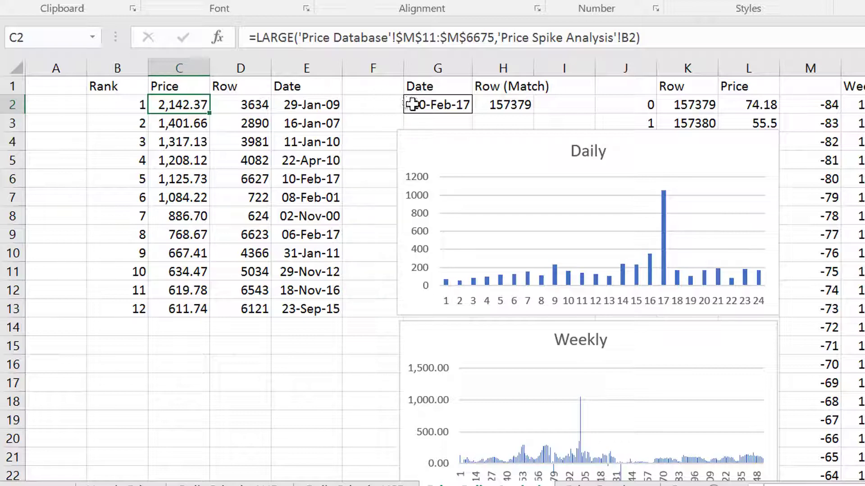
Replace the reference in the Date cell G2 with one to the rank 1 spike date in E2.
left_click(428, 107)
double_click(427, 107)
key("BackSpace")
key("BackSpace")
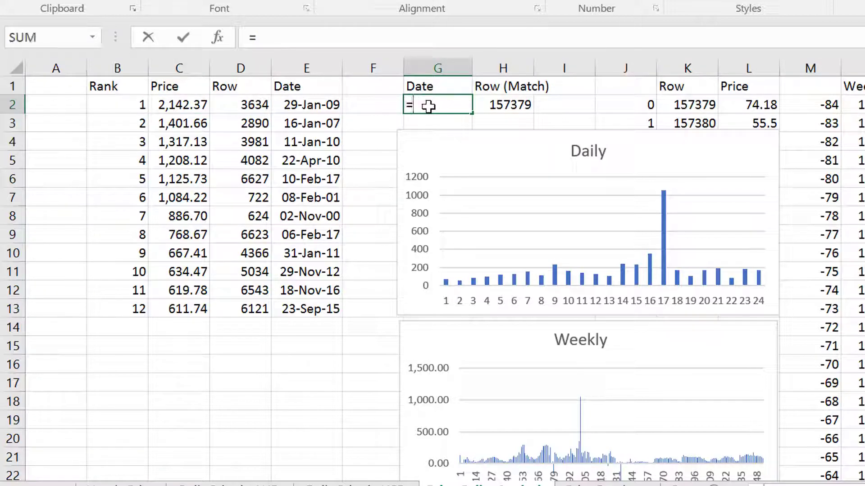
key("Left")
key("Left")
key("Return")
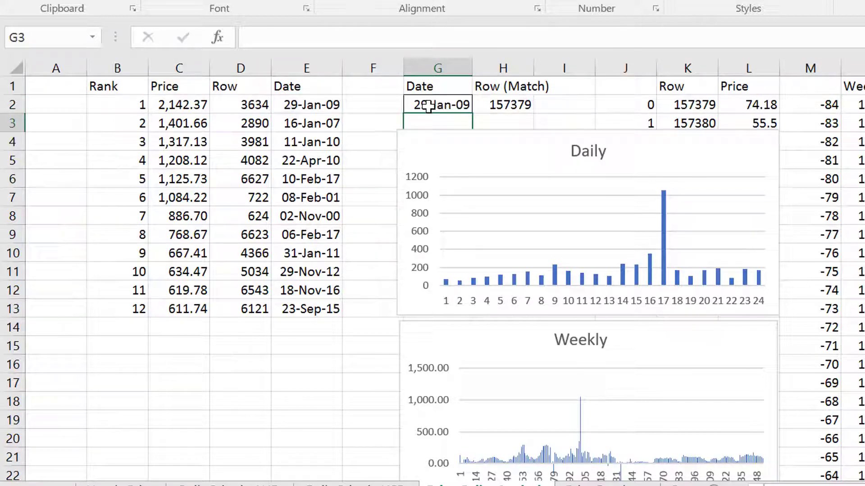
left_click(428, 106)
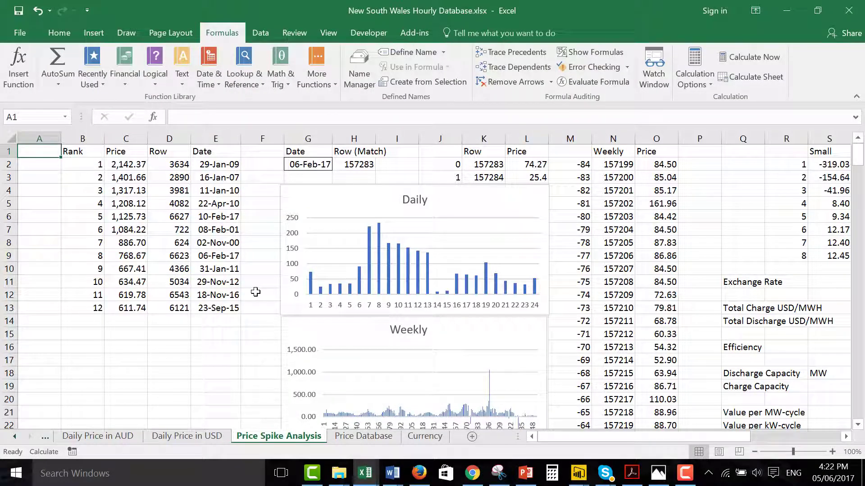
Set G2 to =E2 so the daily and weekly charts use the rank 1 spike date.
key("Right")
key("Right")
key("Right")
key("Right")
key("Right")
key("Right")
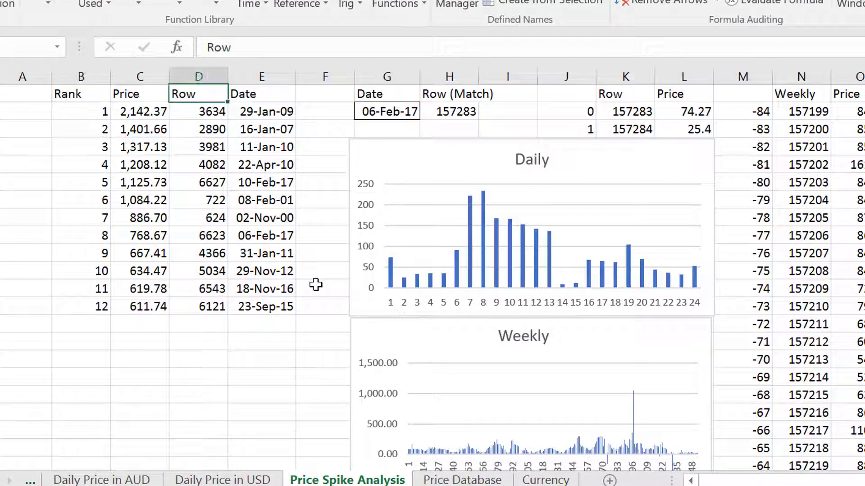
key("Down")
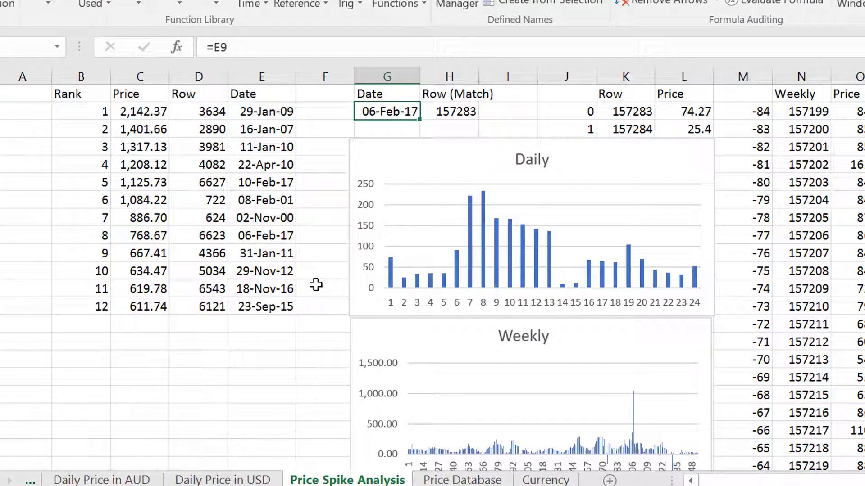
type("=")
key("Left")
key("Left")
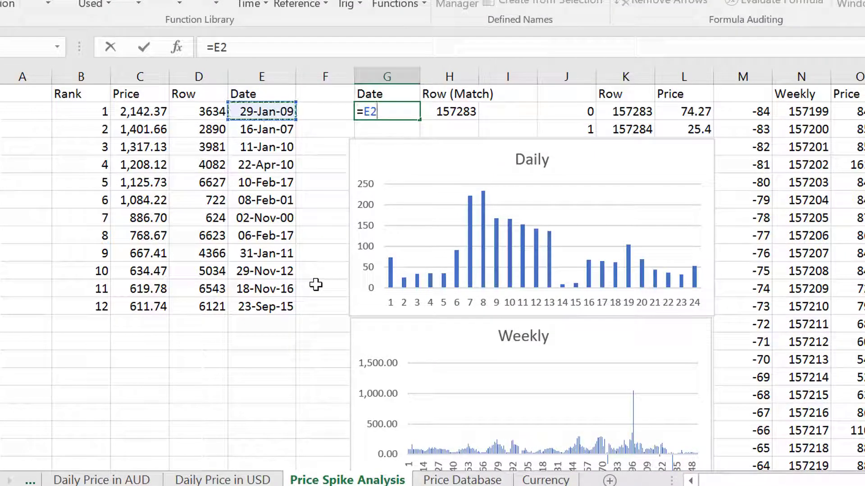
key("Return")
key("Up")
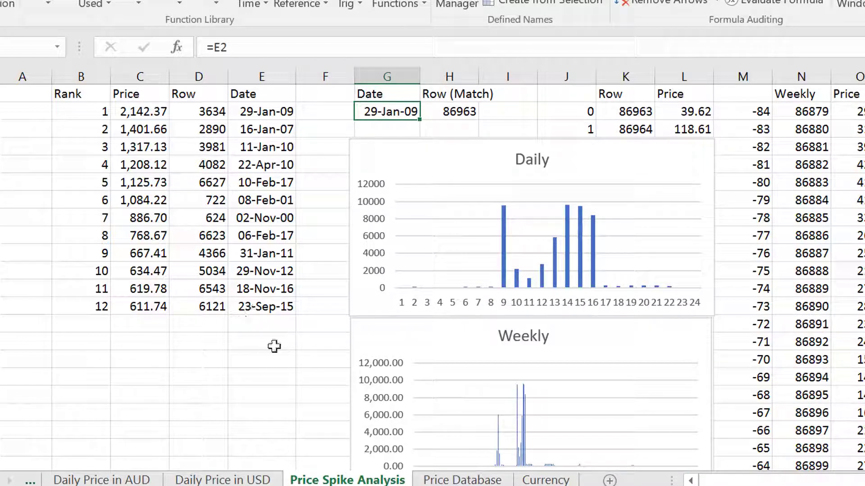
Inspect the MATCH formula in H2 that finds the selected date's row in column D of the Price Database sheet.
key("Right")
key("Right")
key("Left")
key("Right")
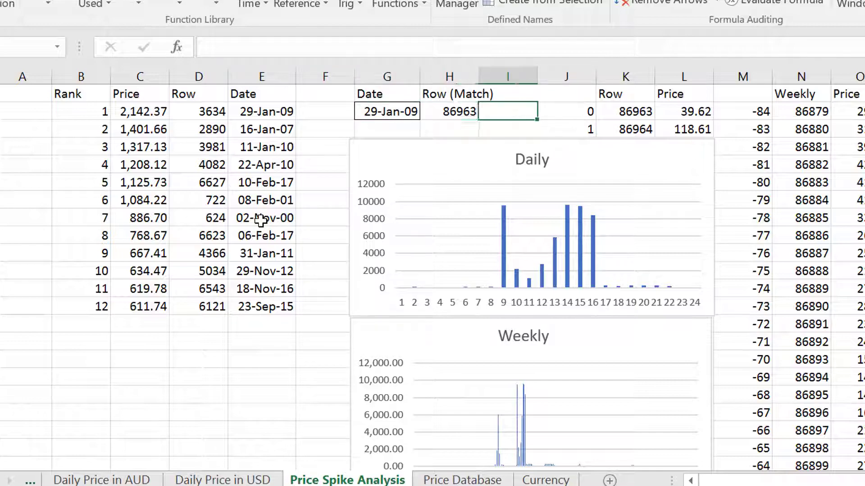
key("Left")
key("Left")
key("Right")
key("F2")
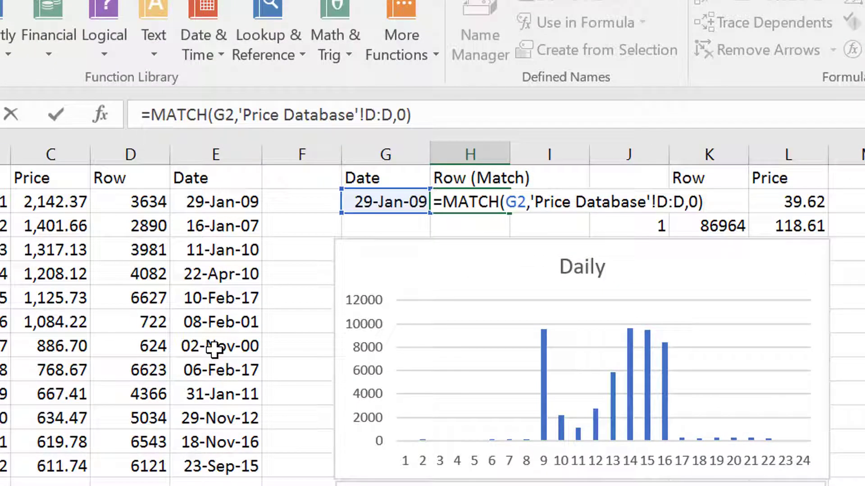
key("ctrl+Return")
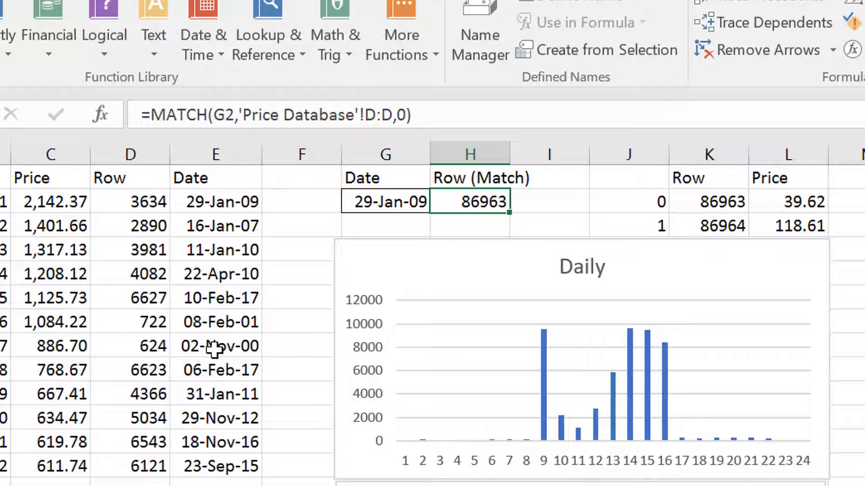
Inspect the starting row reference in K2 and the hour offsets in column J that feed the Daily chart.
key("Right")
key("Right")
key("Right")
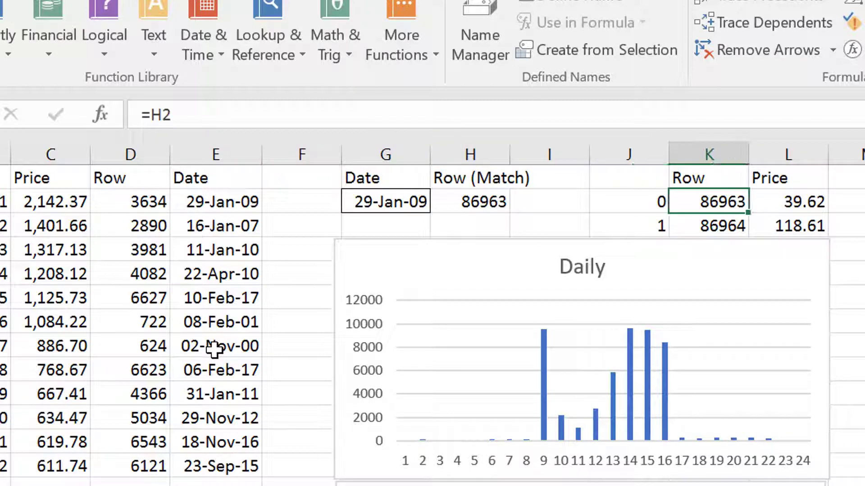
key("F2")
key("Escape")
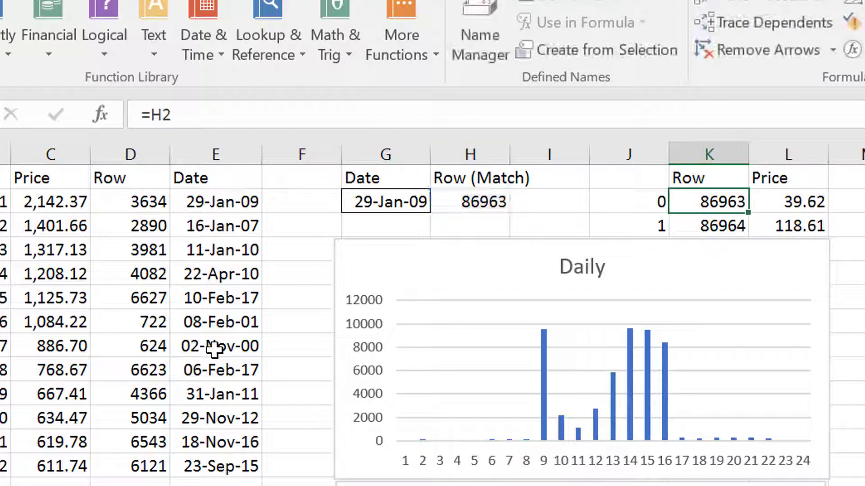
key("Left")
key("Down")
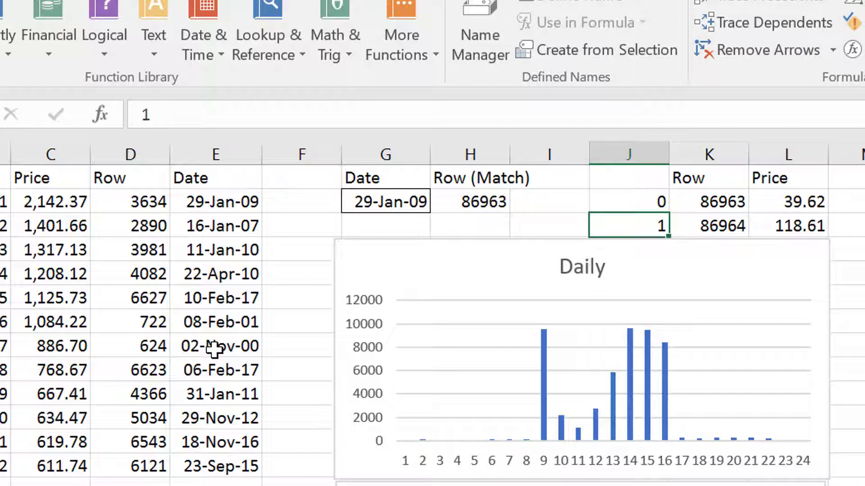
key("Down")
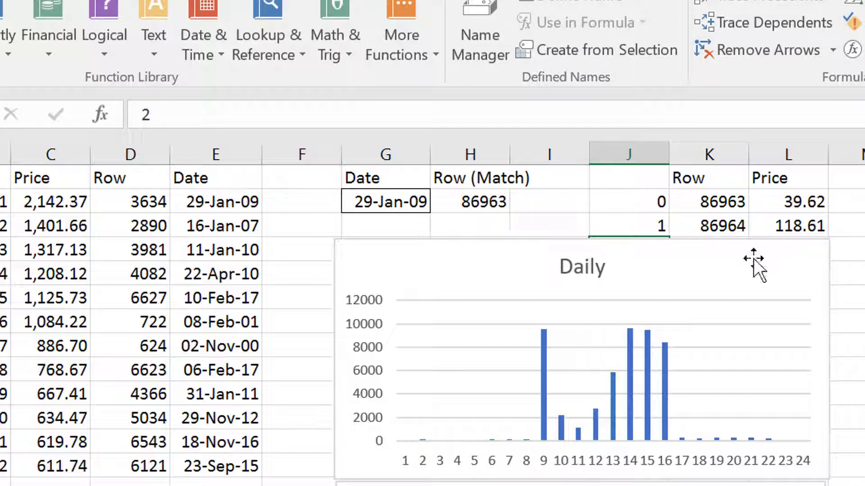
Shift the Daily chart slightly and select the weekly price formula in O6.
mouse_move(759, 267)
left_mouse_down()
mouse_move(499, 265)
mouse_move(770, 256)
mouse_move(751, 263)
mouse_move(758, 257)
left_mouse_up()
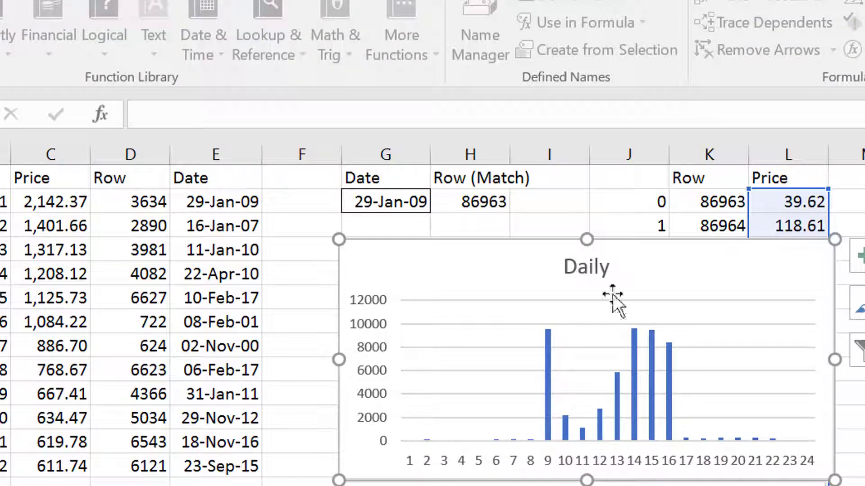
left_click(216, 485)
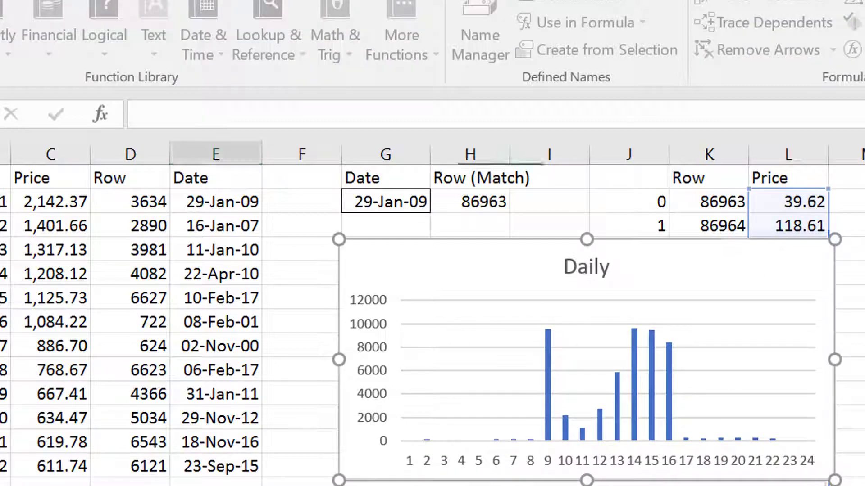
scroll(417, 325, "down", 1)
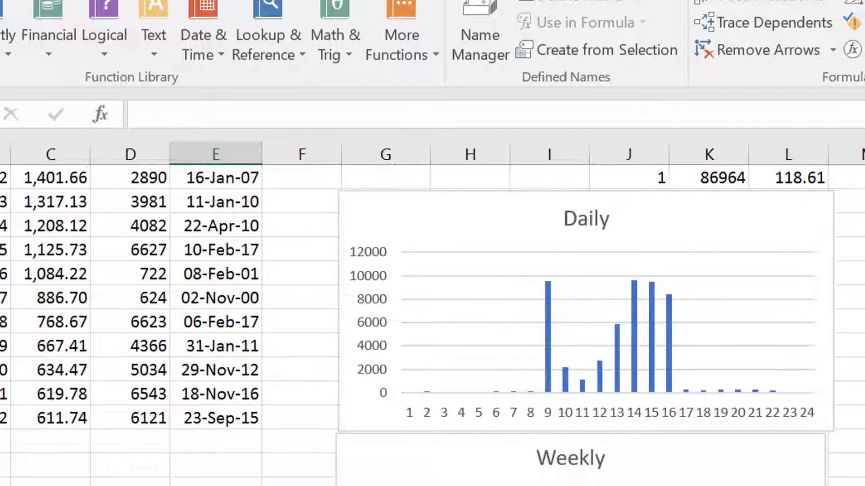
left_click(820, 257)
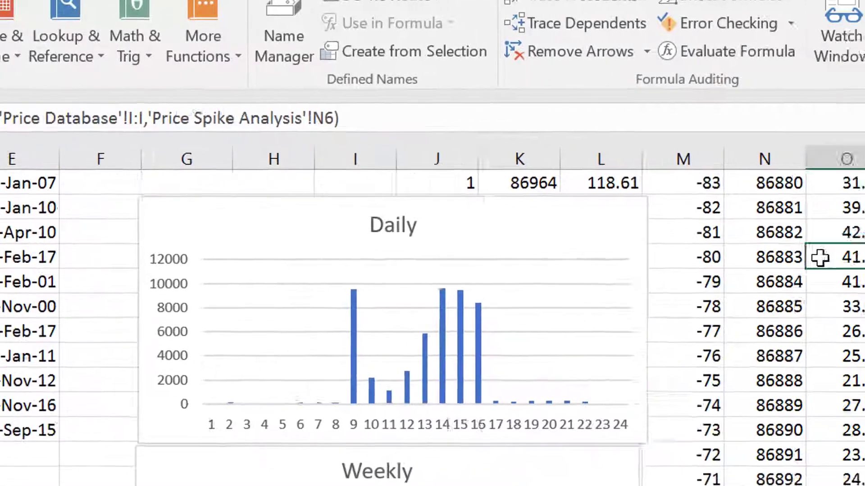
Examine the hour offsets in column M of the Weekly table, from the first entry of -84 to the end of the list.
key("Up")
key("Up")
key("Up")
key("Up")
key("Up")
key("Down")
key("Left")
key("Left")
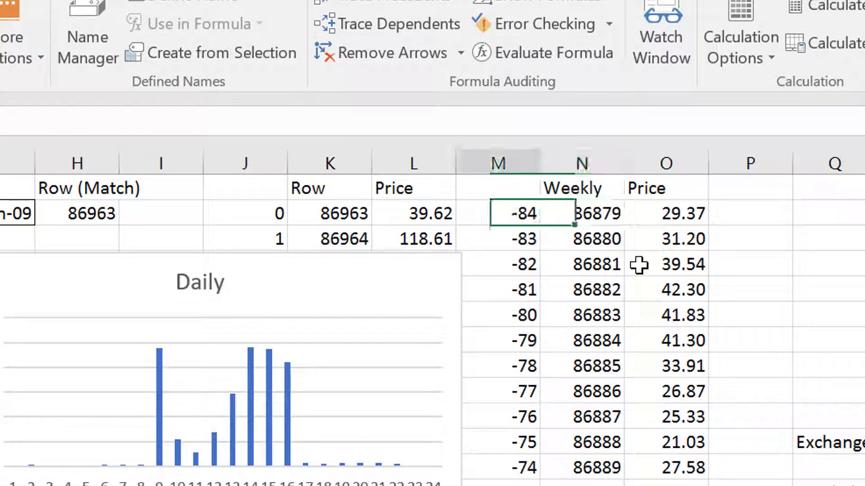
key("Right")
key("Left")
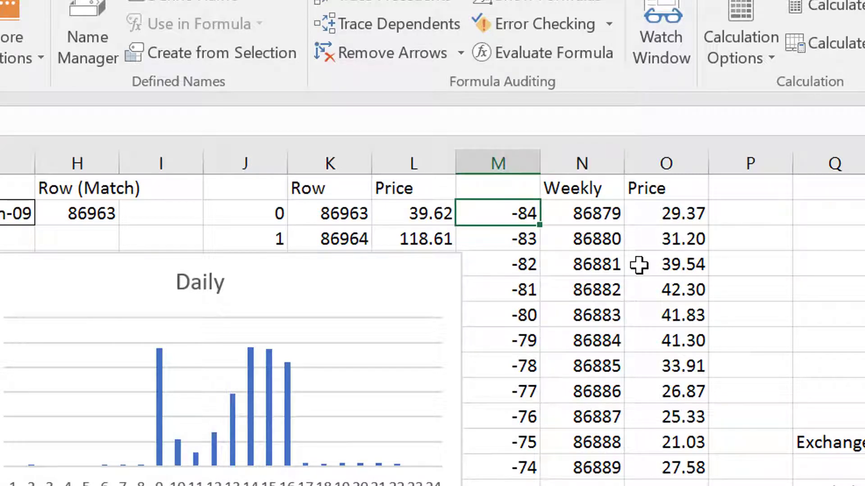
key("ctrl+shift+Down")
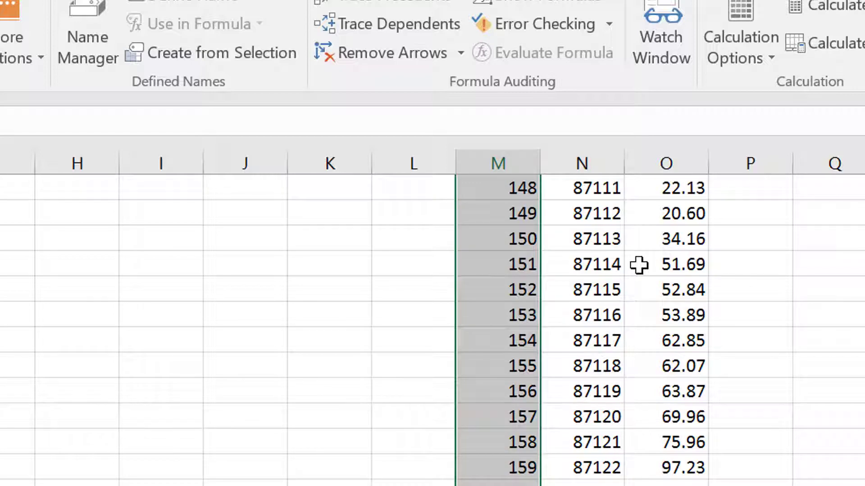
key("Up")
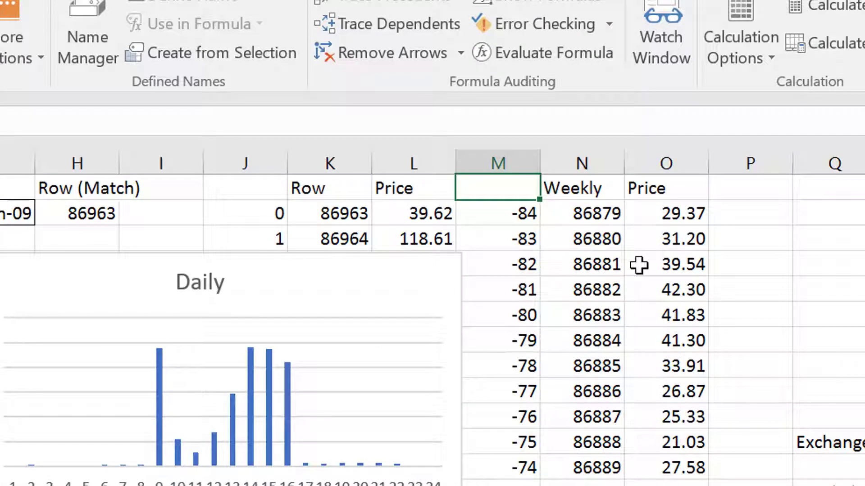
Delete the surplus Weekly table entries in columns M to O for hour offsets 85 to 168.
key("Down")
key("Down")
key("Down")
key("Down")
key("Down")
key("Down")
key("Down")
key("Down")
key("Down")
key("Down")
key("Down")
key("Down")
key("Down")
key("Down")
key("Down")
key("Down")
key("Down")
key("Down")
key("Down")
key("Down")
key("Down")
key("Down")
key("Down")
key("Down")
key("Down")
key("Down")
key("Down")
key("Down")
key("Down")
key("Down")
key("Down")
key("Down")
key("Down")
key("Down")
key("Down")
key("Down")
key("Down")
key("Down")
key("Down")
key("Down")
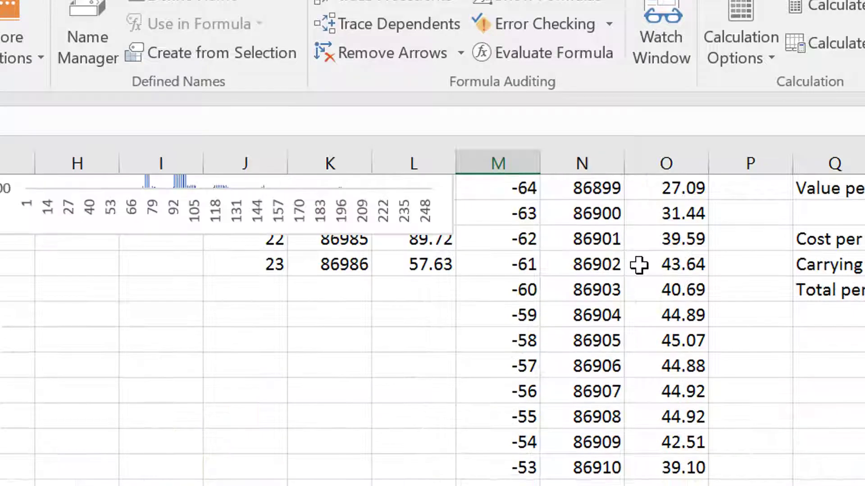
key("Down")
key("Down")
key("Down")
key("Down")
key("Down")
key("Down")
key("Down")
key("Down")
key("Down")
key("Down")
key("Down")
key("Down")
key("Down")
key("Down")
key("Down")
key("Down")
key("Down")
key("Down")
key("Down")
key("Down")
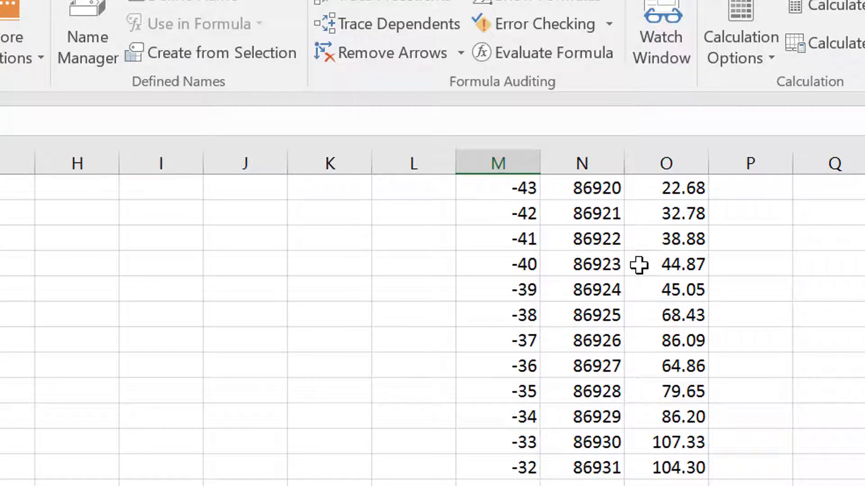
key("Down")
key("Down")
key("Down")
key("Down")
key("Down")
key("Down")
key("Down")
key("Down")
key("Down")
key("Down")
key("Down")
key("Down")
key("Down")
key("Down")
key("Down")
key("Down")
key("Down")
key("Down")
key("Down")
key("Down")
key("Down")
key("Down")
key("Down")
key("Down")
key("Down")
key("Down")
key("Down")
key("Down")
key("Down")
key("Down")
key("Down")
key("Down")
key("Down")
key("Down")
key("Down")
key("Down")
key("Down")
key("Down")
key("Down")
key("Down")
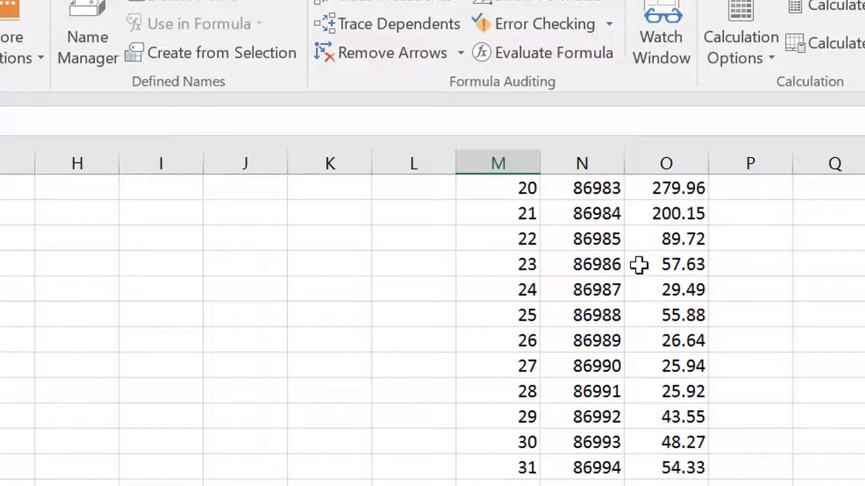
key("Down")
key("Down")
key("Down")
key("Down")
key("Down")
key("Down")
key("Down")
key("Down")
key("Down")
key("Down")
key("Down")
key("Down")
key("Down")
key("Down")
key("Down")
key("Down")
key("Down")
key("Down")
key("Down")
key("Down")
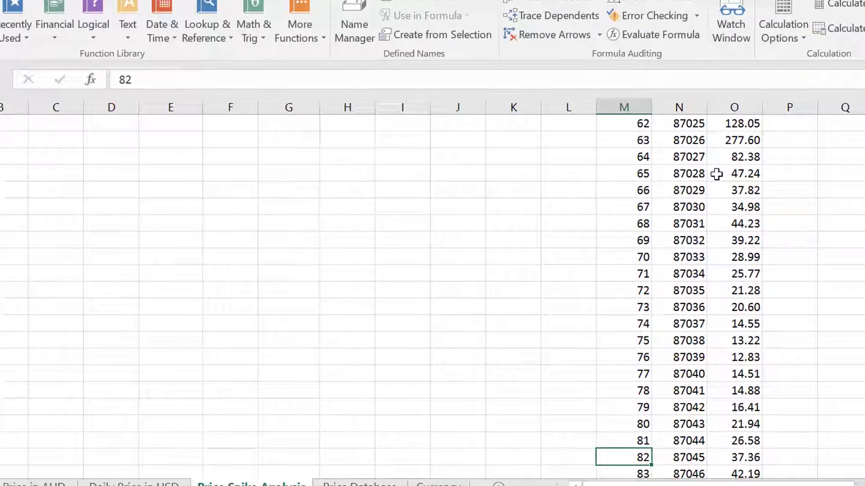
key("Down")
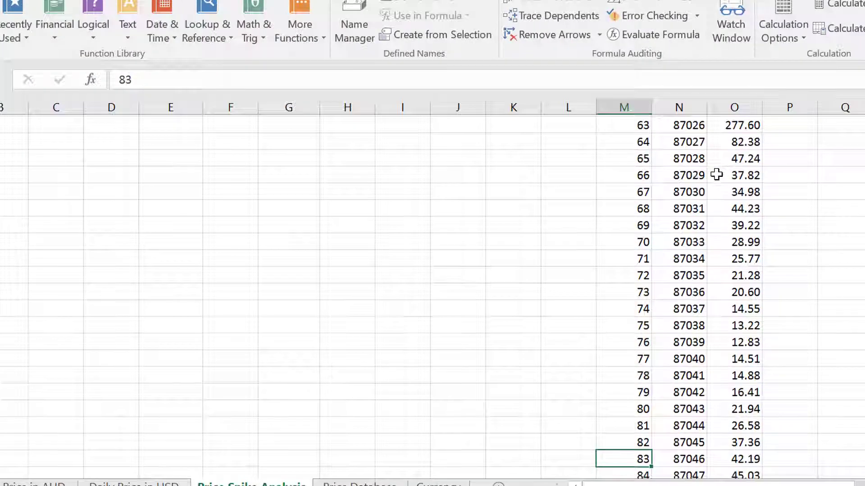
key("Down")
key("Down")
key("shift+Right")
key("shift+Right")
key("ctrl+shift+Down")
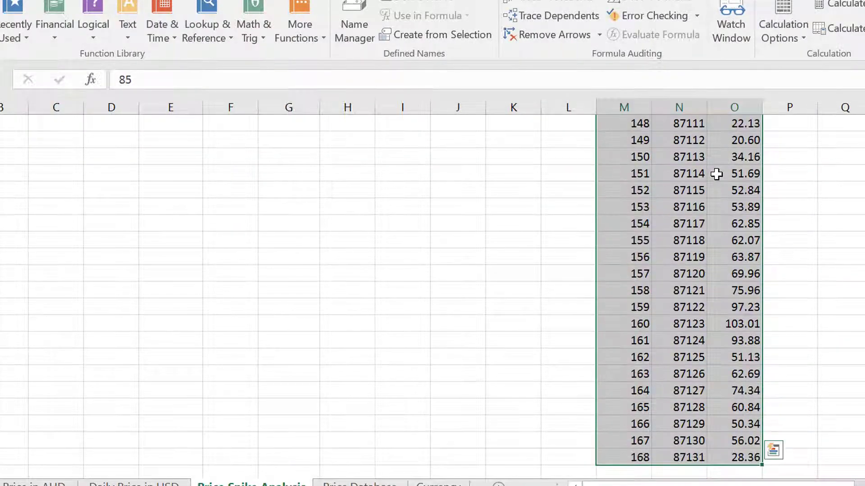
key("Delete")
Review the remaining hour offsets in column M, working back up the list to about offset 40.
key("Up")
key("Up")
key("Up")
key("Up")
key("Up")
key("Up")
key("Up")
key("Up")
key("Up")
key("Up")
key("Up")
key("Up")
key("Up")
key("Up")
key("Up")
key("Up")
key("Up")
key("Up")
key("Up")
key("Up")
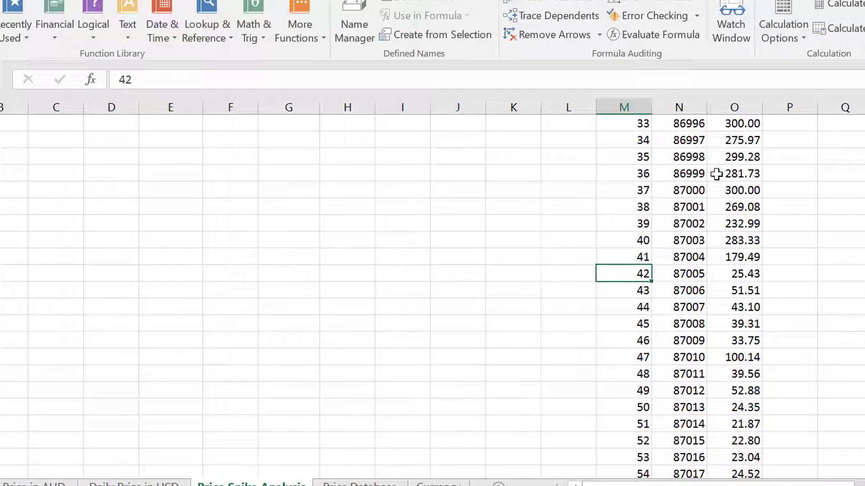
key("Up")
key("Up")
key("Up")
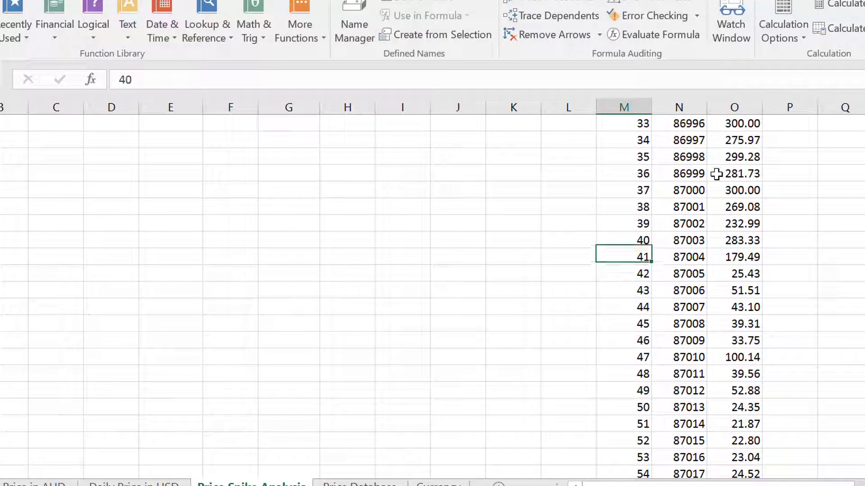
Select the whole list of hour offsets in column M, from -84 to 84, to check its count.
key("ctrl+Up")
key("Up")
key("Down")
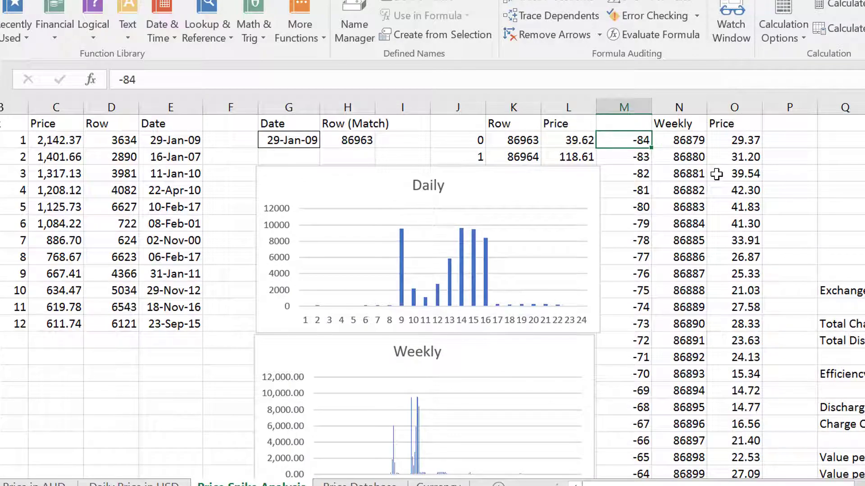
key("ctrl+shift+Down")
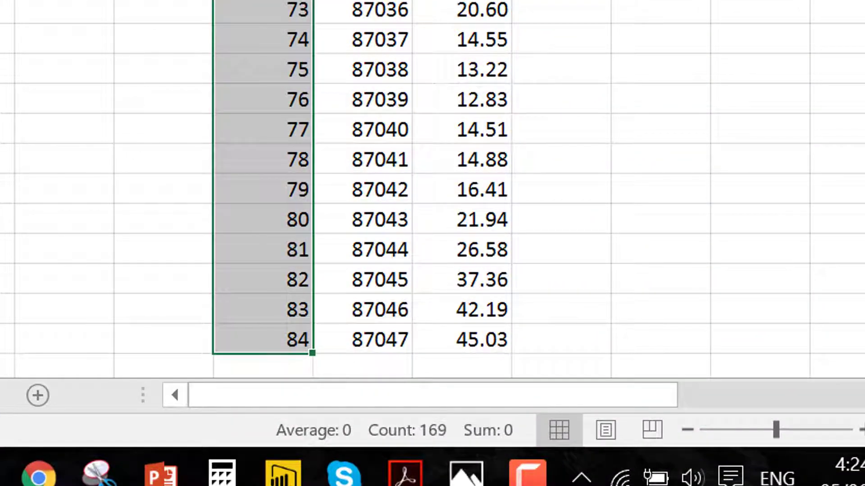
key("ctrl+Up")
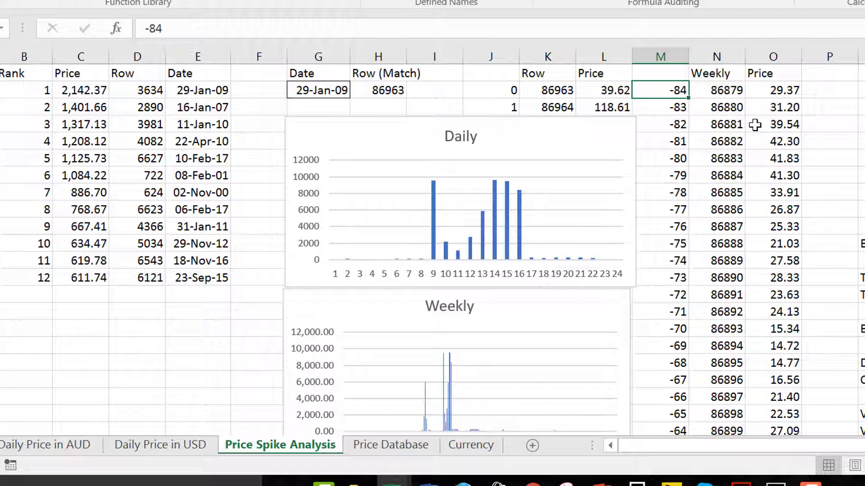
Inspect the weekly row formula in N2 and check how far column N extends.
key("Right")
key("Right")
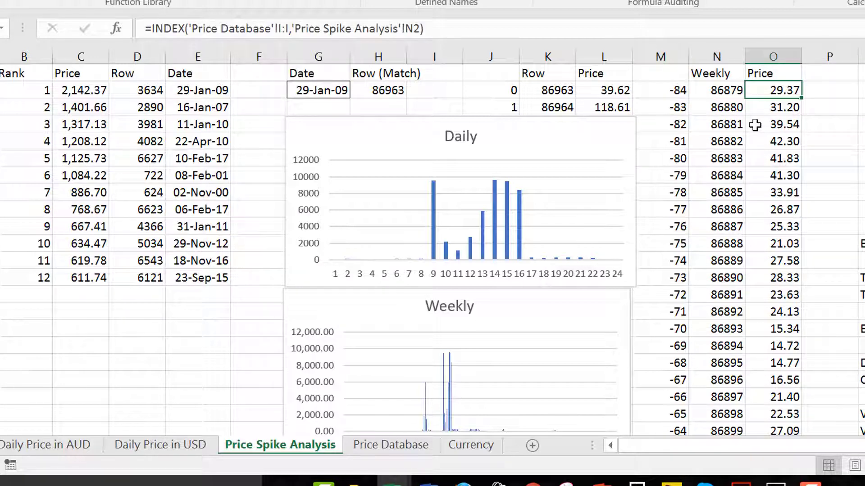
key("Left")
key("F2")
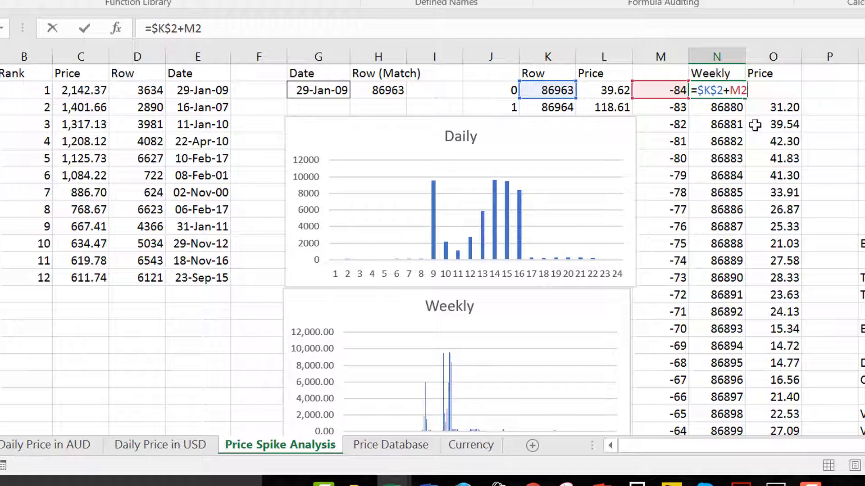
key("Escape")
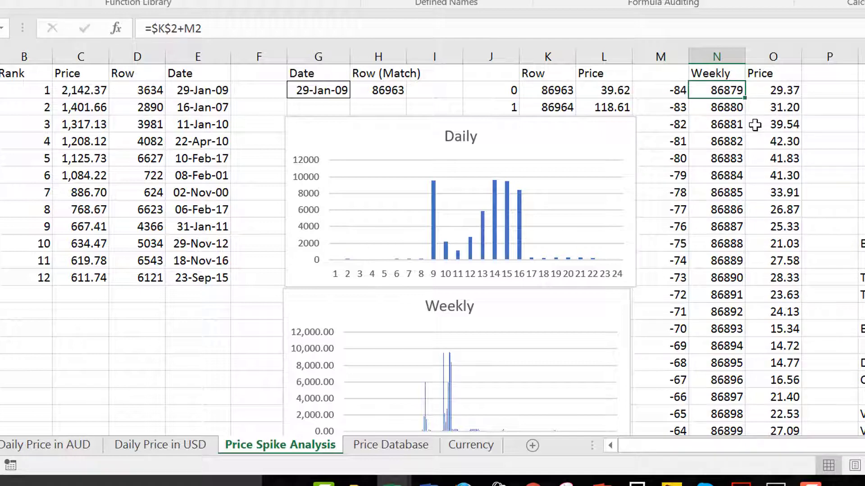
key("ctrl+Down")
key("ctrl+Up")
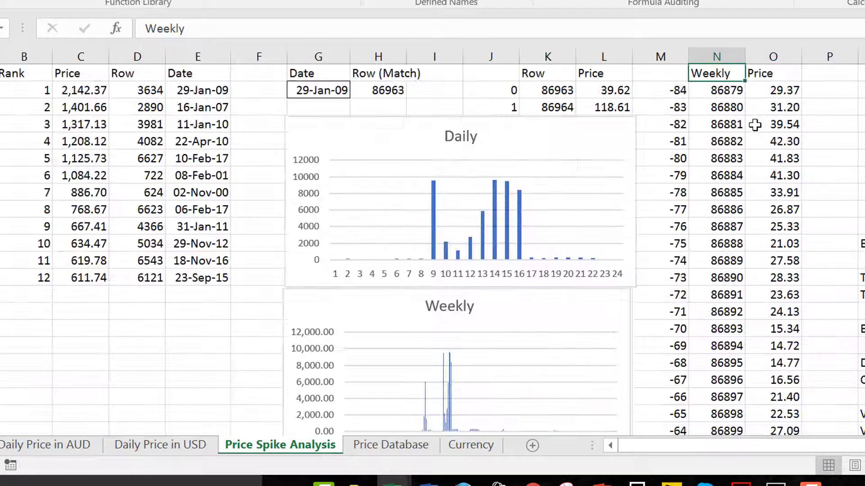
Inspect the INDEX formula in O2 that looks up the weekly price from the Price Database sheet.
key("Down")
key("Right")
key("F2")
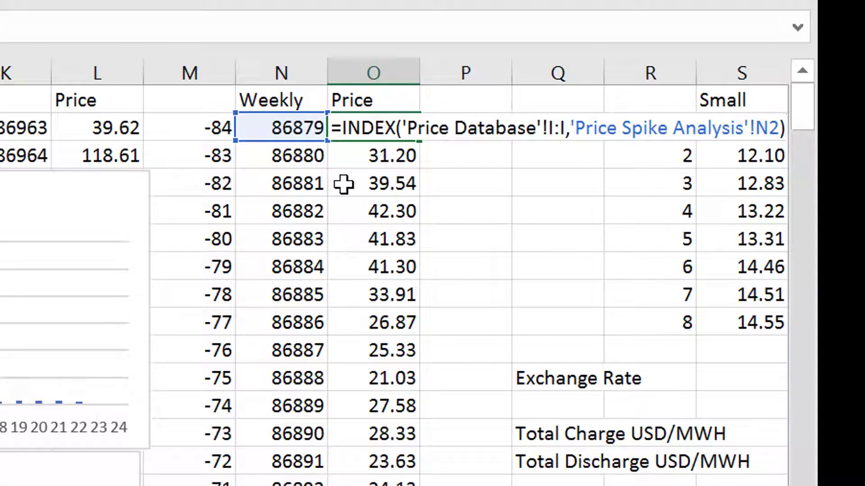
key("Escape")
key("Return")
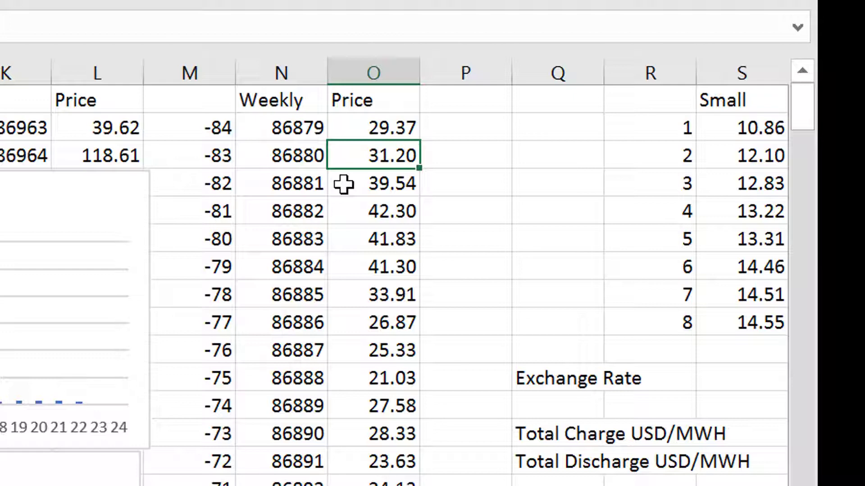
key("Up")
key("Up")
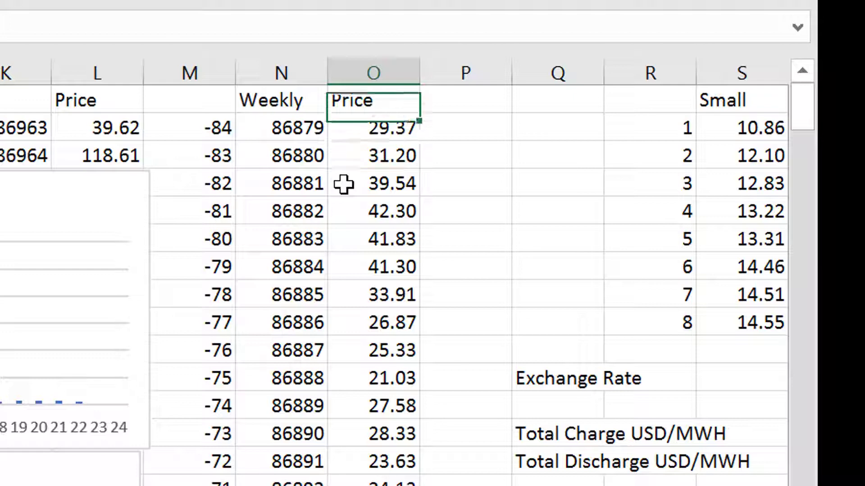
Look over the Small and Large price table in columns R to T, ending on the first Large price in T2.
key("Right")
key("Right")
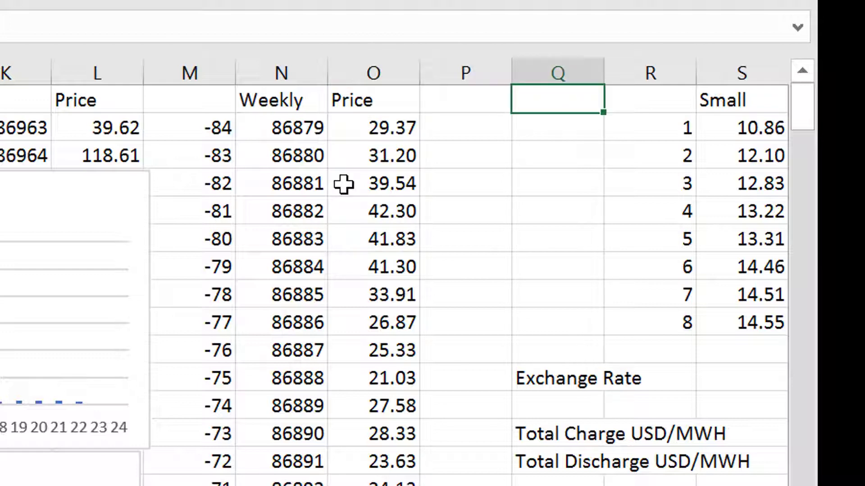
key("Down")
key("Down")
key("Down")
key("Down")
key("Down")
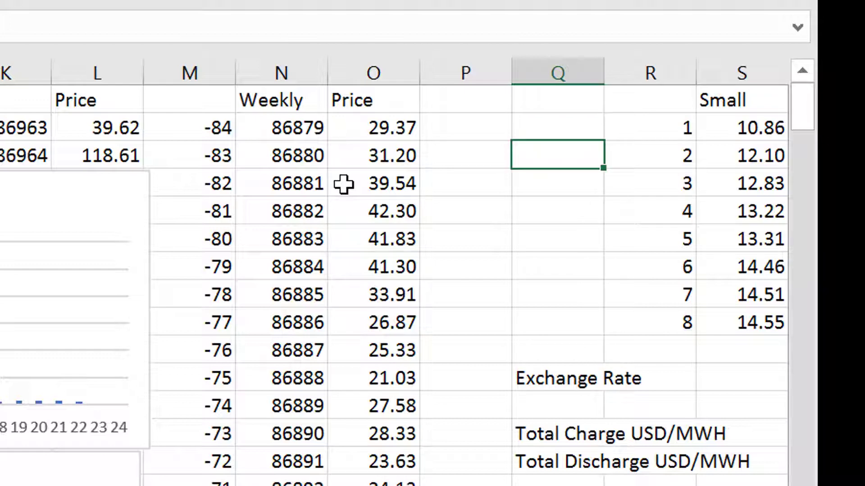
key("Right")
key("Right")
key("Right")
key("Right")
key("Right")
key("Right")
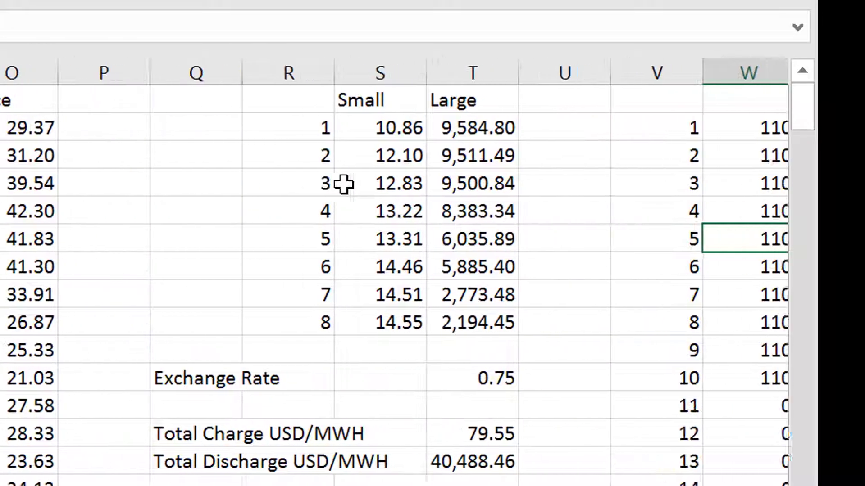
key("Left")
key("Left")
key("Left")
key("Up")
key("Up")
key("Up")
key("Up")
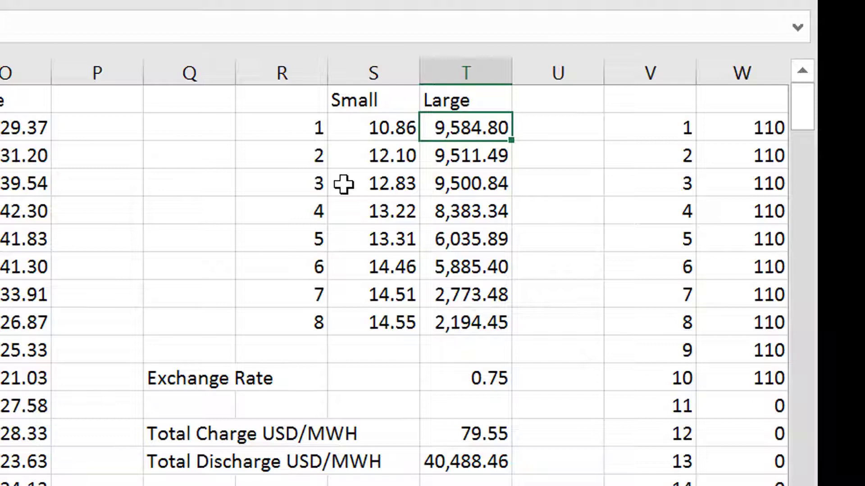
Review the eight highest weekly prices listed under Large in column T.
key("Down")
key("Down")
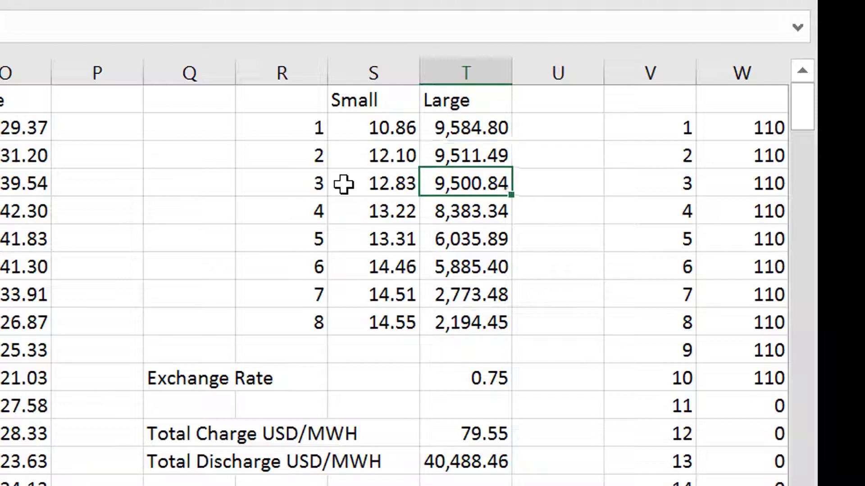
key("Up")
key("Up")
key("Down")
key("Down")
key("Down")
key("Down")
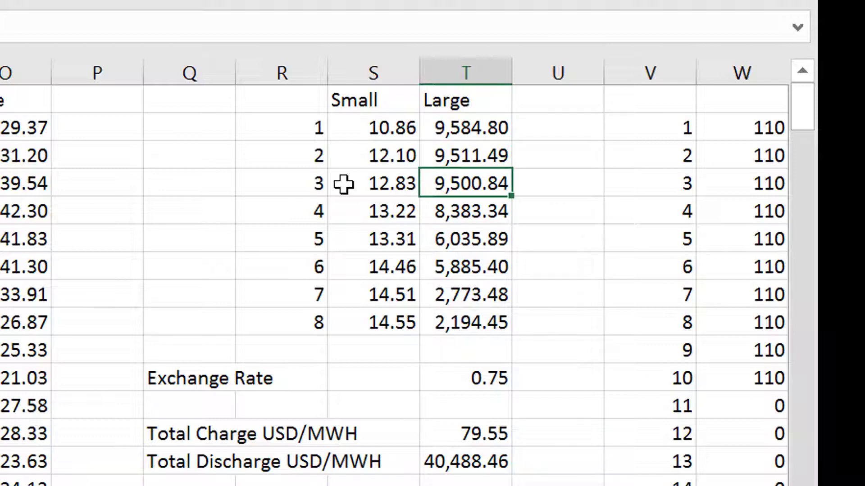
key("Down")
key("Down")
key("Down")
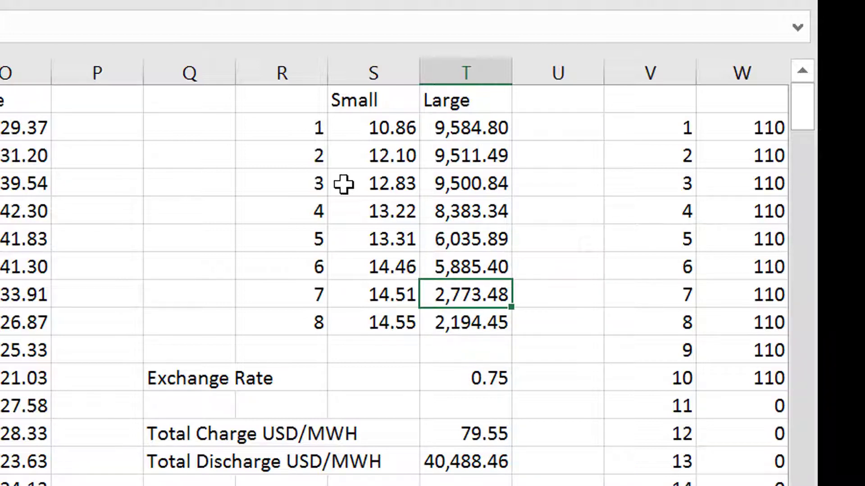
key("Up")
key("Up")
key("Up")
key("Up")
key("Up")
key("Up")
key("Up")
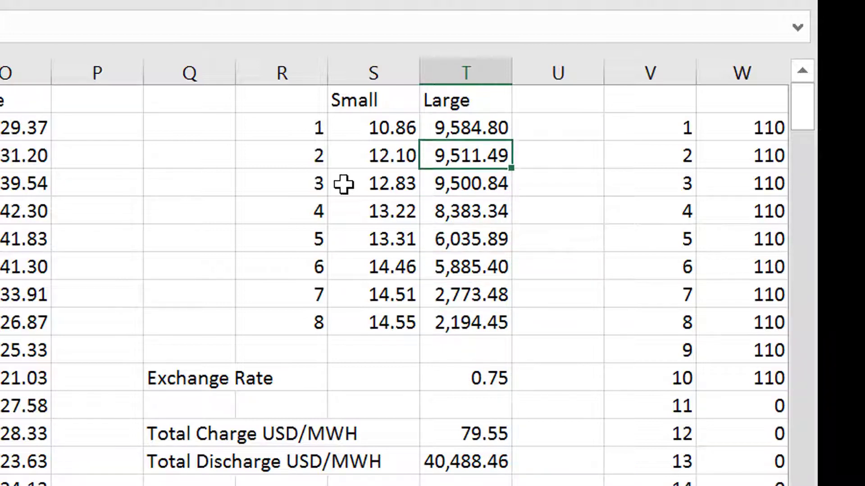
Review the lowest weekly prices under Small in column S and inspect the SMALL formula in S6.
key("Left")
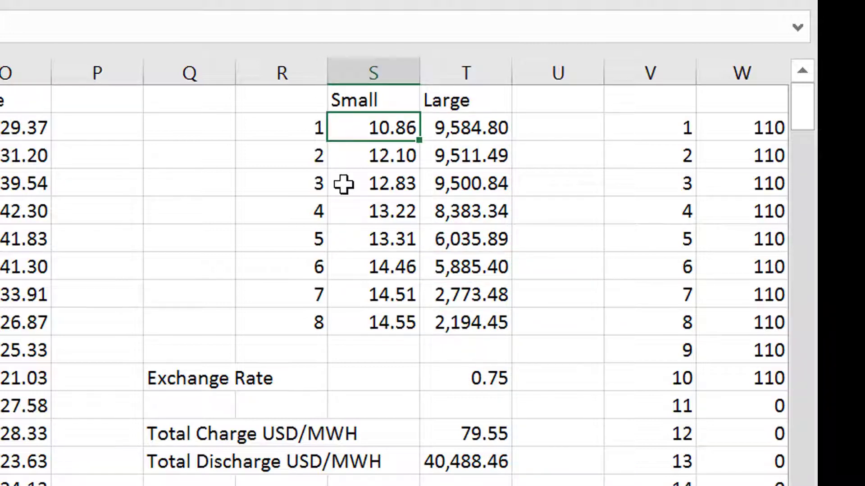
key("Down")
key("Down")
key("ctrl+Down")
key("Up")
key("Up")
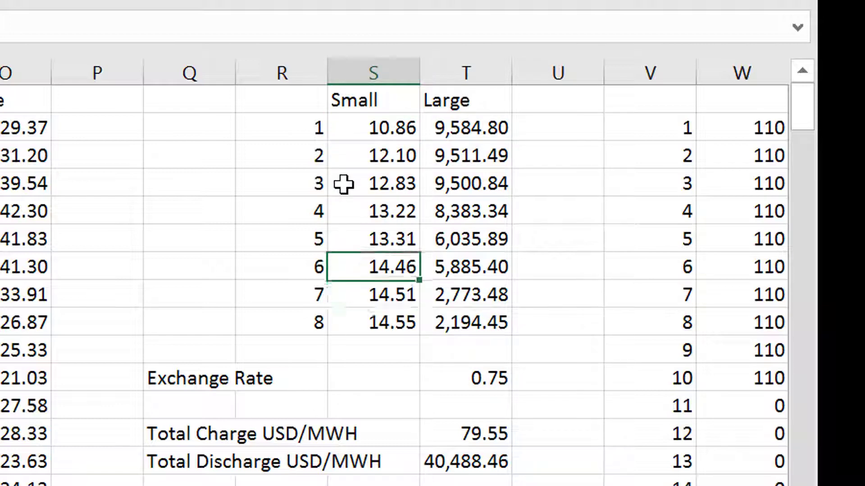
key("Up")
key("F2")
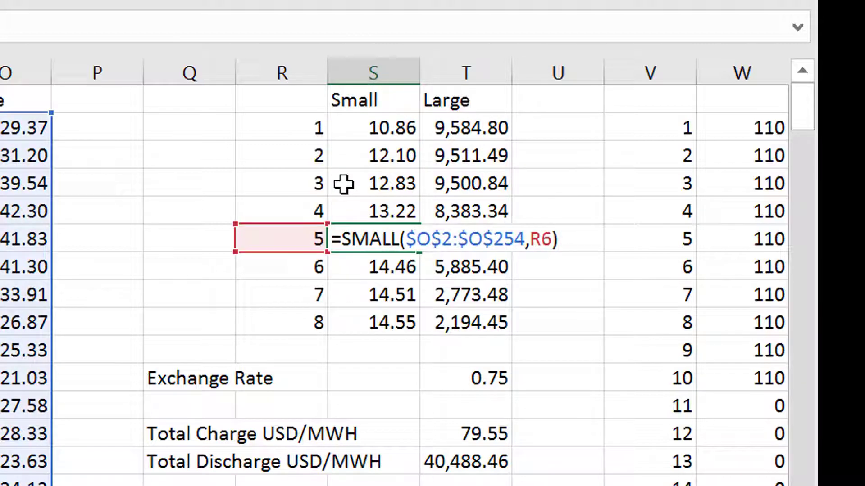
key("Escape")
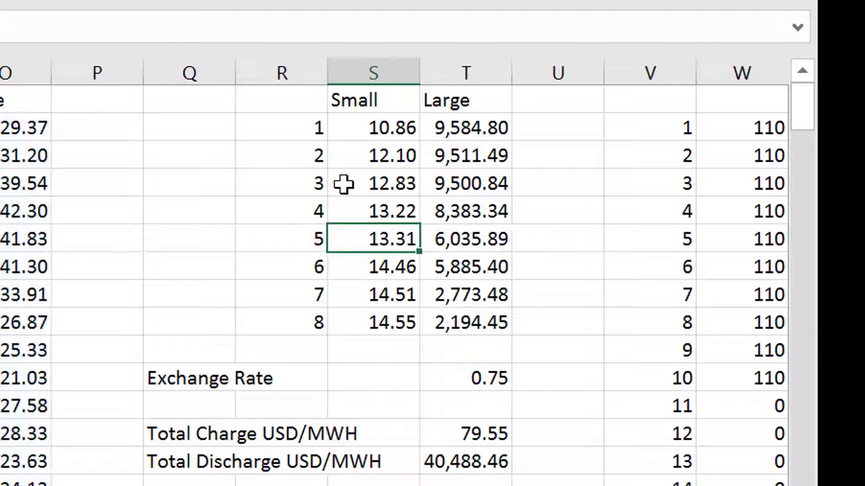
Inspect the LARGE formula in T6, then select its rank number in column R.
key("Right")
key("F2")
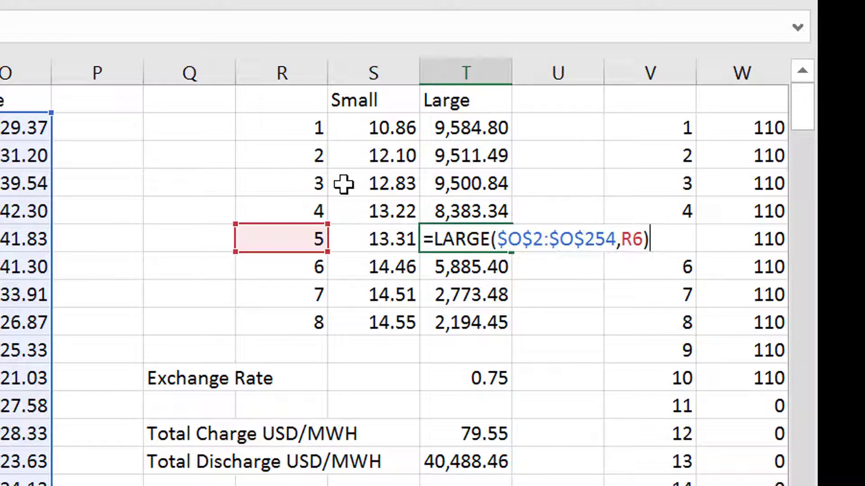
key("Escape")
key("Left")
key("Left")
Inspect the SMALL formula in S2 that uses rank 1 from column R.
key("Up")
key("Up")
key("Up")
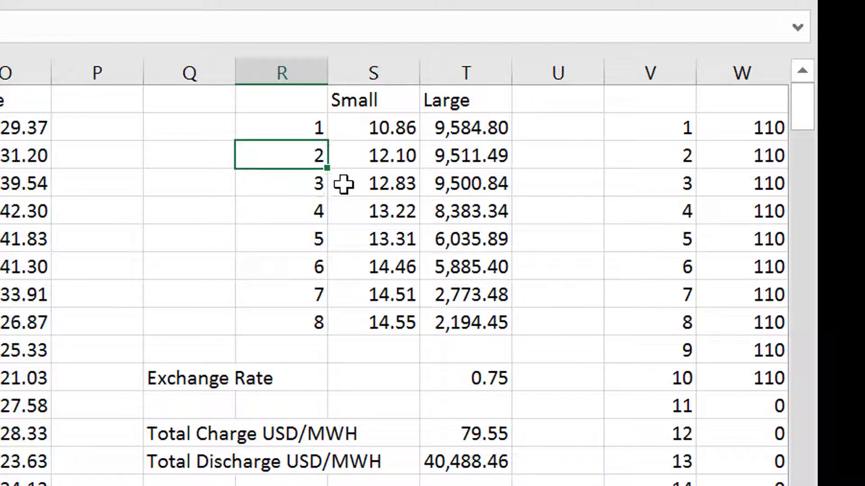
key("Up")
key("Right")
key("F2")
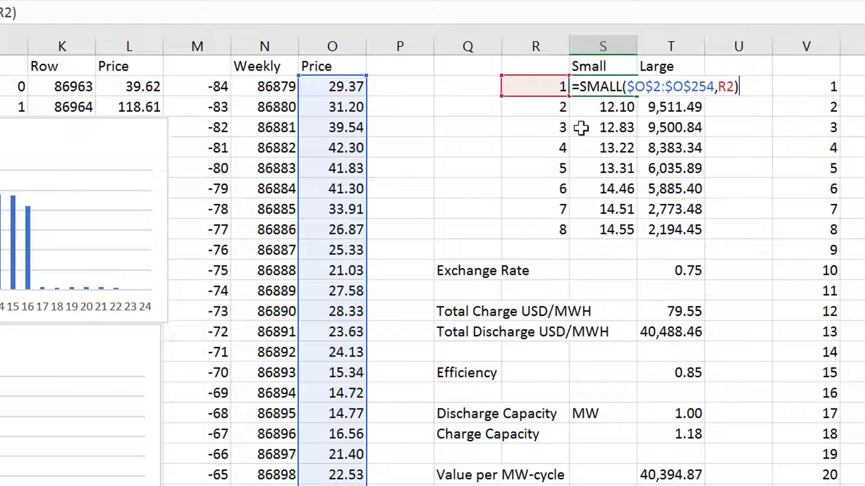
key("Return")
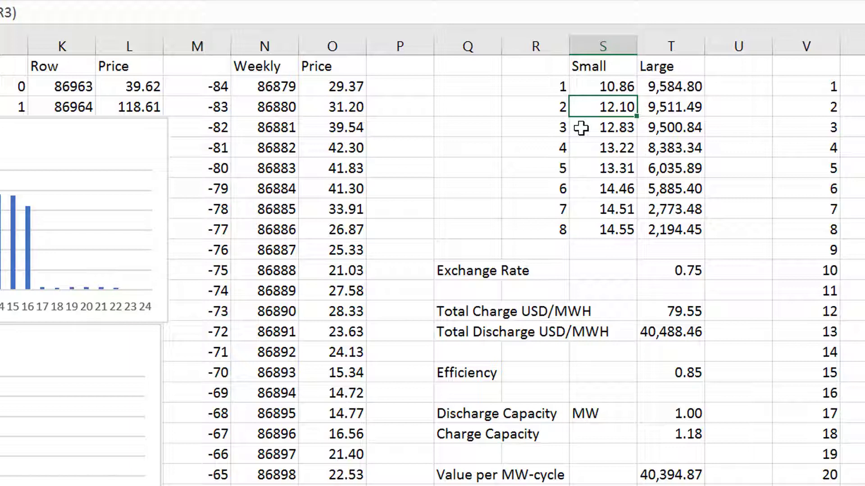
Inspect the LARGE formula in T2 for the highest weekly price.
key("Up")
key("Right")
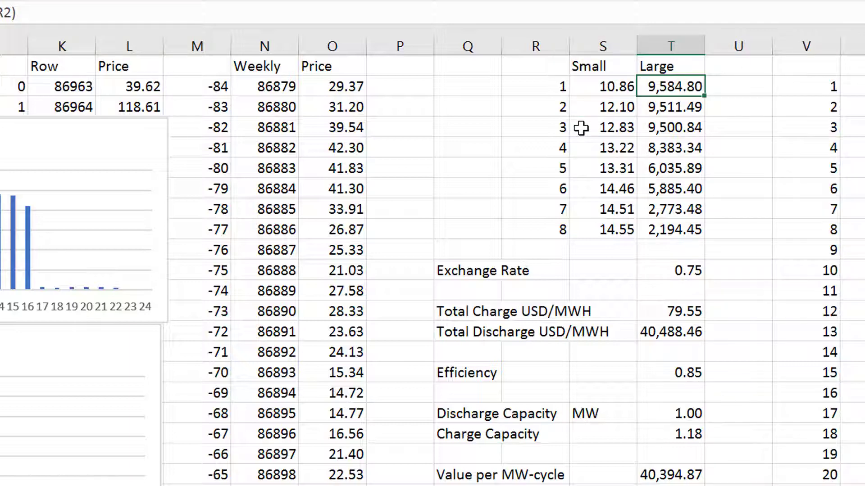
key("F2")
key("Escape")
Examine the exchange rate, Total Charge and Total Discharge cells below the Large prices in column T.
key("Down")
key("Down")
key("Down")
key("Down")
key("Down")
key("Down")
key("Down")
key("Down")
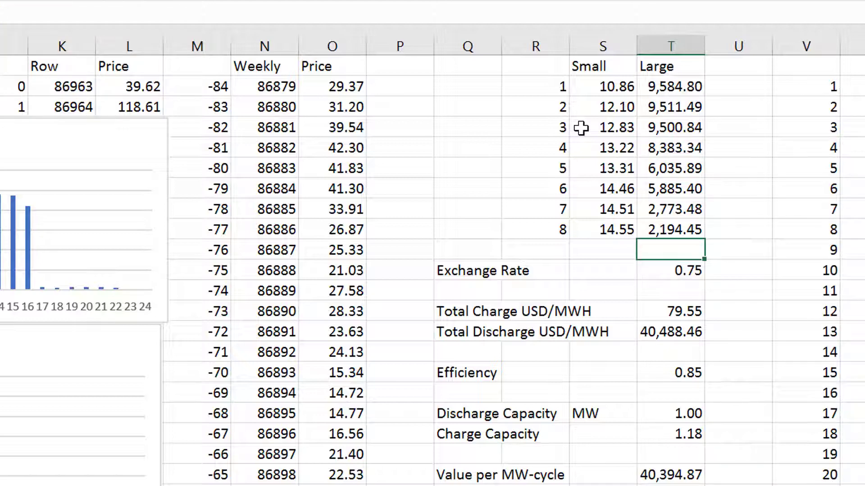
key("Down")
key("Down")
key("Down")
key("Down")
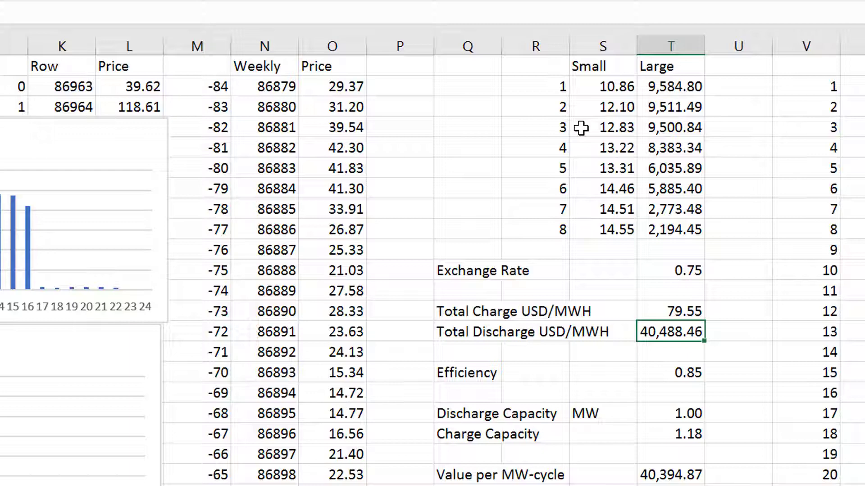
key("Up")
key("Up")
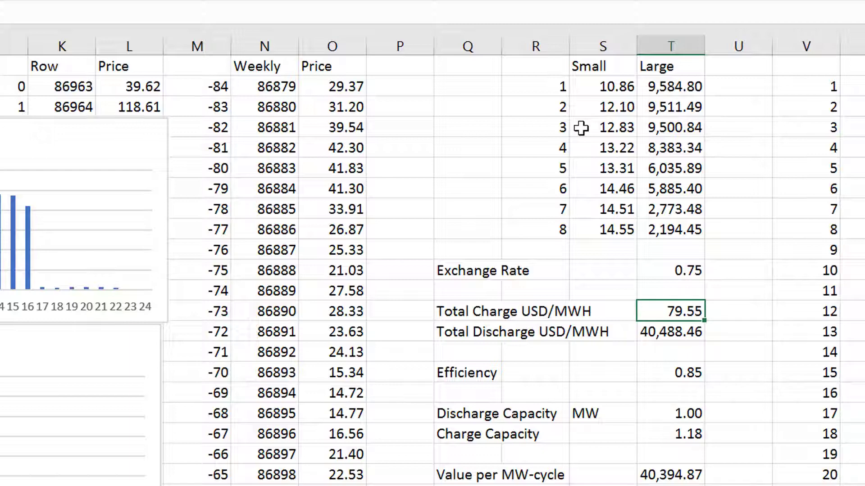
Inspect the Total Charge USD/MWH formula in T13, which sums the Small prices and applies the exchange rate.
key("Left")
key("Up")
key("Up")
key("Down")
key("Down")
key("Down")
key("Down")
key("Down")
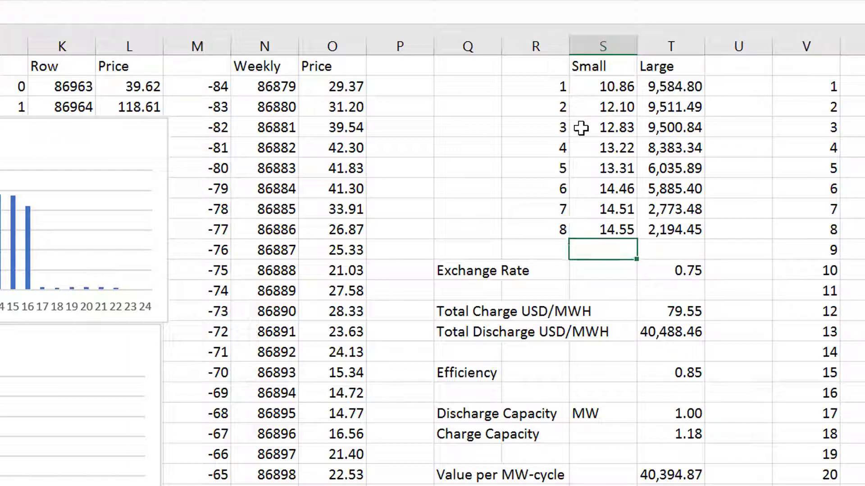
key("Right")
key("Up")
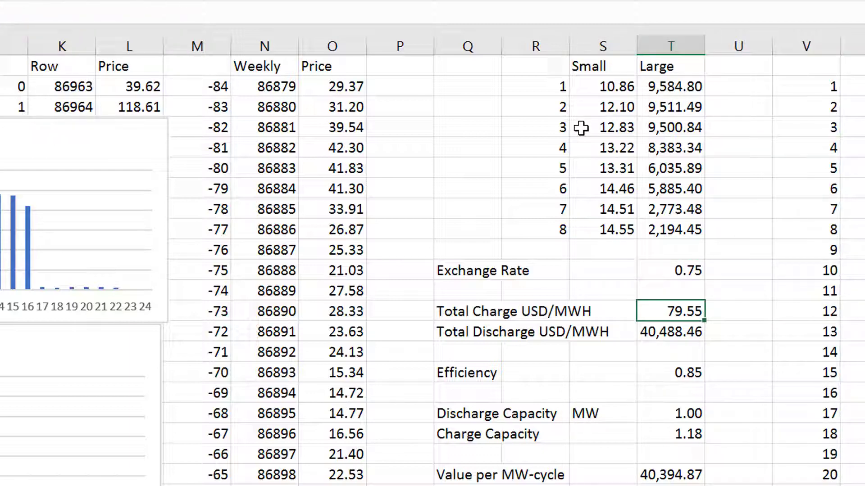
key("F2")
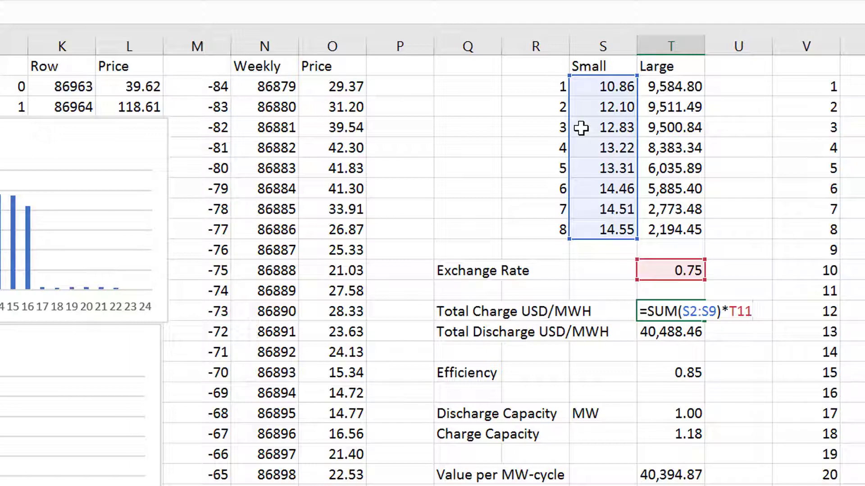
Change the Total Charge label in column Q to "Total Charge USD/MW-cycle".
key("Escape")
key("Left")
key("Left")
key("Left")
key("Left")
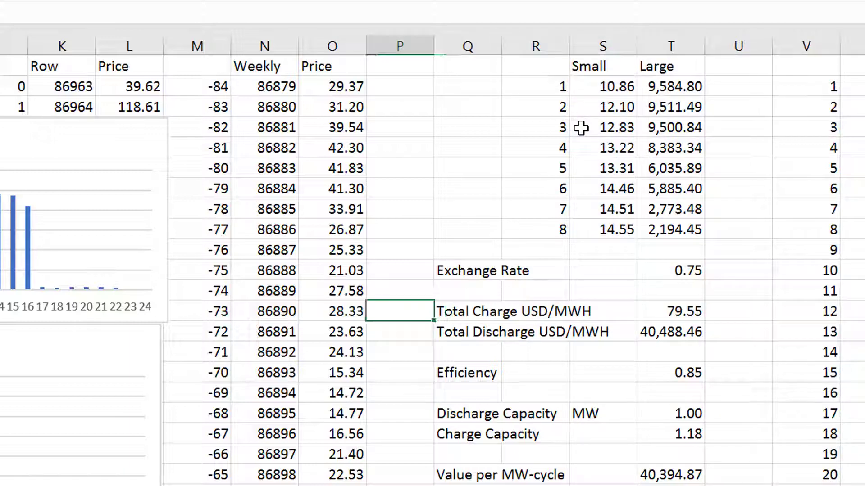
key("Right")
key("F2")
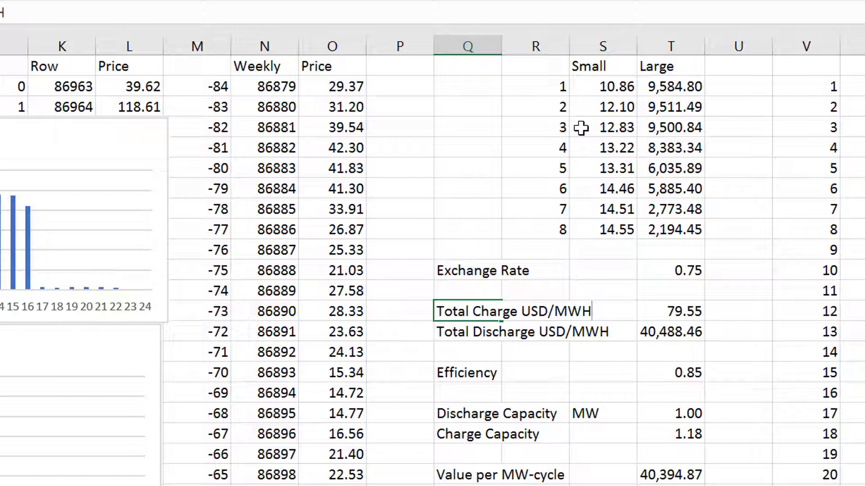
key("BackSpace")
type("-cycle")
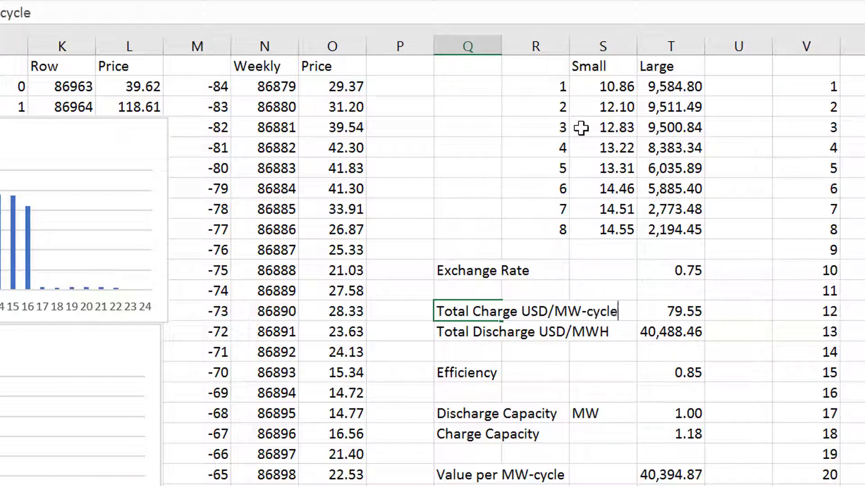
key("Return")
Change the Total Discharge label in column Q to "Total Discharge USD/MW-cycle".
key("F2")
key("BackSpace")
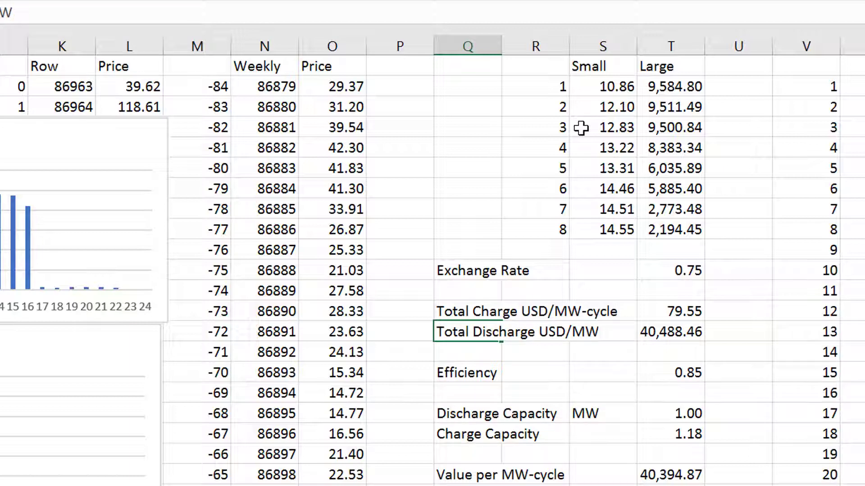
type("-cycle")
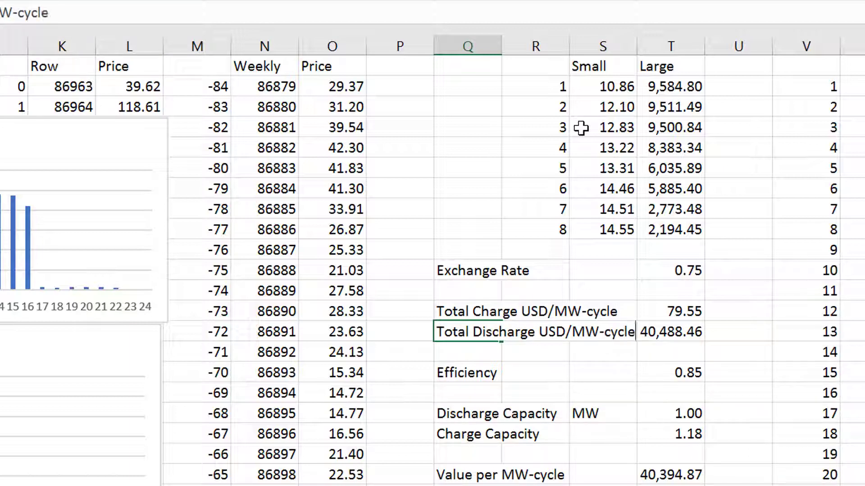
key("Return")
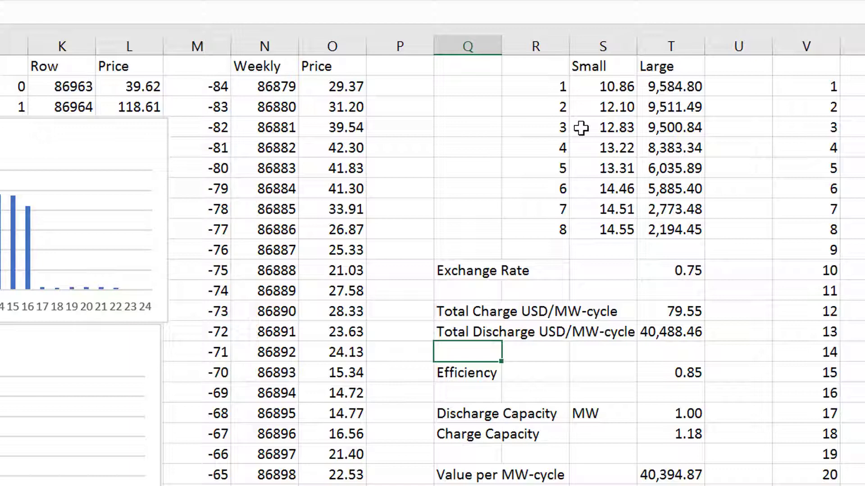
Inspect the Total Discharge formula in column T that sums the Large prices and applies the exchange rate.
key("Up")
key("Up")
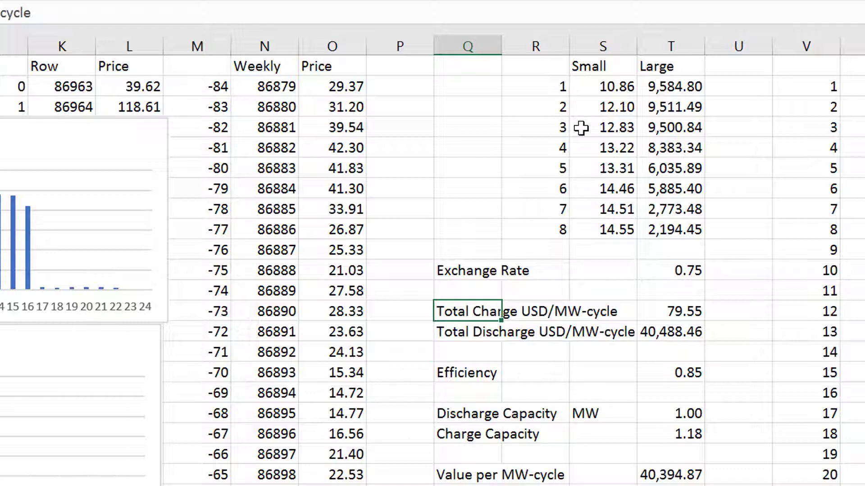
key("Right")
key("Right")
key("Right")
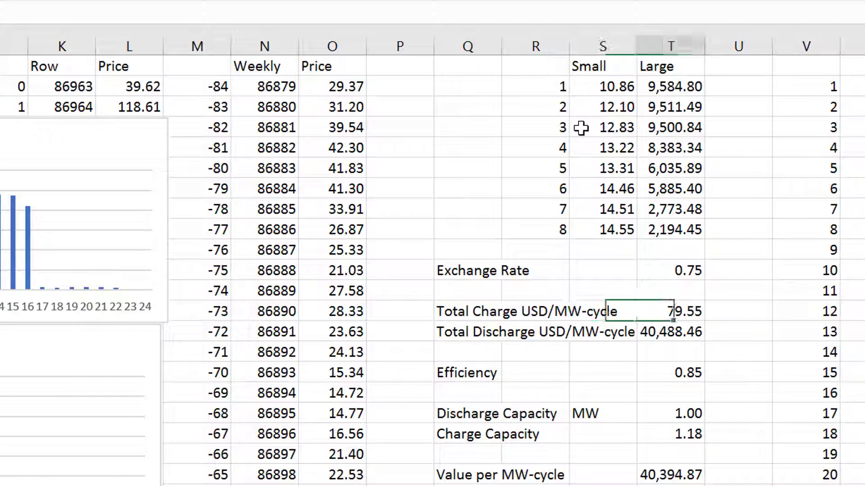
key("Down")
key("F2")
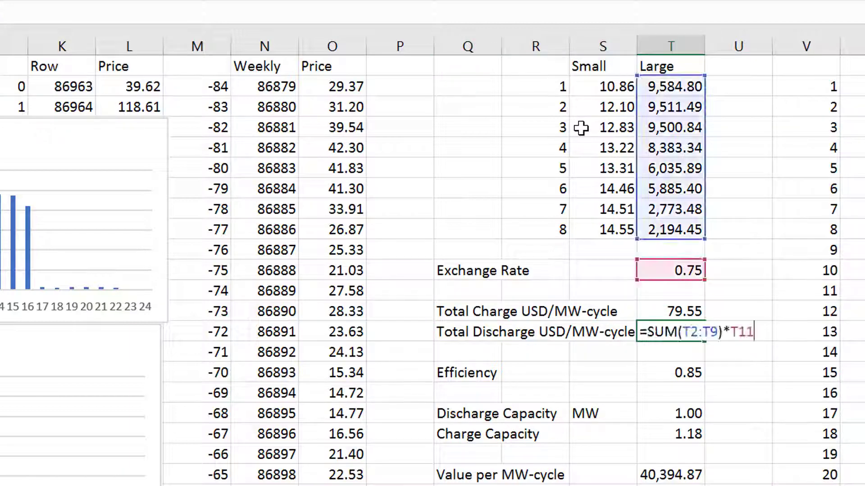
key("Escape")
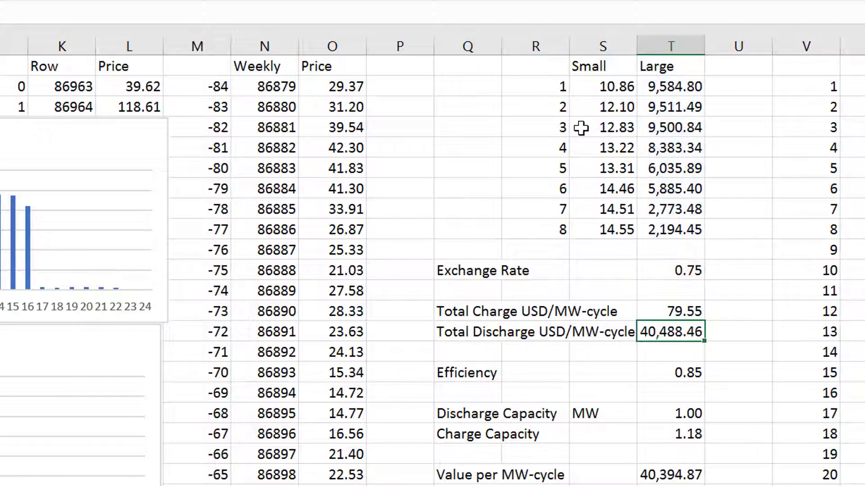
Extend the exchange rate label in column Q to read "Exchange Rate USD/AUD".
key("Up")
key("Up")
key("Up")
key("Left")
key("Left")
key("Left")
key("Left")
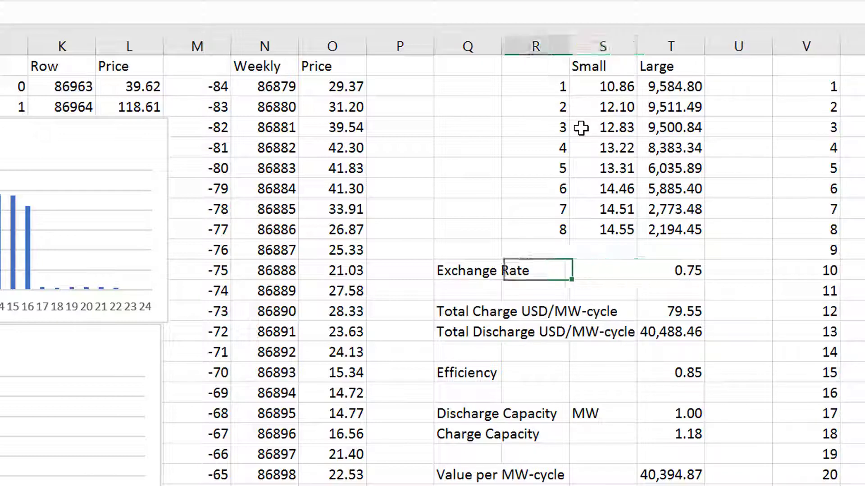
key("Right")
key("F2")
type("US/")
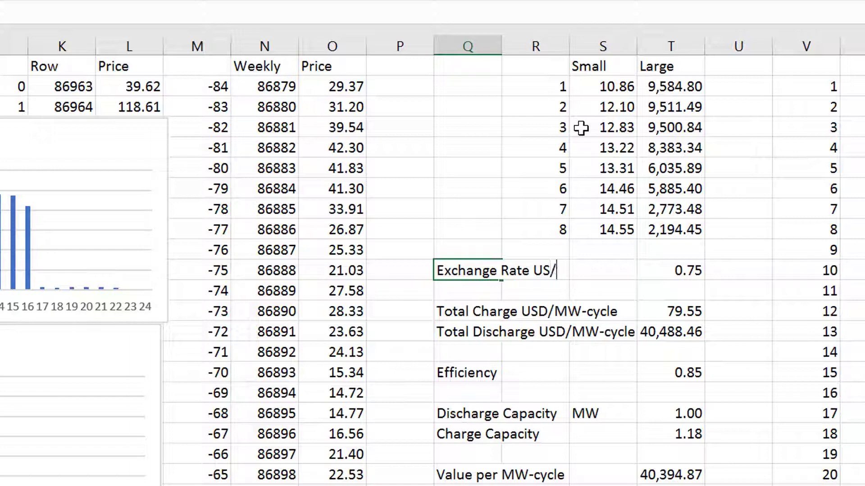
key("BackSpace")
type("D/AUD")
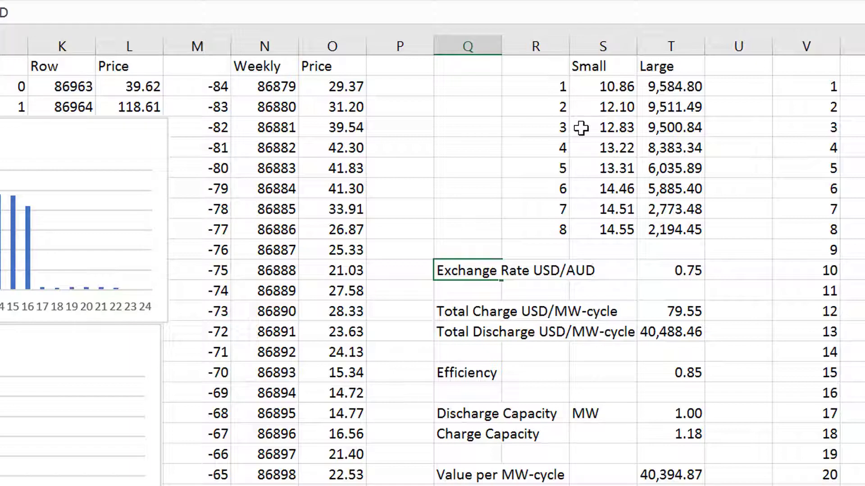
key("Return")
Widen column R slightly to give the Total Discharge label more room before column T.
key("Down")
key("Down")
key("Right")
key("Right")
key("Right")
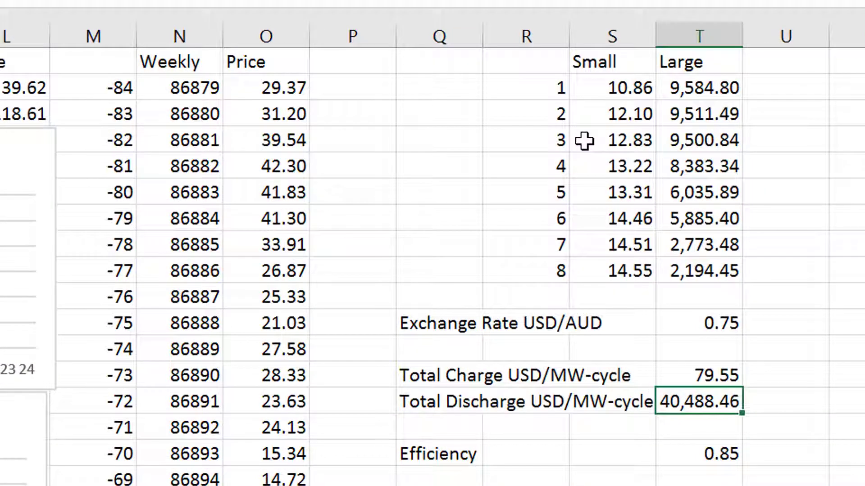
left_click_drag(568, 35, 591, 39)
Compare the Total Charge and Total Discharge values per MW-cycle and check the Efficiency cell in column T.
key("Up")
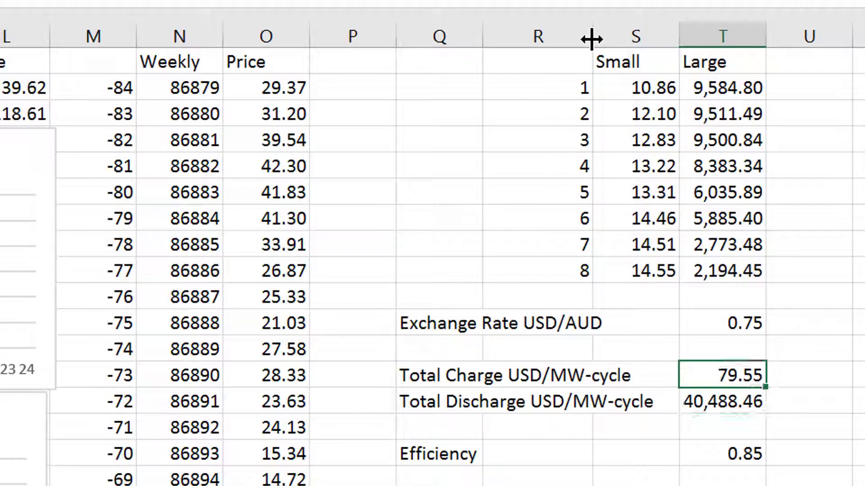
key("Down")
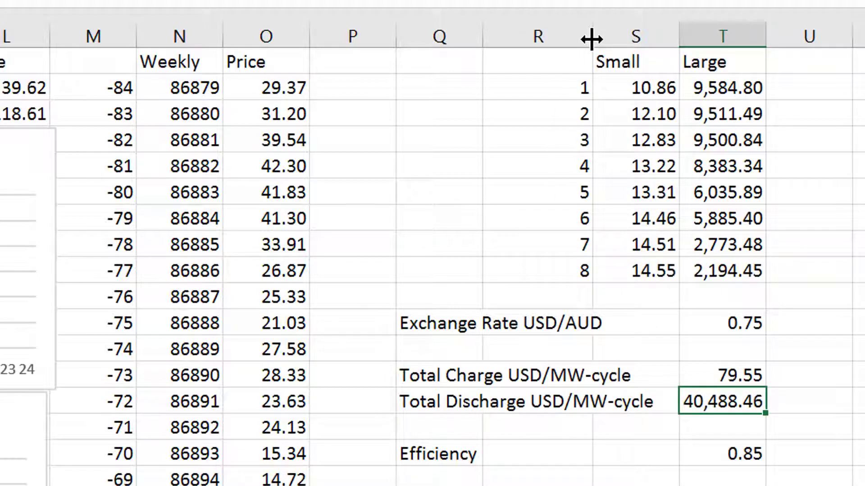
key("Up")
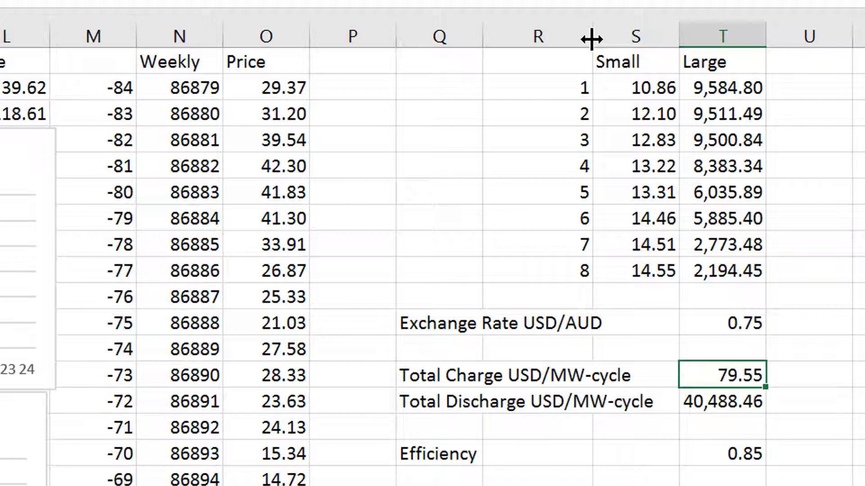
key("F2")
key("Return")
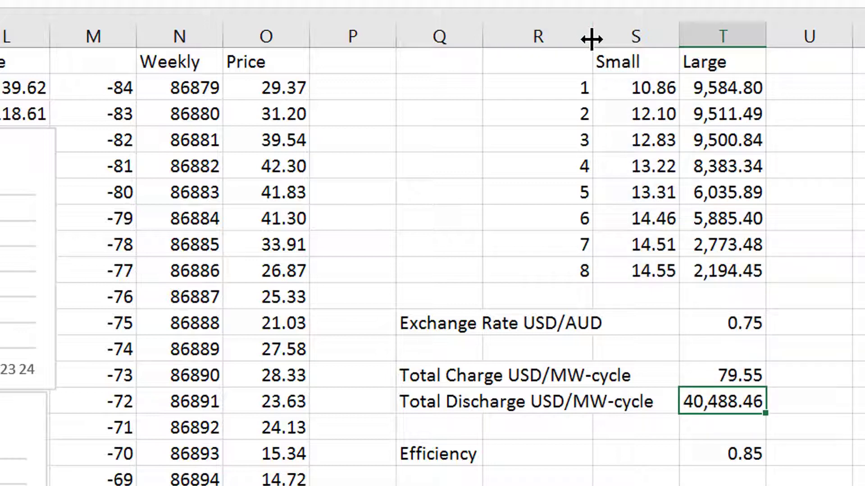
key("Up")
key("Down")
key("Down")
key("Down")
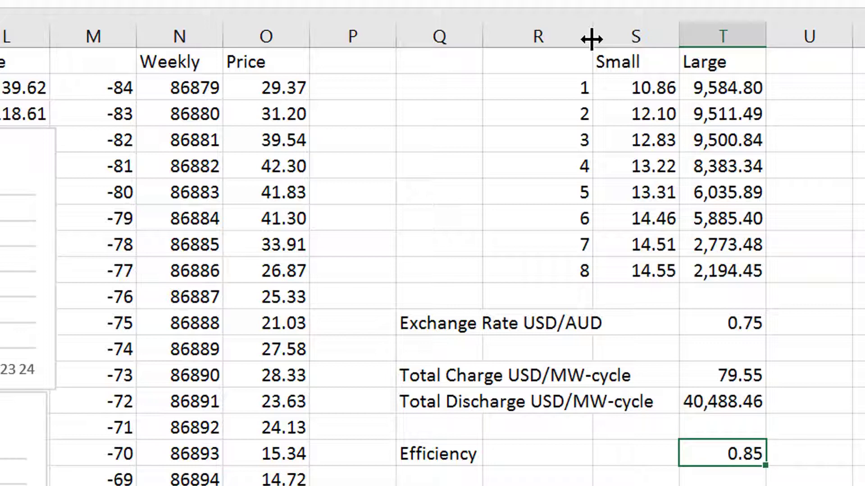
key("Up")
key("Up")
key("Up")
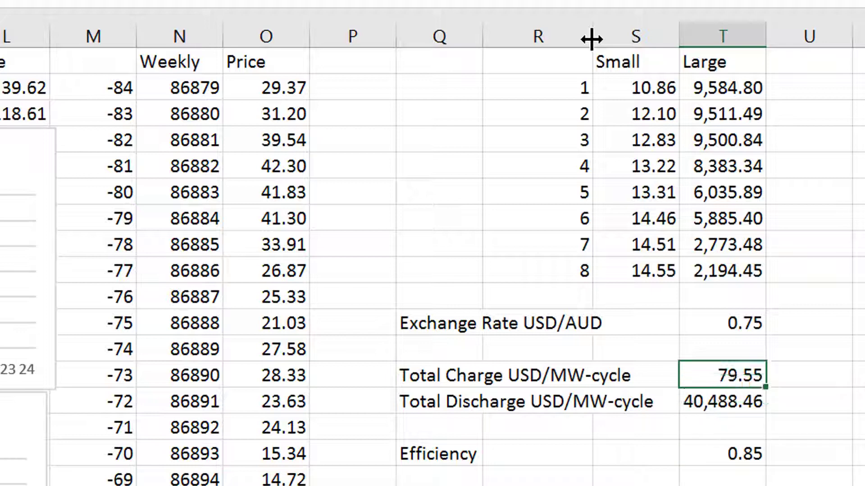
key("Down")
key("Up")
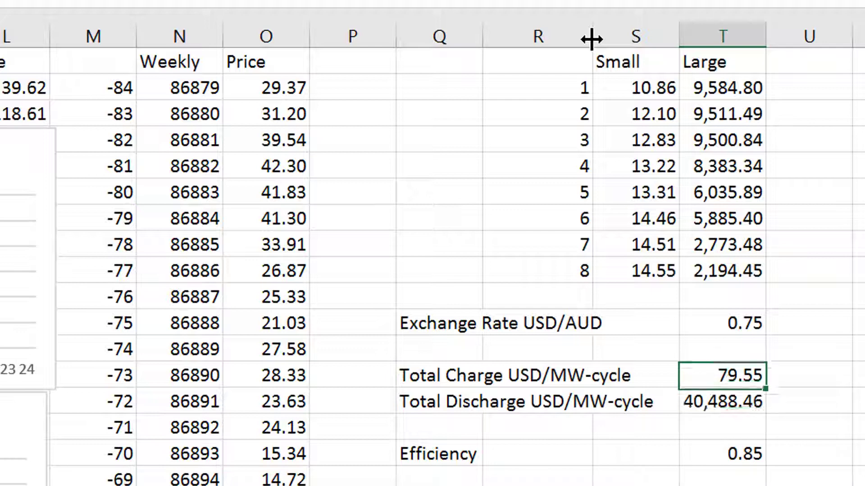
key("Down")
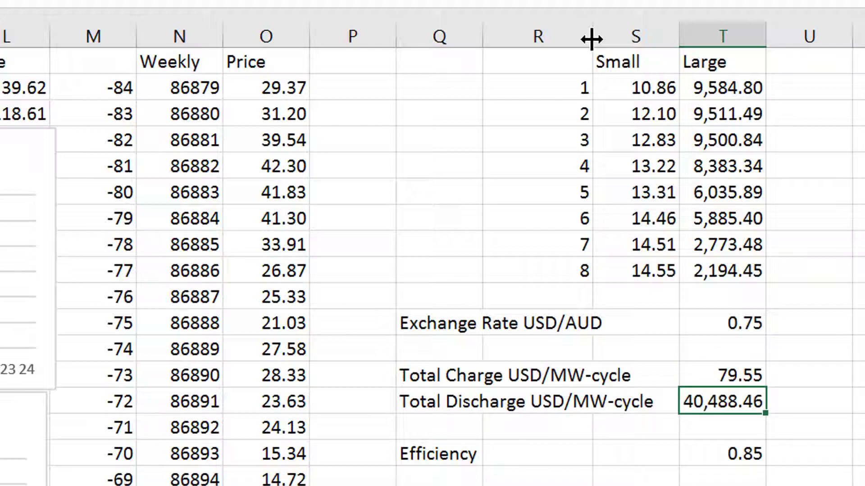
Examine the eight Small prices in column S, starting from rank 1.
key("Up")
key("Up")
key("Up")
key("Up")
key("Up")
key("Up")
key("Up")
key("Up")
key("Up")
key("Up")
key("Up")
key("Up")
key("Up")
key("Down")
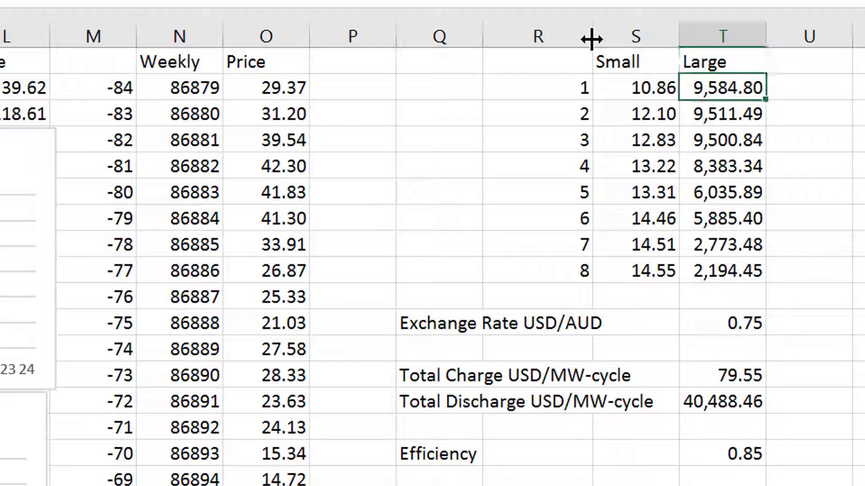
key("Left")
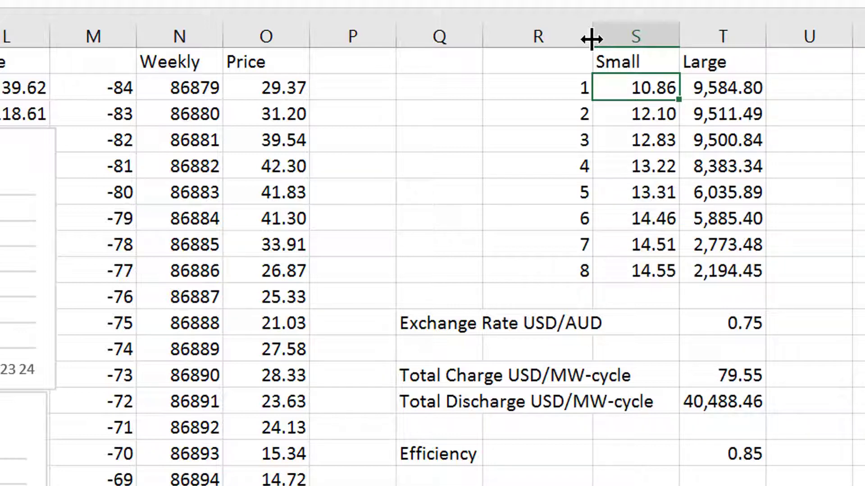
key("Down")
key("Down")
key("Down")
key("Down")
key("Down")
key("Down")
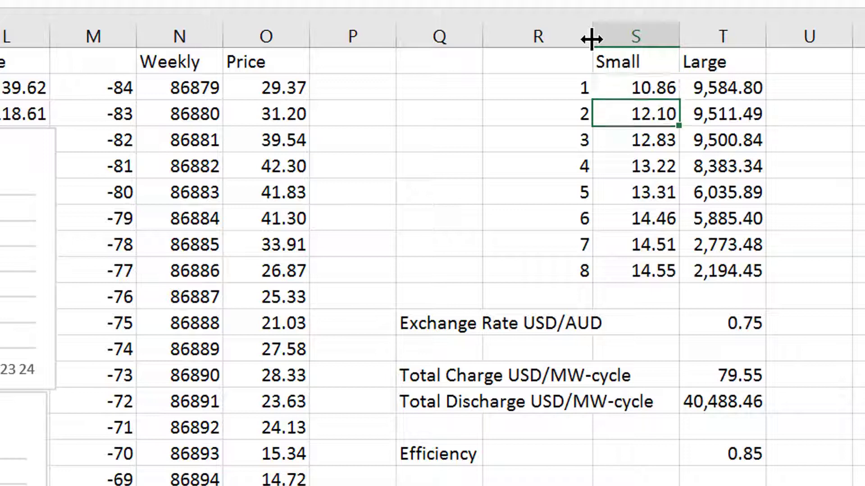
key("Up")
key("Up")
key("Up")
key("Up")
key("Up")
key("Up")
key("Up")
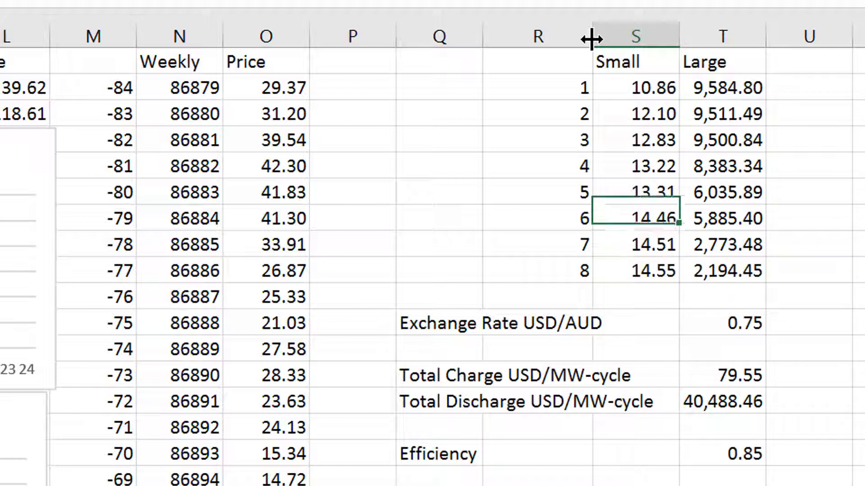
key("Down")
Examine the eight Large prices in column T from rank 1 down to rank 8.
key("Right")
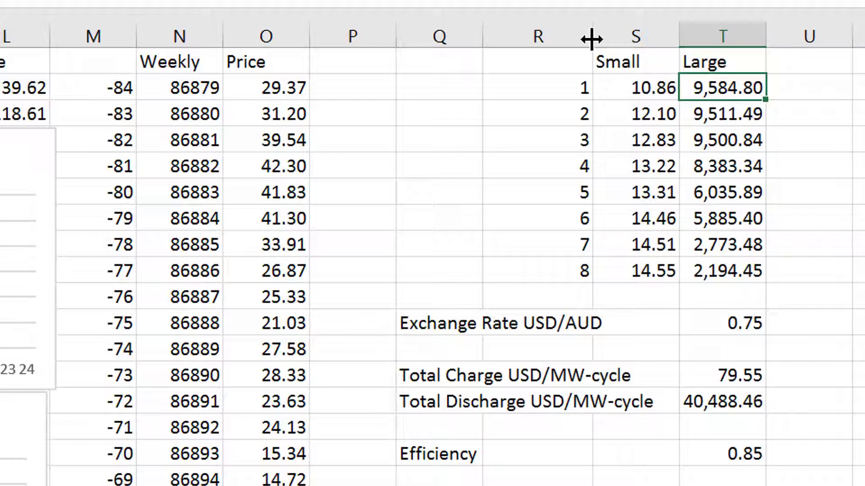
key("Down")
key("Down")
key("Down")
key("Down")
key("Down")
key("Down")
key("Down")
key("Down")
key("Up")
key("Up")
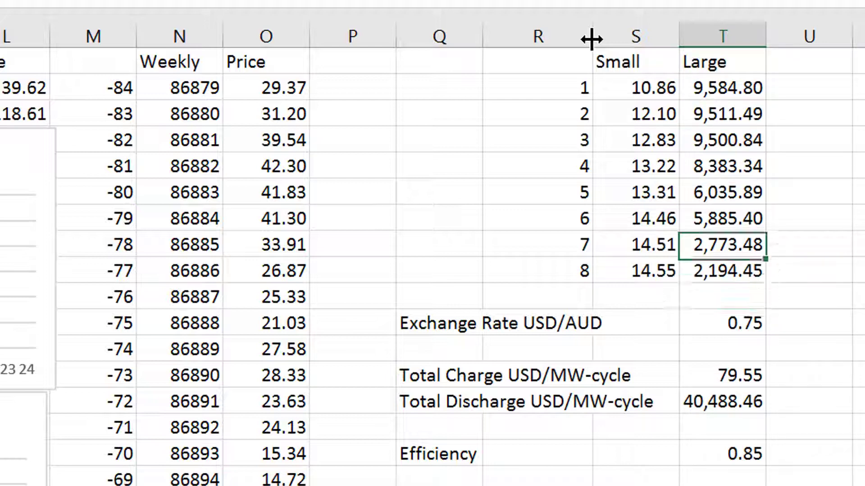
key("Up")
key("Up")
key("Up")
key("Up")
key("Up")
key("Up")
key("Left")
key("Right")
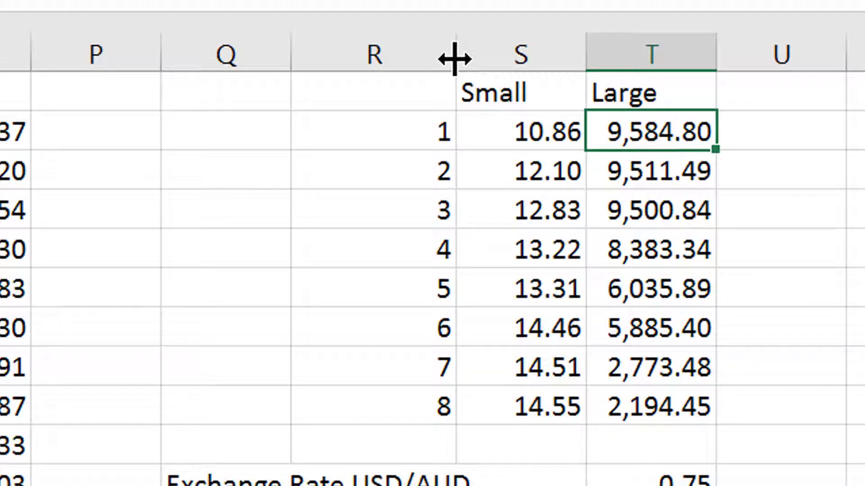
Compare the Small and Large prices across the ranks, ending at the rank 8 Large price.
key("Left")
key("Down")
key("Down")
key("Down")
key("Down")
key("Right")
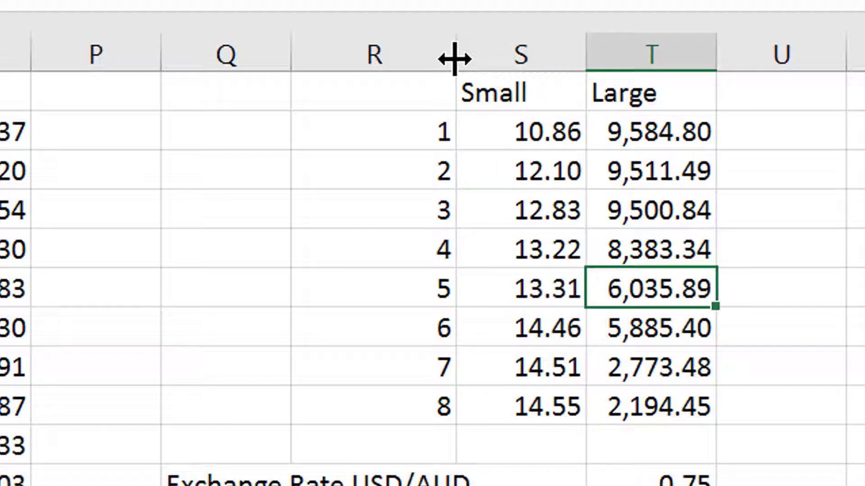
key("Up")
key("Up")
key("Up")
key("Up")
key("Down")
key("Down")
key("Down")
key("Down")
key("Down")
key("Down")
key("Down")
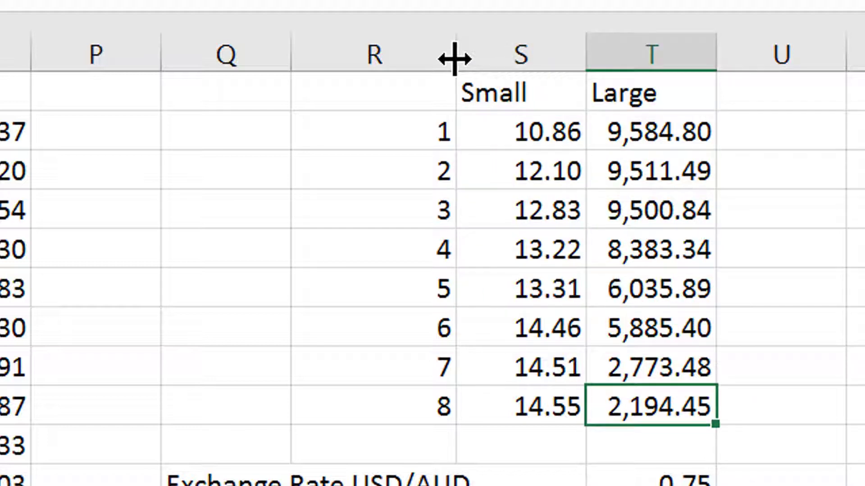
Compare the rank 1 Small price in S2 with the rank 1 Large price in T2.
key("Up")
key("Up")
key("Up")
key("Up")
key("Up")
key("Left")
key("Up")
key("Up")
key("Left")
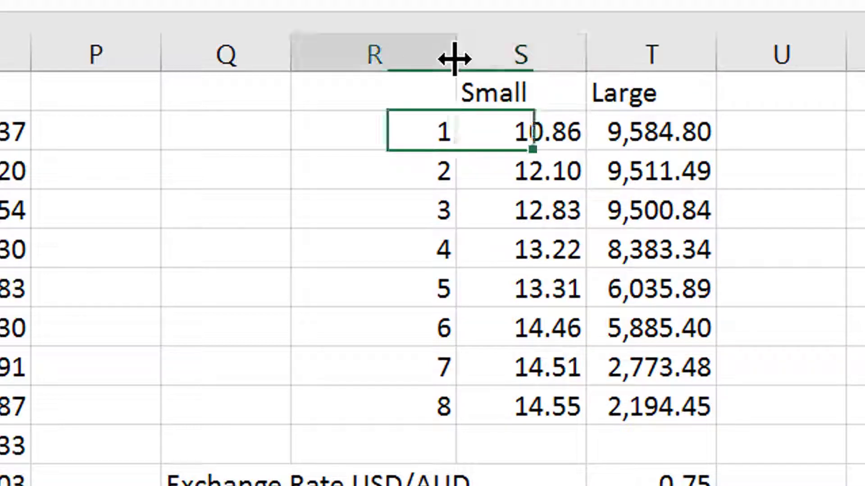
key("Right")
key("Left")
key("Right")
key("Right")
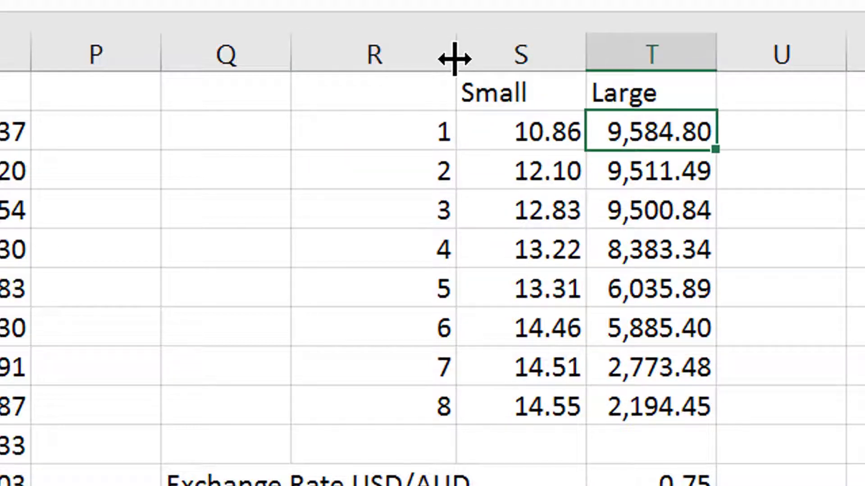
key("Left")
key("Left")
key("Right")
key("Right")
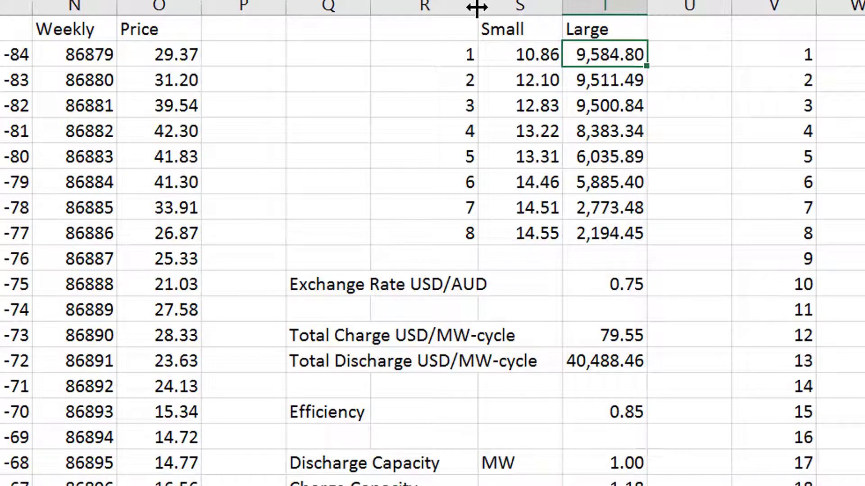
key("Left")
key("Left")
key("Right")
key("Right")
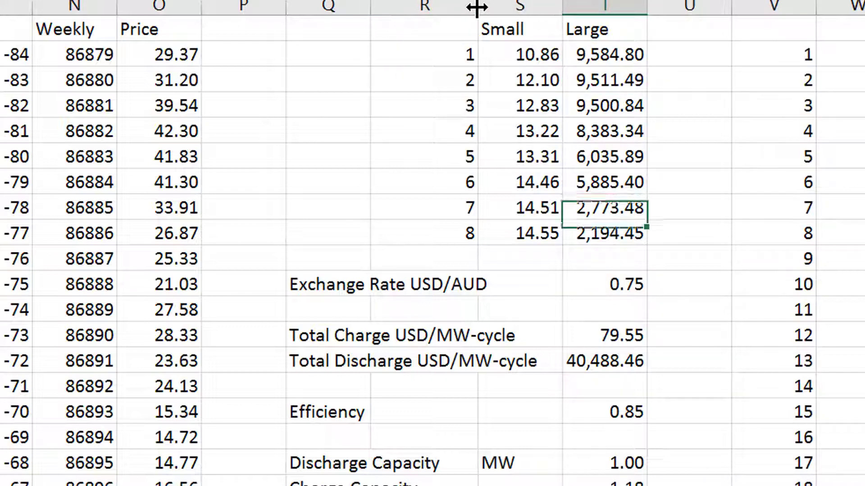
Review the battery model in column T from the Large prices down to the Value, Cost per kW and Carrying Charge rows.
key("Down")
key("Down")
key("Down")
key("Down")
key("Down")
key("Down")
key("Down")
key("Down")
key("Down")
key("Down")
key("Down")
key("Down")
key("Down")
key("Down")
key("Down")
key("Down")
key("Down")
key("Down")
key("Down")
key("Down")
key("Down")
key("Down")
key("Down")
key("Down")
key("Down")
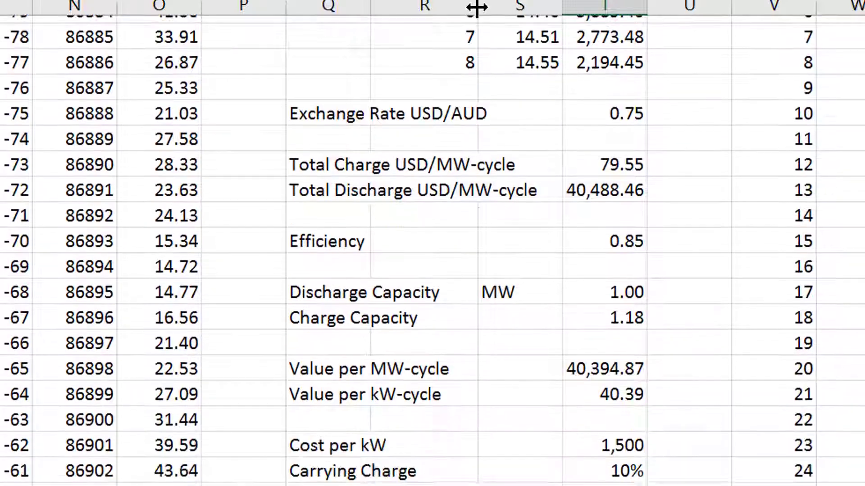
Trace the calculation in column T from Value per MW-cycle back up to the rank 1 Large price.
key("Up")
key("Up")
key("Up")
key("Up")
key("Up")
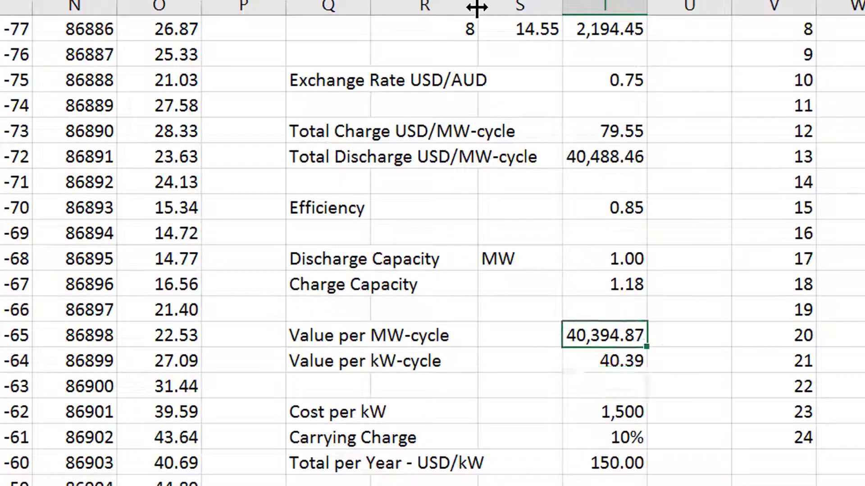
key("Up")
key("Up")
key("Up")
key("Up")
key("Up")
key("Up")
key("Up")
key("Up")
key("Up")
key("Up")
key("Up")
key("Up")
key("Up")
key("Up")
key("Up")
key("Up")
key("Up")
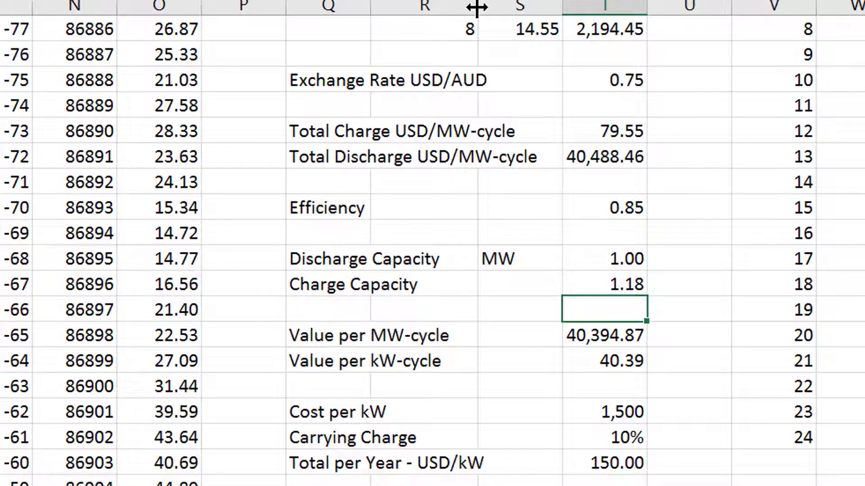
key("Up")
key("Up")
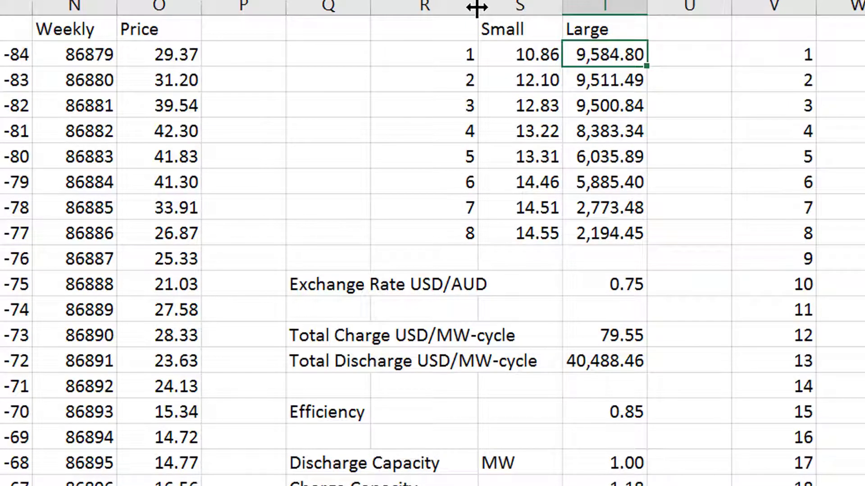
Review the exchange rate, charge and discharge totals, efficiency and capacities leading to the Cost per kW row.
key("Down")
key("Down")
key("Down")
key("Down")
key("Down")
key("Down")
key("Down")
key("Down")
key("Down")
key("Down")
key("Down")
key("Down")
key("Down")
key("Down")
key("Down")
key("Down")
key("Down")
key("Down")
key("Down")
key("Down")
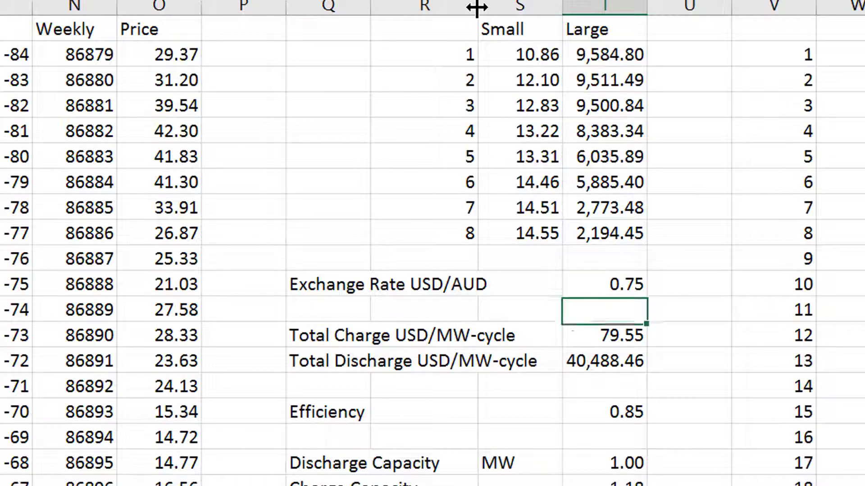
Inspect the formulas behind Value per MW-cycle and Value per kW-cycle in column T without changing them.
key("Up")
key("Up")
key("Up")
key("Up")
key("Up")
key("Up")
key("Up")
key("Up")
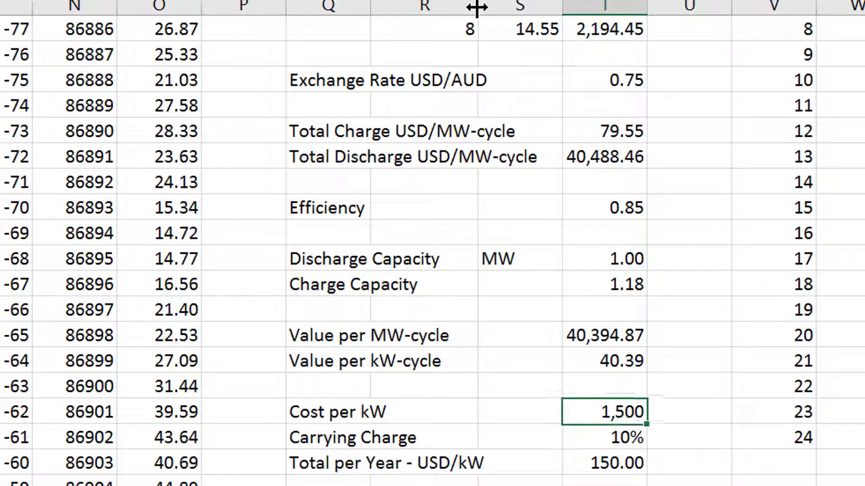
key("Up")
key("Down")
key("Down")
key("Down")
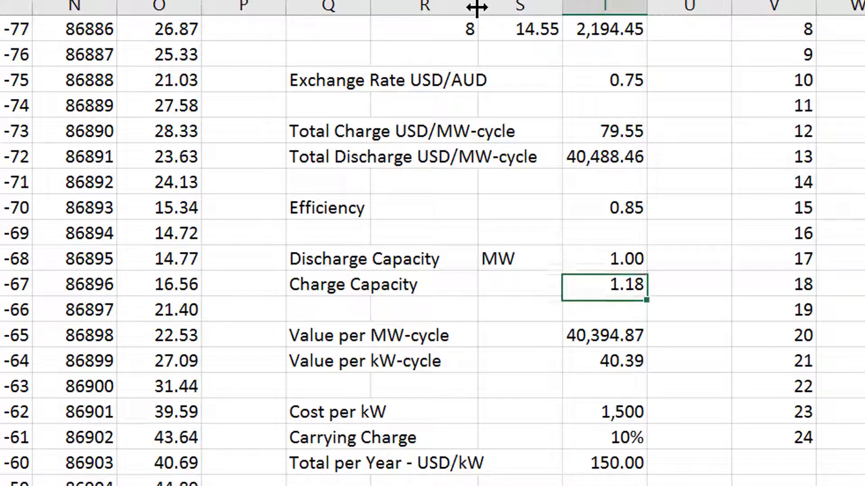
key("F2")
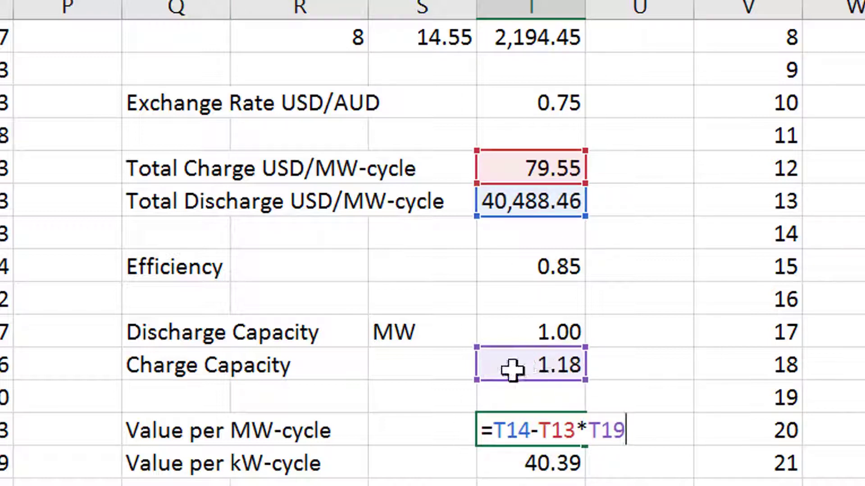
key("Return")
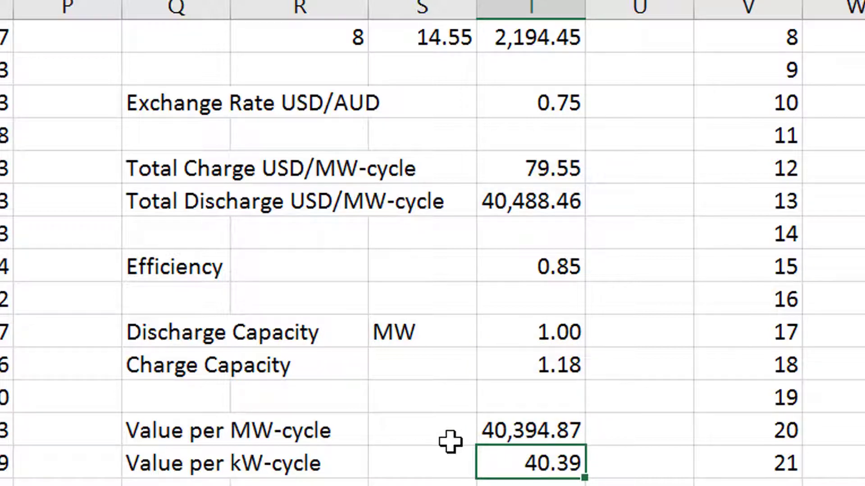
key("F2")
key("Escape")
Extend the Cost per kW label in column Q to read "Cost per kW - USD/kW".
key("Left")
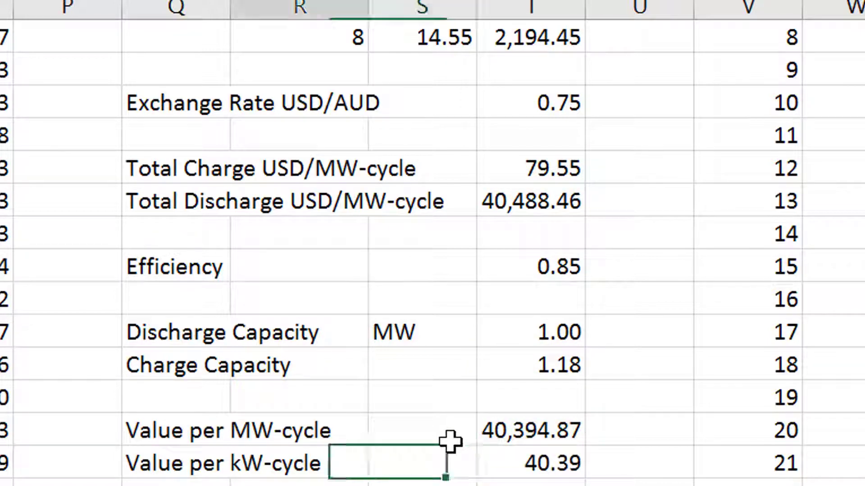
key("Left")
key("Left")
key("Right")
key("Right")
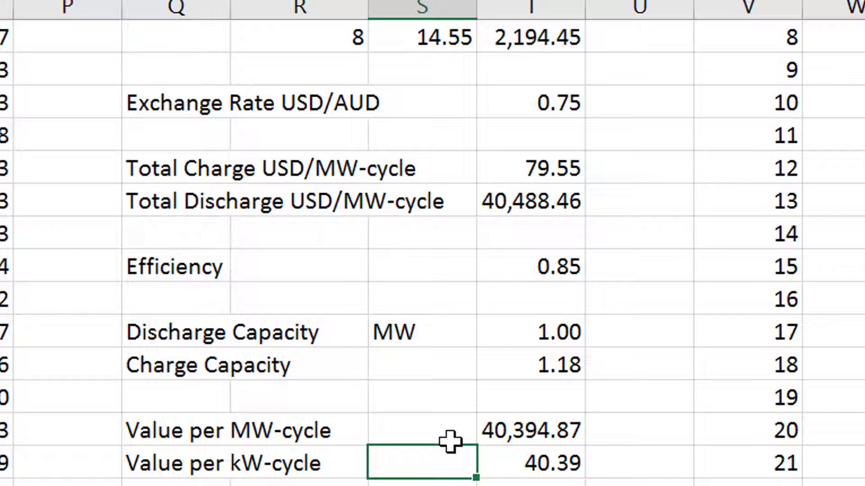
key("Down")
key("Left")
key("Left")
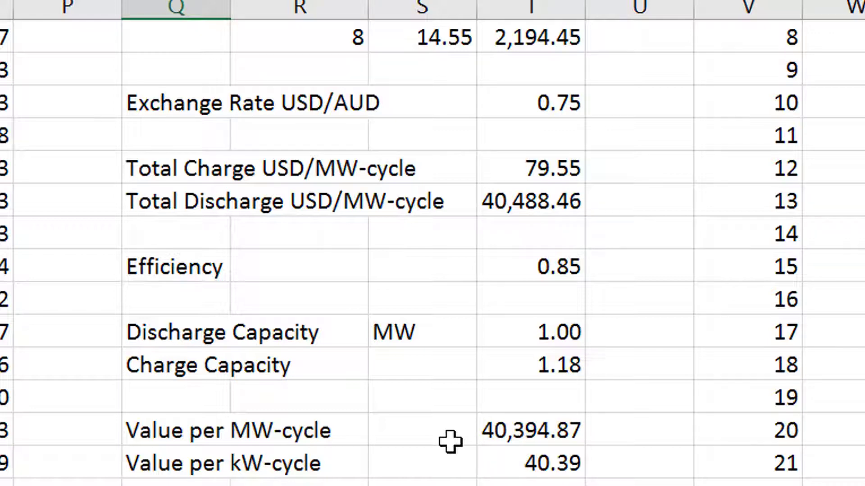
key("Right")
key("Right")
key("Right")
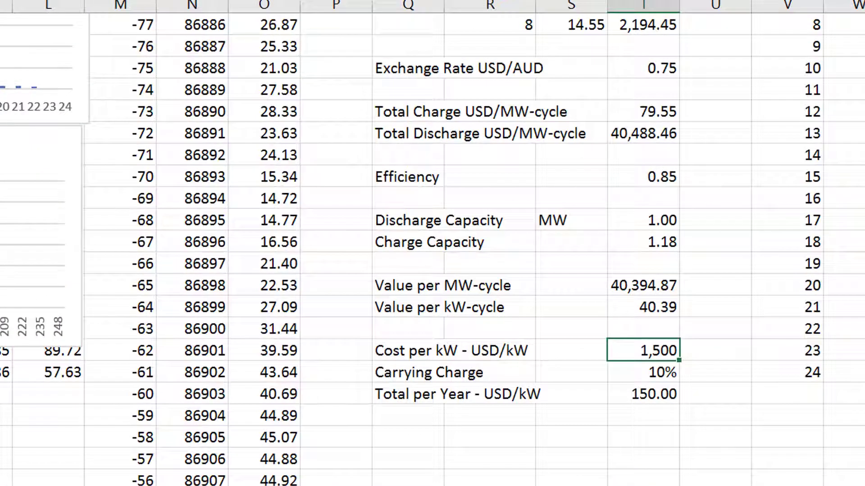
Check the battery cost charts in Power BI Desktop, and return to the New South Wales Hourly workbook in Excel.
mouse_move(516, 473)
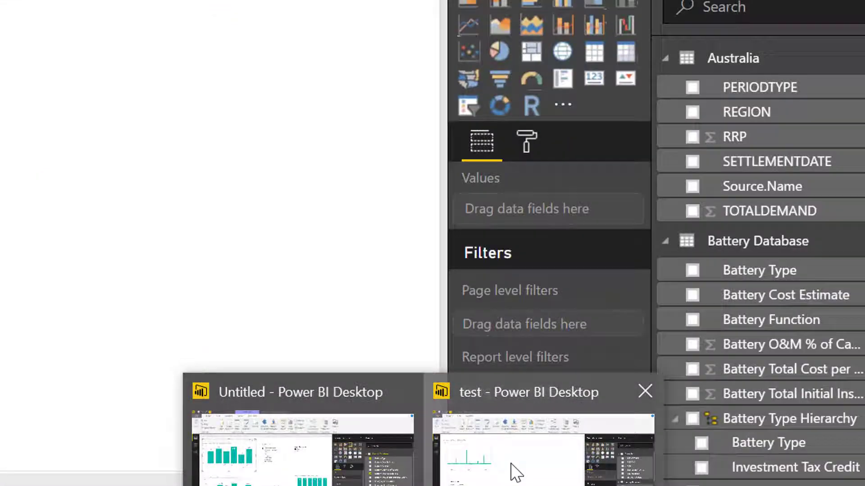
left_click(512, 470)
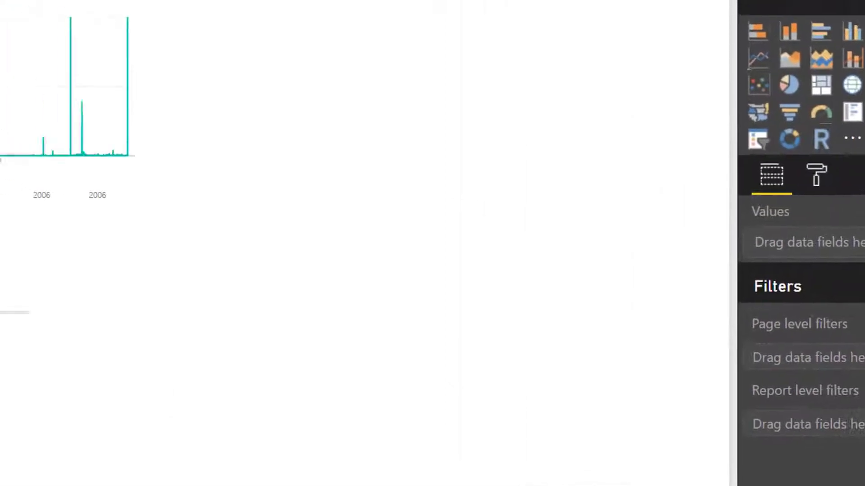
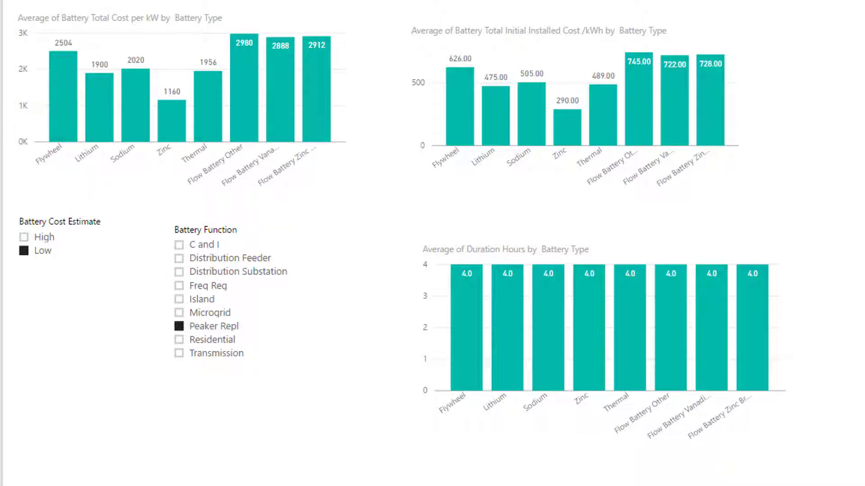
mouse_move(680, 485)
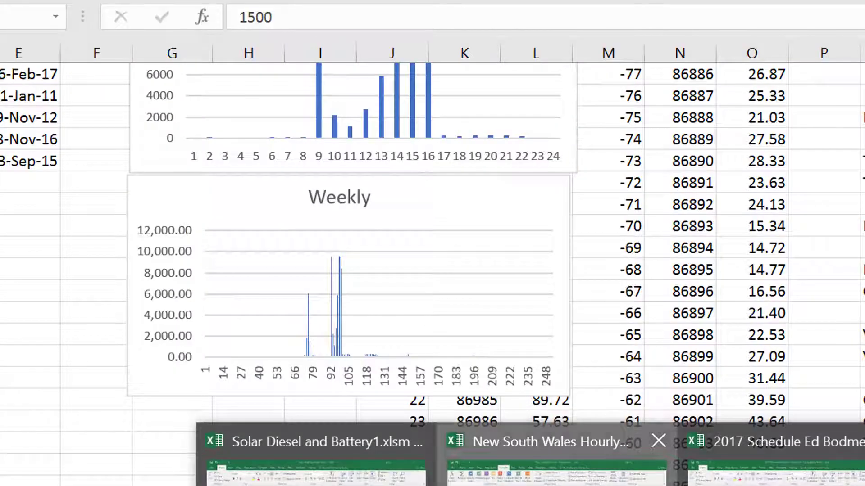
left_click(557, 473)
Set the Carrying Charge in column T to 5%.
left_click(837, 325)
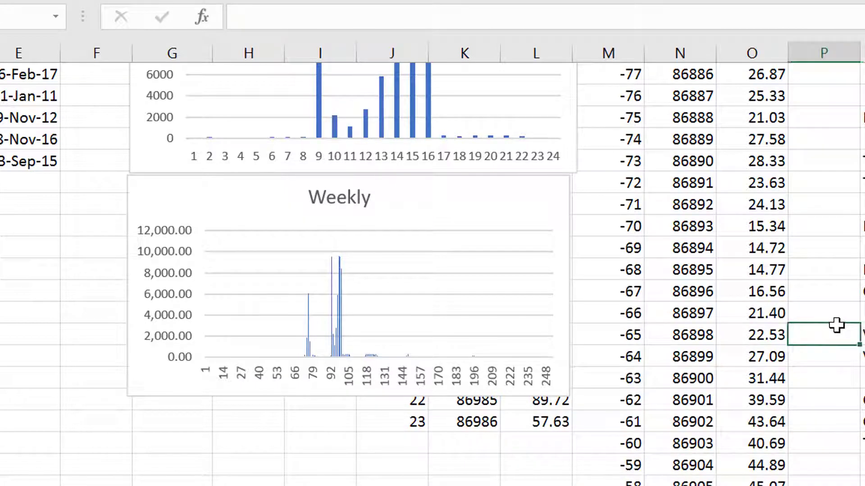
key("Down")
key("Down")
key("Down")
key("Right")
key("Right")
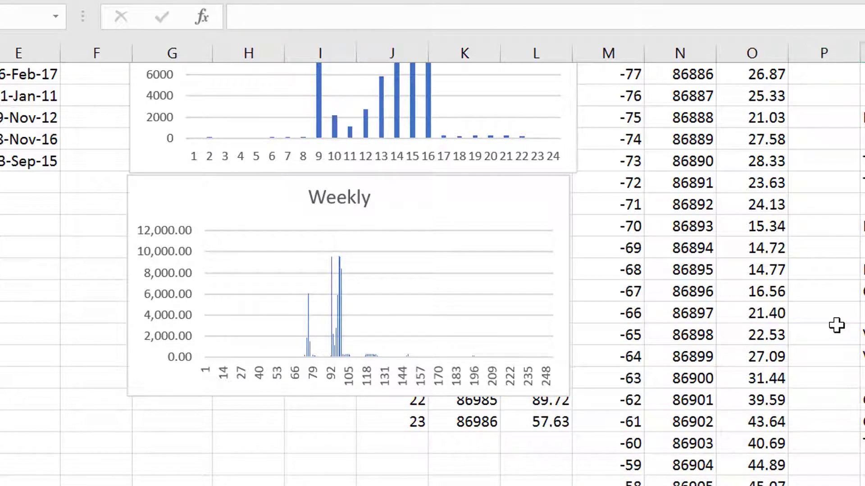
key("Right")
key("Down")
key("Return")
key("Down")
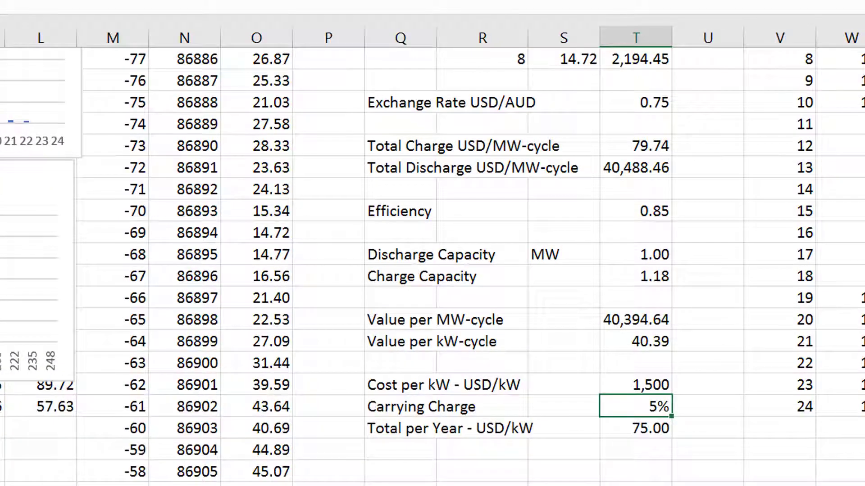
Compare the Value per kW-cycle with the Total per Year - USD/kW cost.
key("Down")
key("Up")
key("Up")
key("Up")
key("Up")
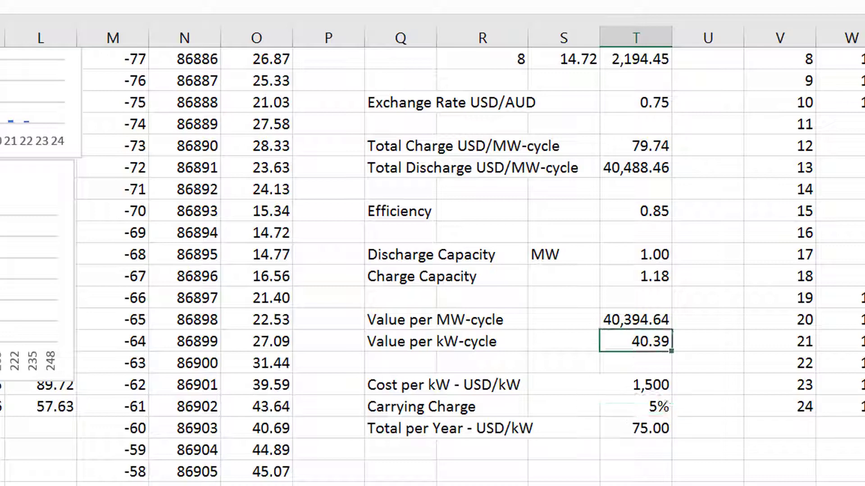
key("Left")
key("Left")
key("Left")
key("Right")
key("Right")
key("Right")
key("Down")
key("Down")
key("Down")
key("Down")
key("Down")
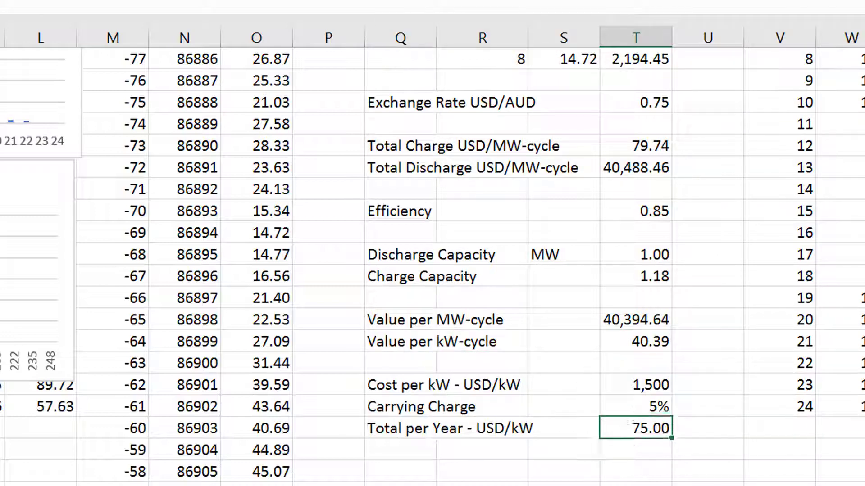
Recheck the Value per kW-cycle against the annual total, Carrying Charge and Cost per kW behind it.
key("Up")
key("Up")
key("Up")
key("Up")
key("Up")
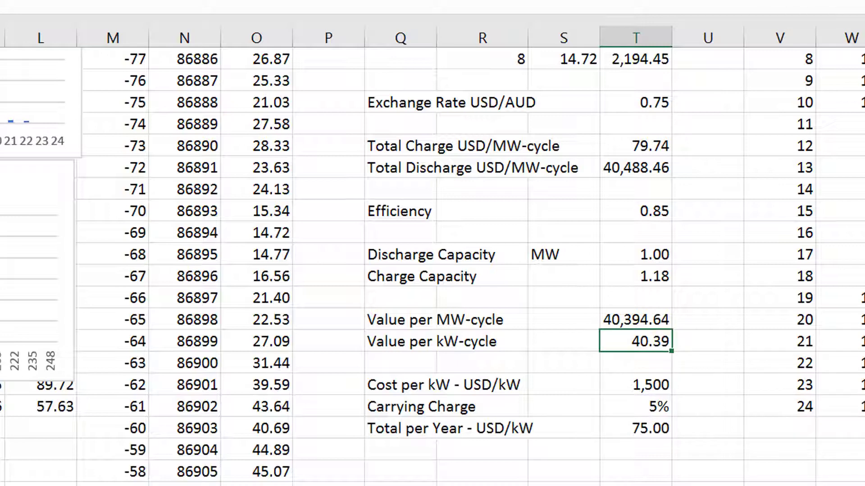
key("Down")
key("Down")
key("Down")
key("Down")
key("Down")
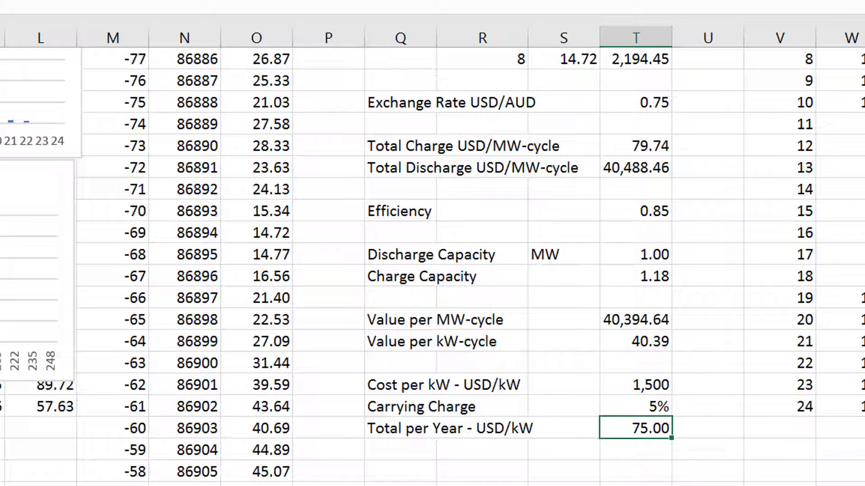
key("Up")
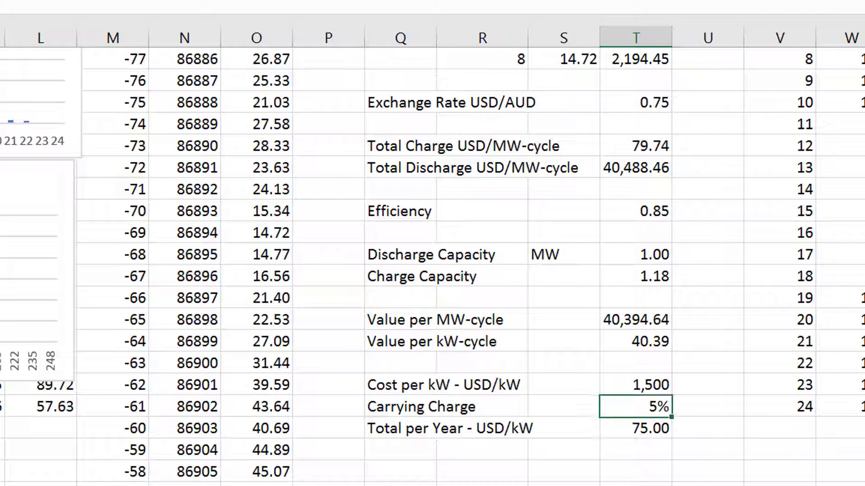
key("Down")
key("Up")
key("Up")
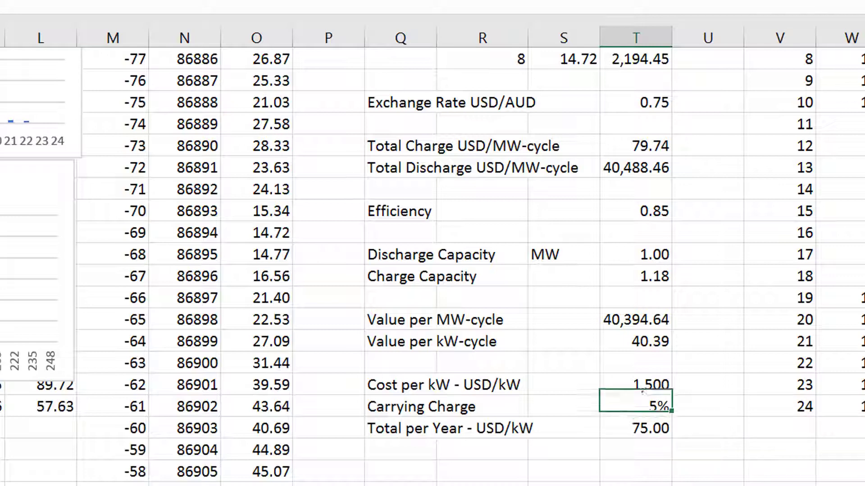
key("Up")
key("Up")
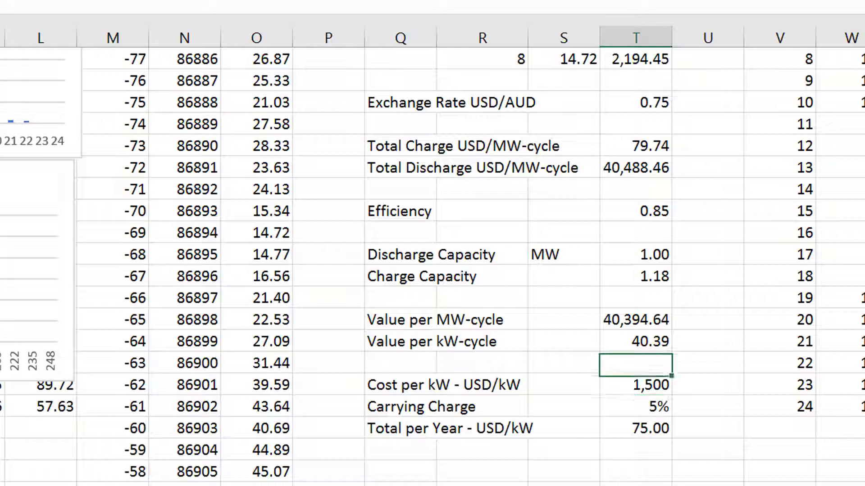
Link the analysis date in G2 to the rank 2 price spike date in E3 and recalculate the sheet.
key("Up")
key("Up")
key("Up")
key("Up")
key("Up")
key("Up")
key("Up")
key("Up")
key("Up")
key("Up")
key("Up")
key("Up")
key("Up")
key("Up")
key("Up")
key("Up")
key("Up")
key("Up")
key("Up")
key("Up")
key("Left")
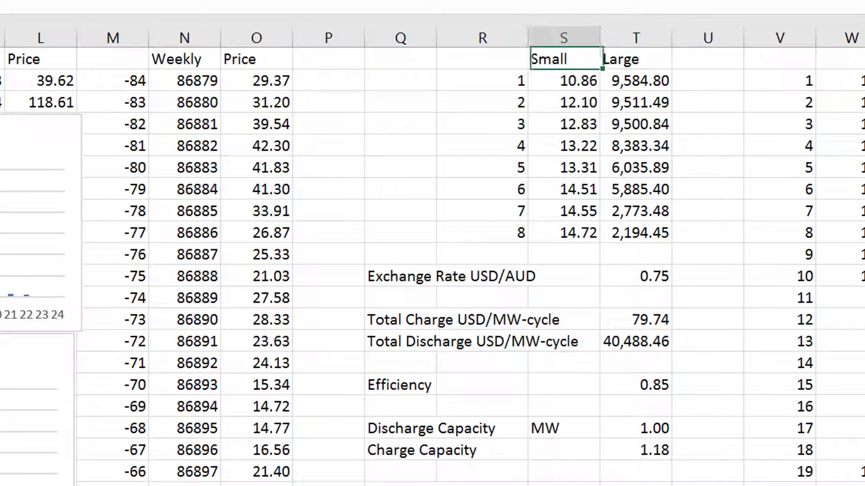
key("Left")
key("Left")
key("Left")
key("Left")
key("Left")
key("Left")
key("Left")
key("Left")
key("Left")
key("Left")
key("Left")
key("Left")
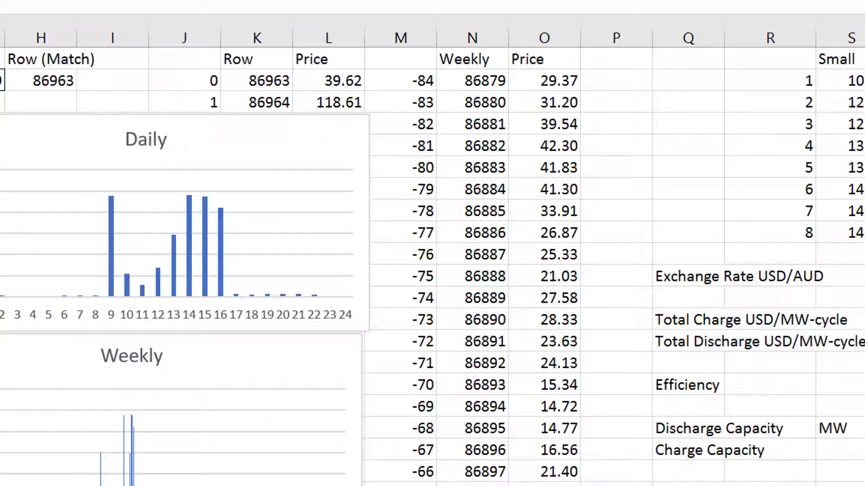
type("=")
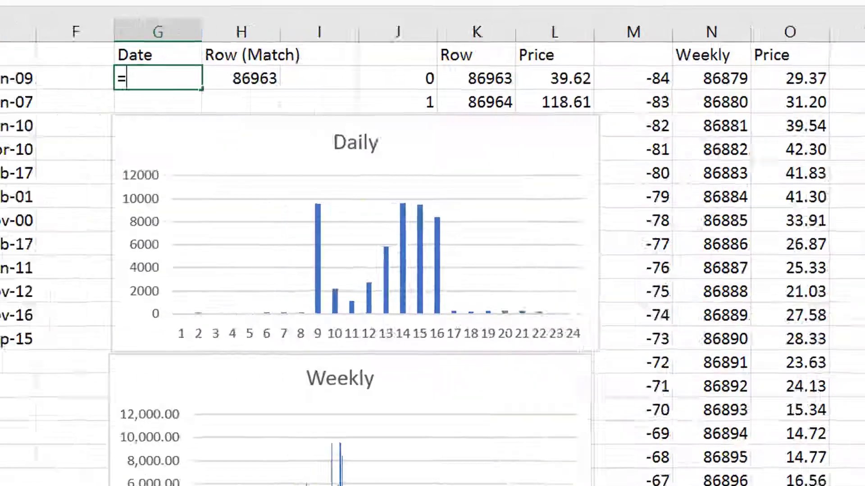
key("Left")
key("Left")
key("Down")
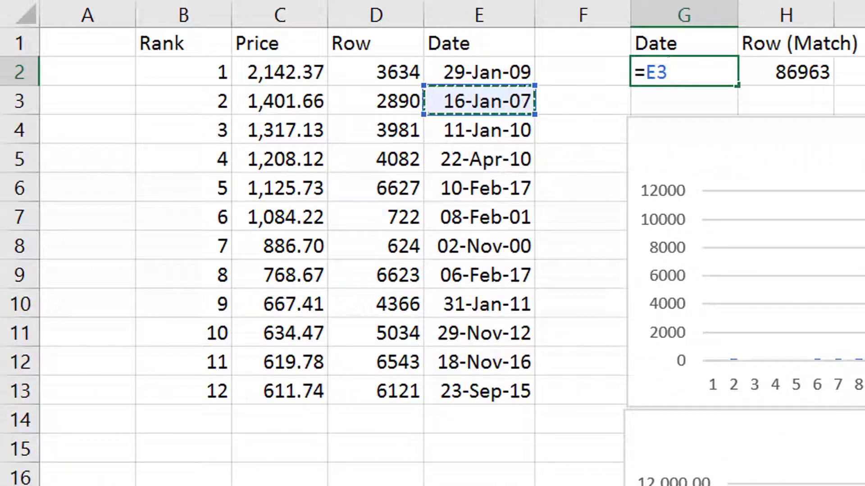
key("Return")
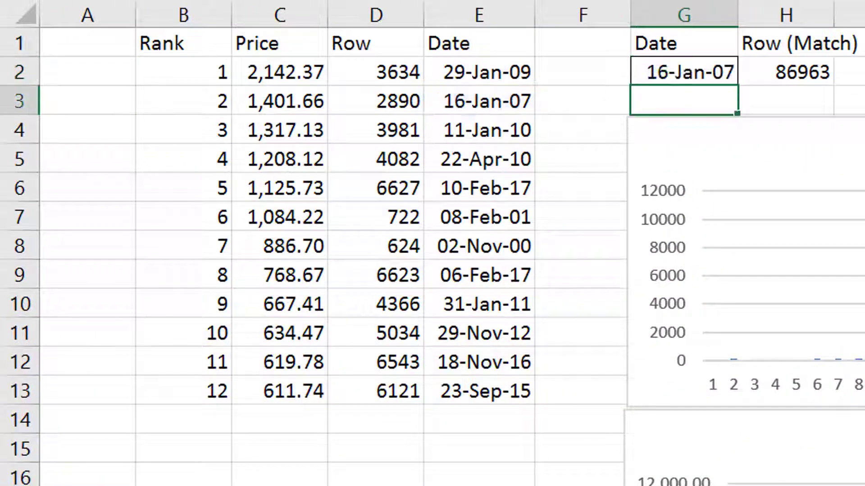
key("Up")
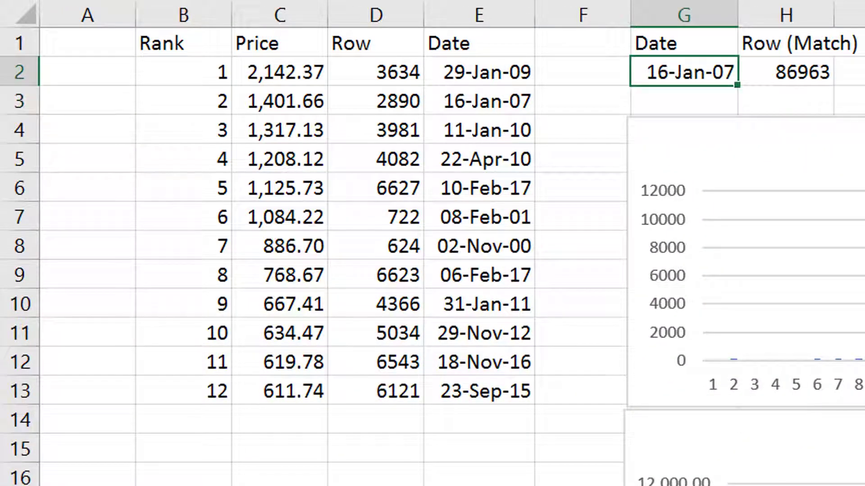
Review the Daily chart for 16-Jan-07 and compare its Value per kW-cycle with the Total per Year - USD/kW.
key("Right")
key("Right")
key("Right")
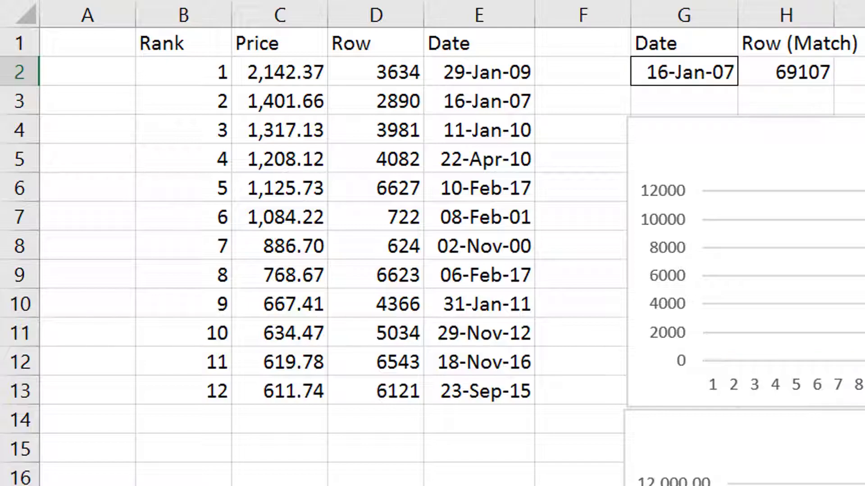
scroll(450, 243, "right", 3)
key("Down")
key("Down")
key("Down")
key("Down")
key("Down")
key("Down")
key("Down")
key("Down")
key("Down")
key("Down")
key("Down")
key("Down")
key("Down")
key("Down")
key("Down")
key("Down")
key("Down")
key("Down")
key("Down")
key("Down")
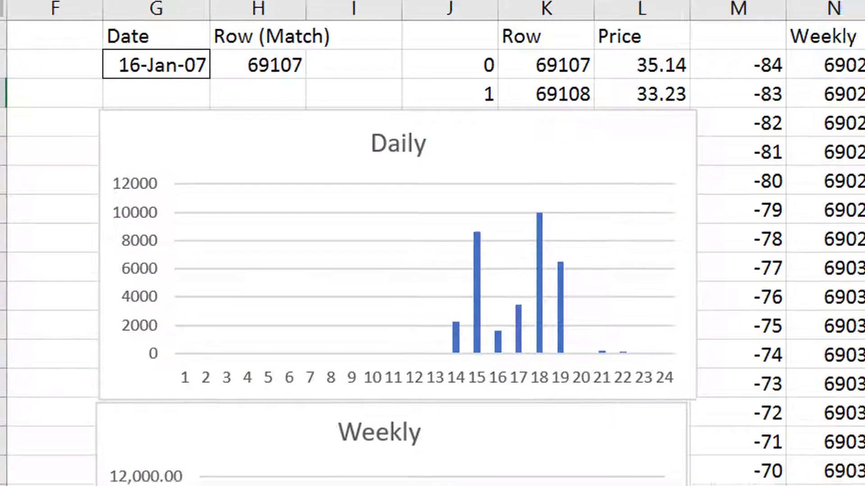
key("Up")
key("Up")
key("Up")
key("Up")
key("Up")
key("Up")
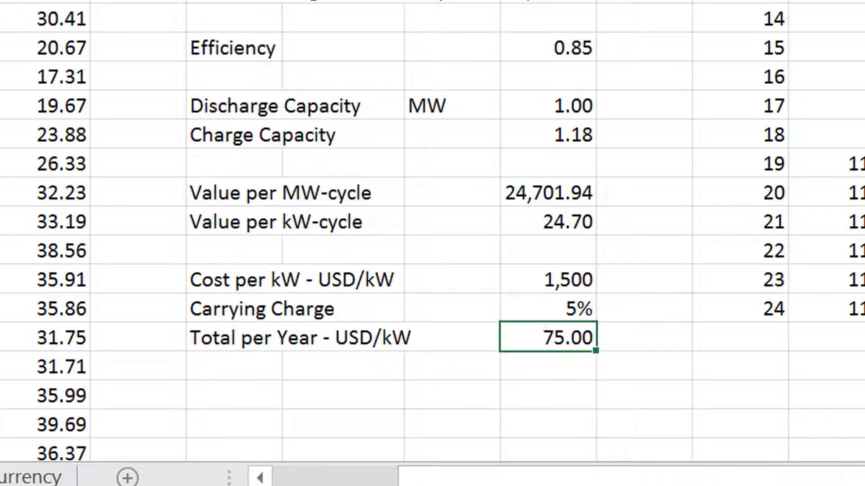
key("Up")
key("Up")
key("Up")
key("Up")
key("Up")
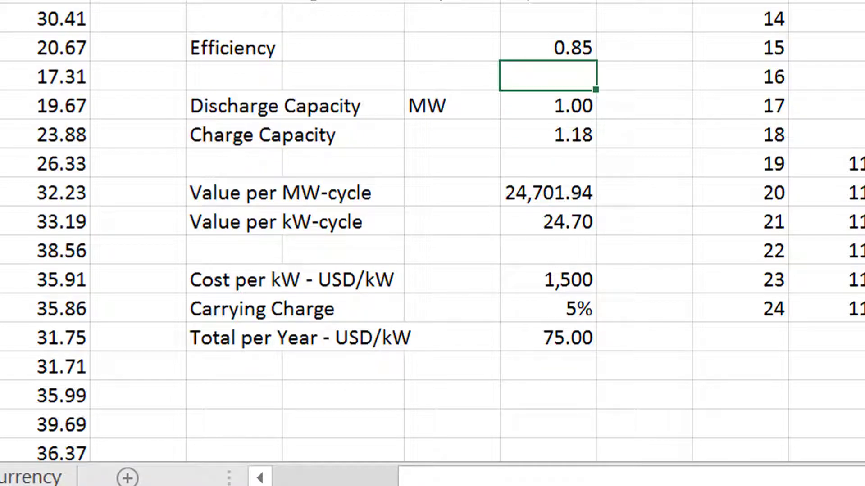
Link the analysis date in G2 to the rank 12 price spike date in E13 and recalculate the workbook.
key("Up")
key("Up")
key("Up")
key("Up")
key("Up")
key("Up")
key("Up")
key("Up")
key("Up")
key("Up")
key("Up")
key("Up")
key("Up")
key("Up")
key("Up")
key("Up")
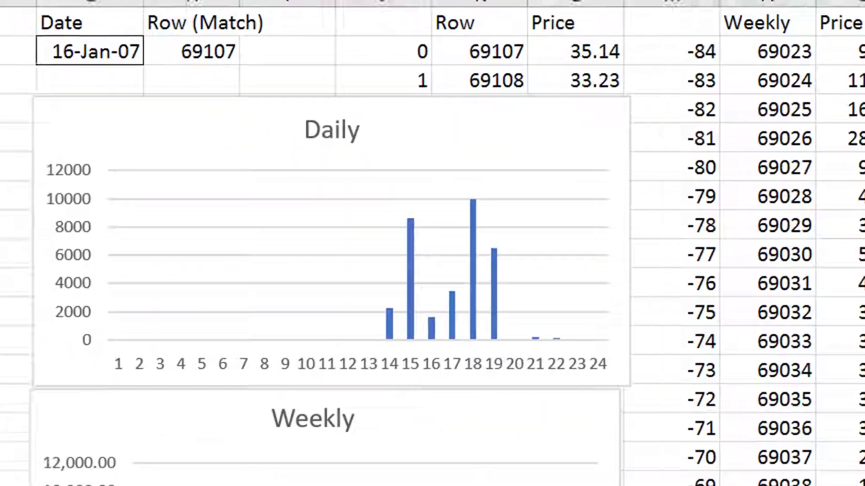
key("Left")
key("Left")
key("Left")
key("Left")
key("Left")
key("Left")
key("Left")
key("Left")
key("Left")
key("Left")
key("Down")
key("Down")
key("Down")
key("Right")
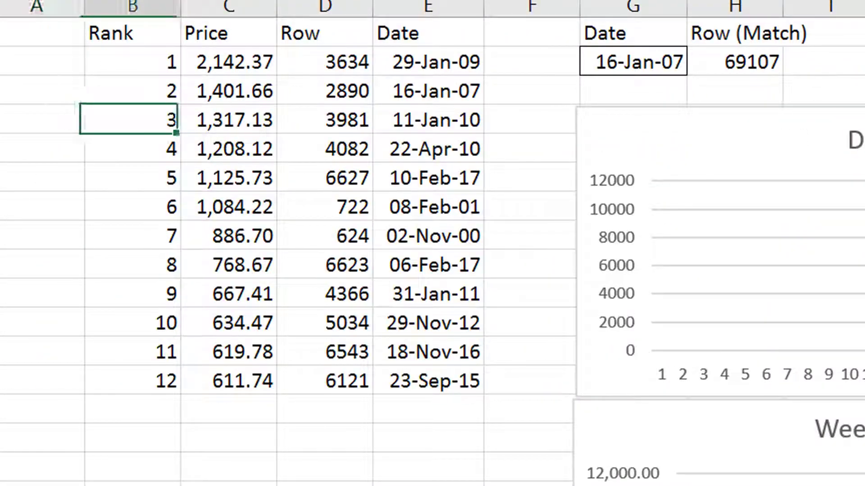
key("Right")
key("Right")
key("Right")
key("Right")
key("Right")
key("Up")
key("Up")
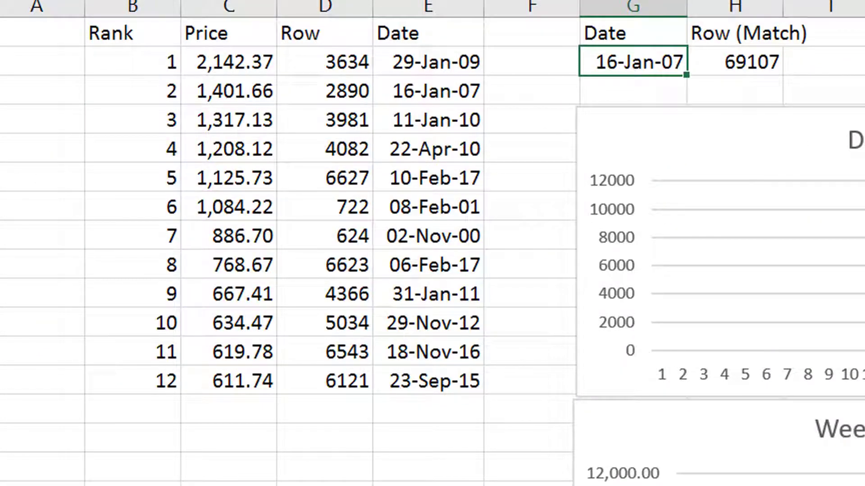
type("=")
key("Down")
key("Down")
key("Down")
key("Down")
key("Down")
key("Down")
key("Down")
key("Down")
key("Down")
key("Down")
key("Down")
key("Down")
key("Left")
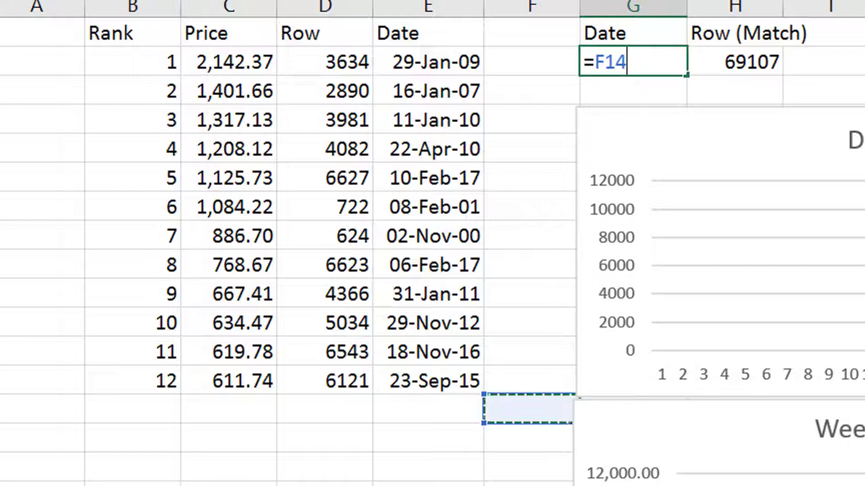
key("Left")
key("Up")
key("Return")
key("Up")
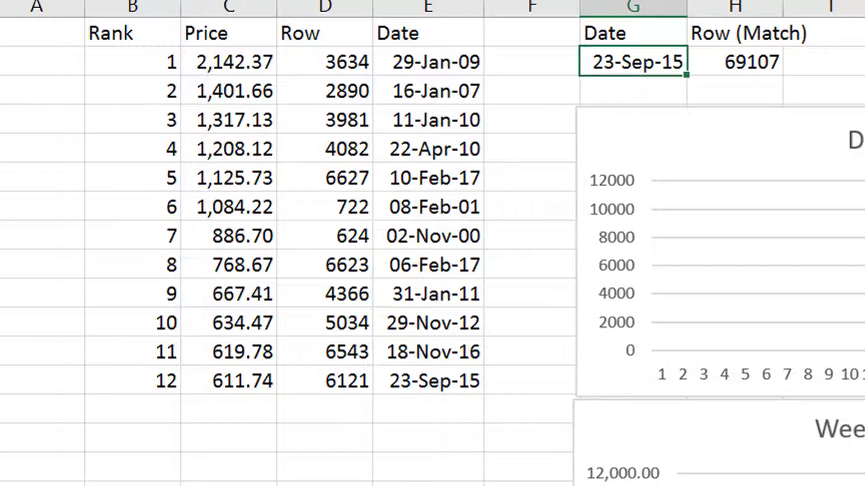
left_click(808, 35)
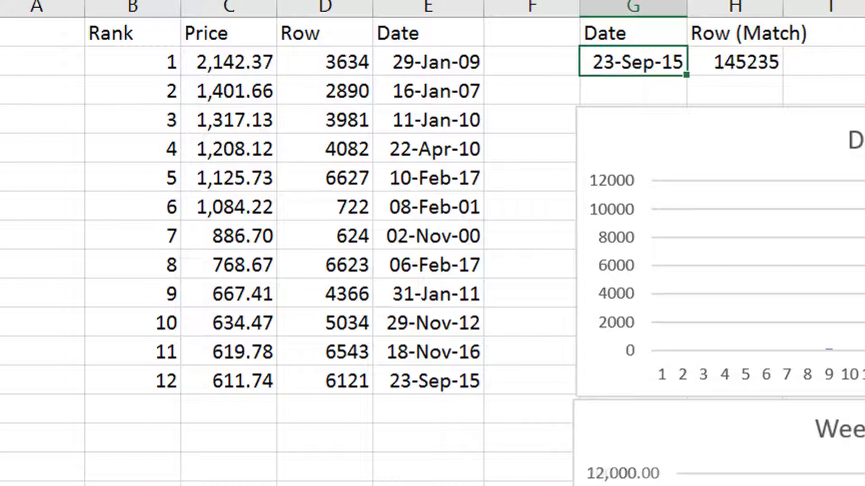
Review the storage calculation for 23-Sep-15 and compare its Value per kW-cycle with the Total per Year - USD/kW.
key("Right")
key("Right")
key("Right")
key("Right")
key("Right")
key("Right")
key("Right")
key("Right")
key("Right")
key("Right")
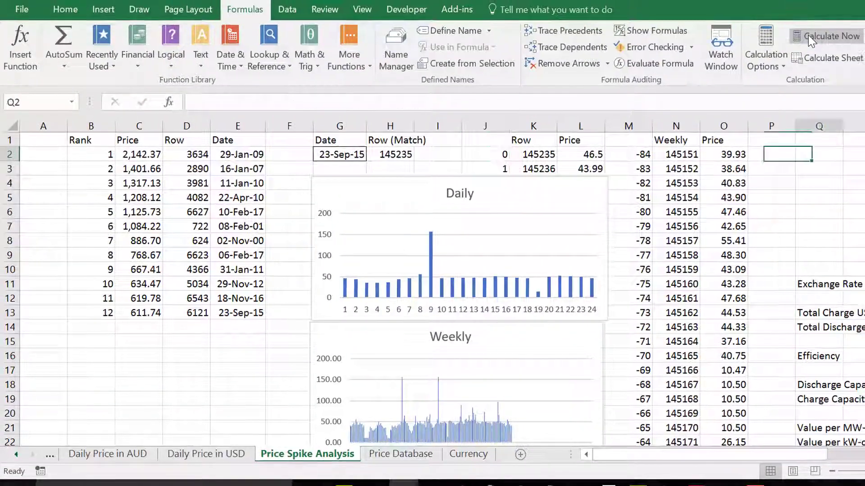
key("Right")
key("Right")
key("Right")
key("Right")
key("Right")
key("Right")
key("Right")
key("Right")
key("Right")
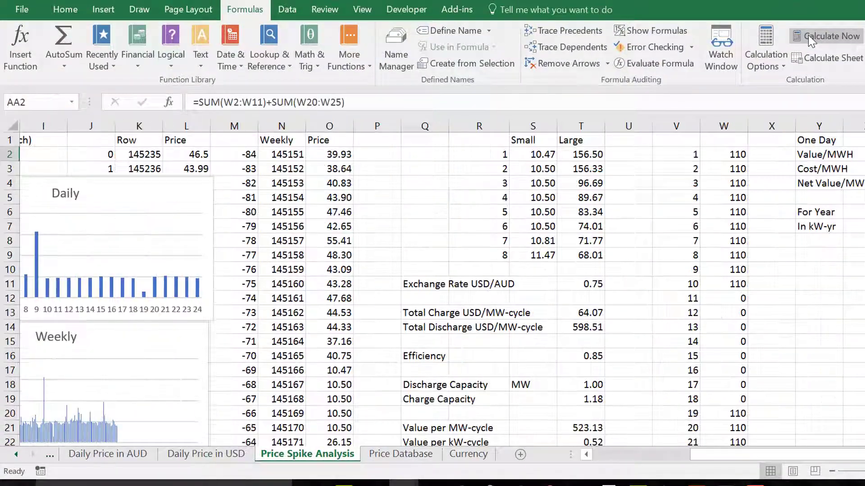
key("Left")
key("Left")
key("Left")
key("Left")
key("Left")
key("Left")
key("Down")
key("Down")
key("Down")
key("Down")
key("Down")
key("Down")
key("Down")
key("Down")
key("Down")
key("Down")
key("Down")
key("Down")
key("Down")
key("Down")
key("Down")
key("Down")
key("Down")
key("Down")
key("Down")
key("Down")
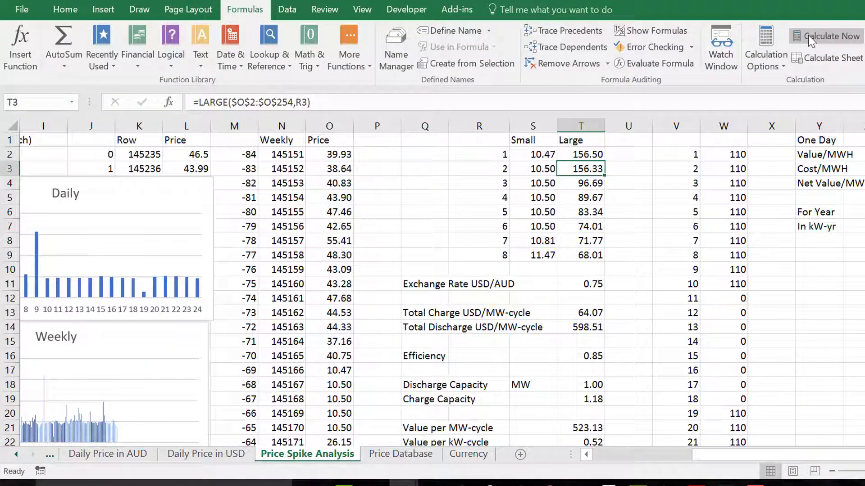
key("Up")
key("Up")
key("Up")
key("Up")
key("Up")
key("Up")
key("Up")
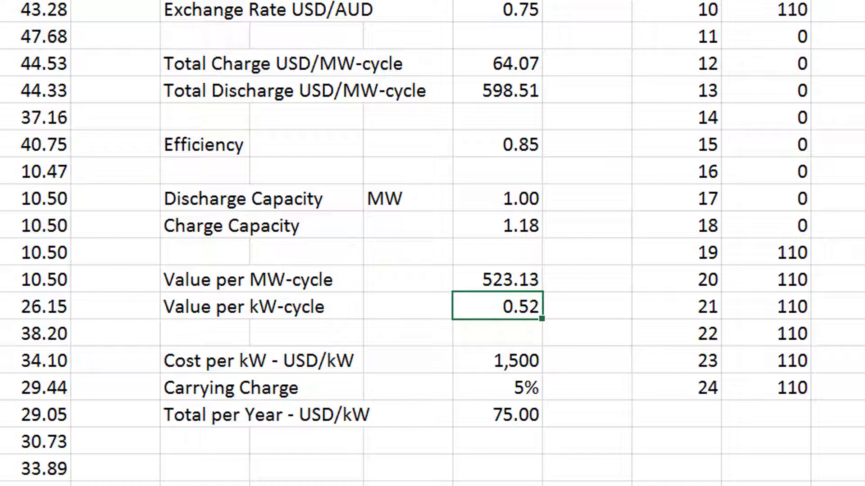
Trace the Value per kW-cycle back through efficiency and the charge and discharge totals to the Small and Large weekly prices.
key("Up")
key("Up")
key("Up")
key("Up")
key("Up")
key("Up")
key("Up")
key("Up")
key("Up")
key("Up")
key("Up")
key("Up")
key("Up")
key("Up")
key("Up")
key("Up")
key("Up")
key("Up")
key("Up")
key("Up")
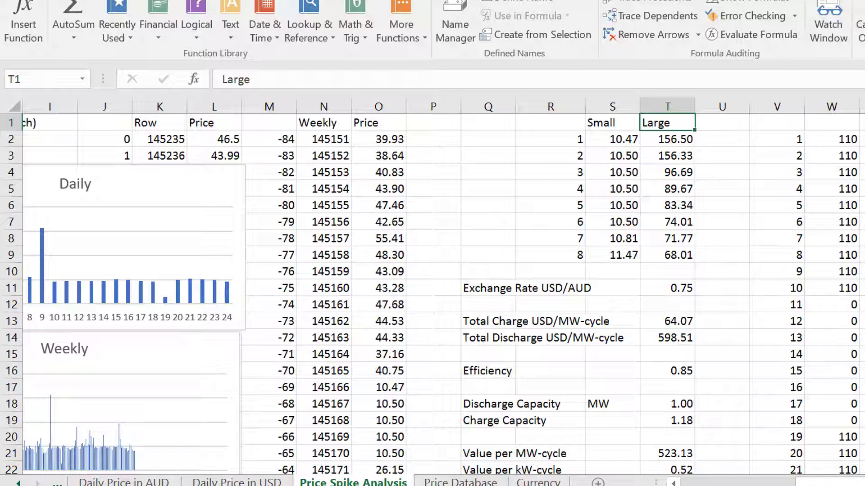
Examine the One Day net value and yearly kW-yr figures beside the 24-hour schedule.
key("Right")
key("Right")
key("Right")
key("Right")
key("Right")
key("Right")
key("Right")
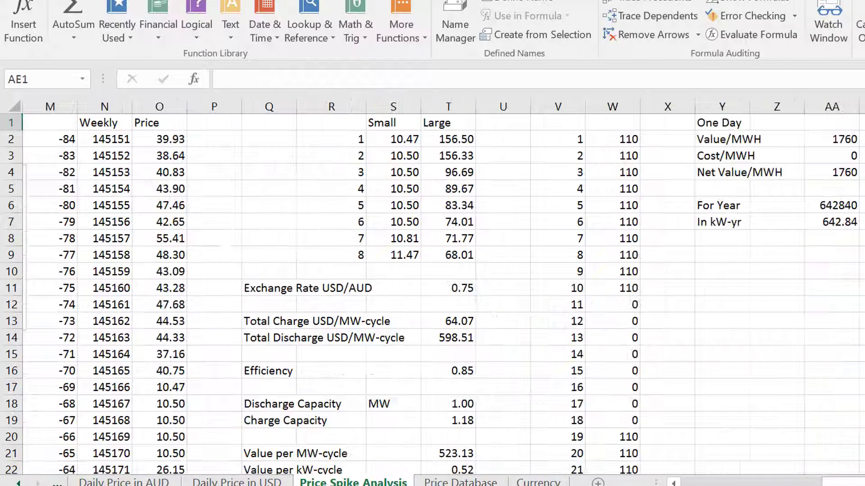
key("Left")
key("Left")
key("Left")
key("Left")
key("Left")
key("Left")
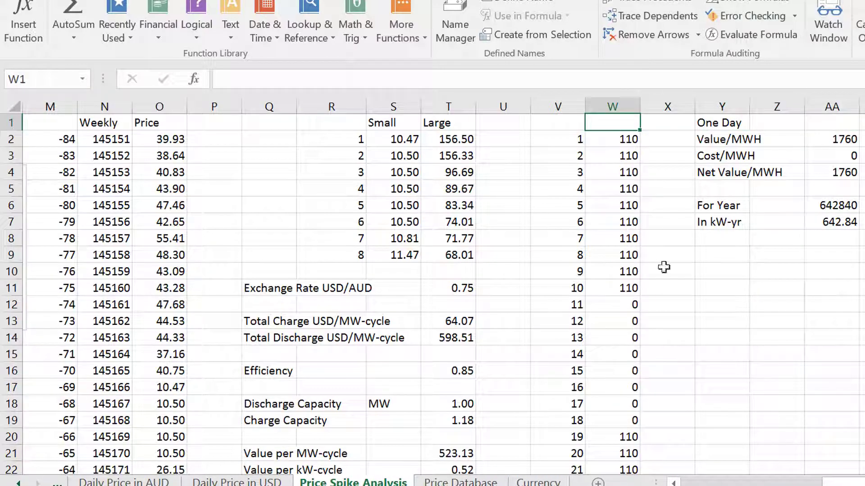
Switch to the Solar Diesel and Battery workbook and go to the Battery Concepts notes on the Points sheet.
left_click(464, 485)
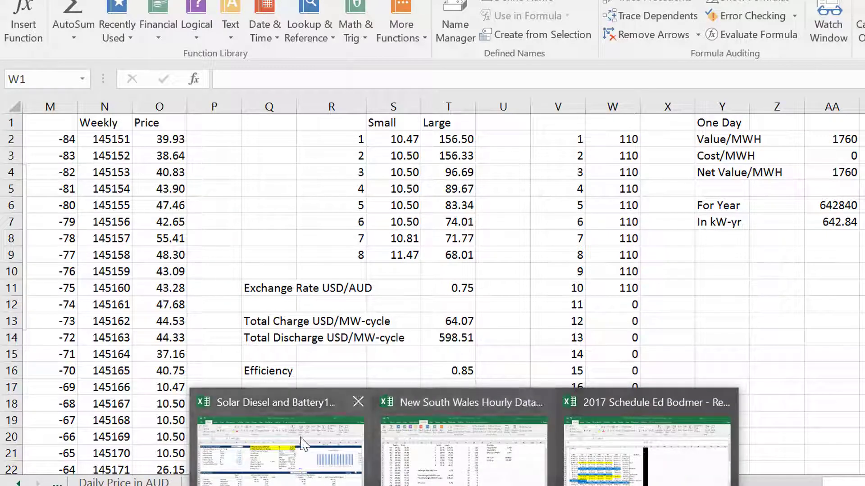
left_click(269, 477)
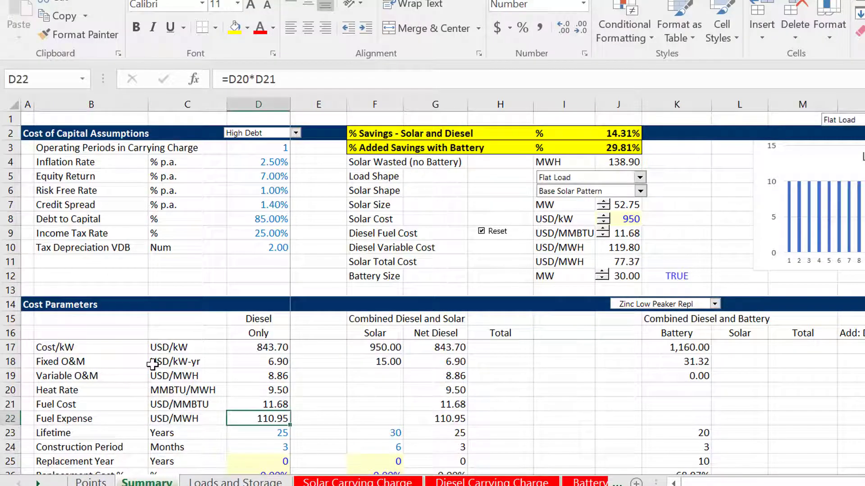
key("ctrl+Page_Up")
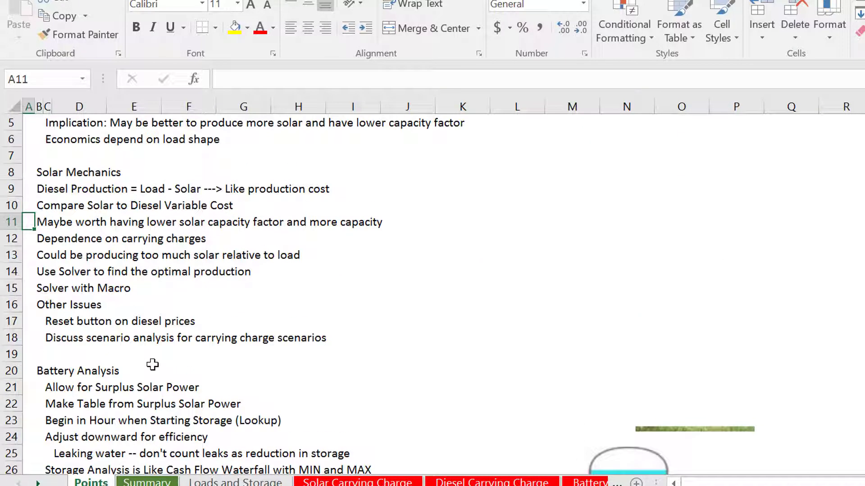
key("Down")
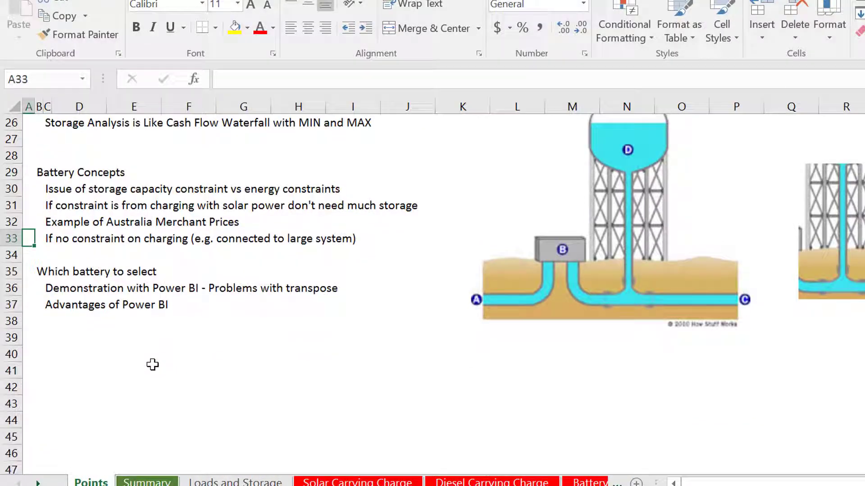
key("Up")
key("Up")
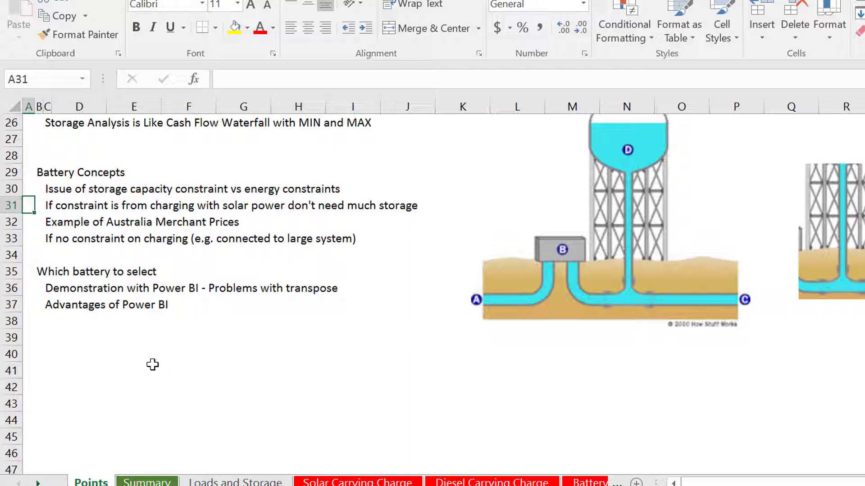
Read through the Points sheet notes on solar mechanics, battery analysis, battery concepts and which battery to select.
key("Up")
key("Up")
key("Up")
key("Up")
key("Up")
key("Up")
key("Up")
key("Up")
key("Up")
key("Up")
key("Up")
key("Up")
key("Up")
key("Up")
key("Up")
key("Up")
key("Up")
key("Up")
key("Up")
key("Down")
key("Down")
key("Down")
key("Down")
key("Down")
key("Down")
key("Down")
key("Down")
key("Down")
key("Down")
key("Down")
key("Down")
key("Down")
key("Down")
key("Down")
key("Down")
key("Down")
key("Down")
key("Down")
key("Down")
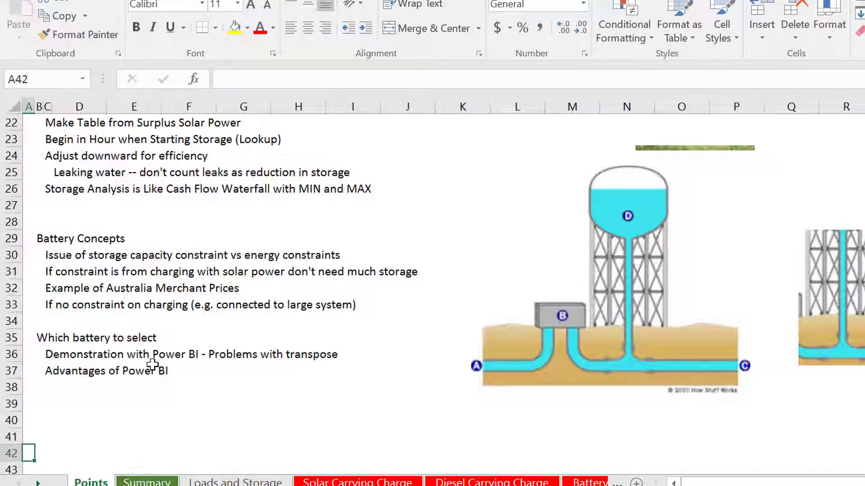
Open the Summary sheet and go to the diesel-only Heat Rate in the Cost Parameters section.
key("ctrl+Page_Down")
key("Up")
key("Up")
key("Up")
key("Up")
key("Up")
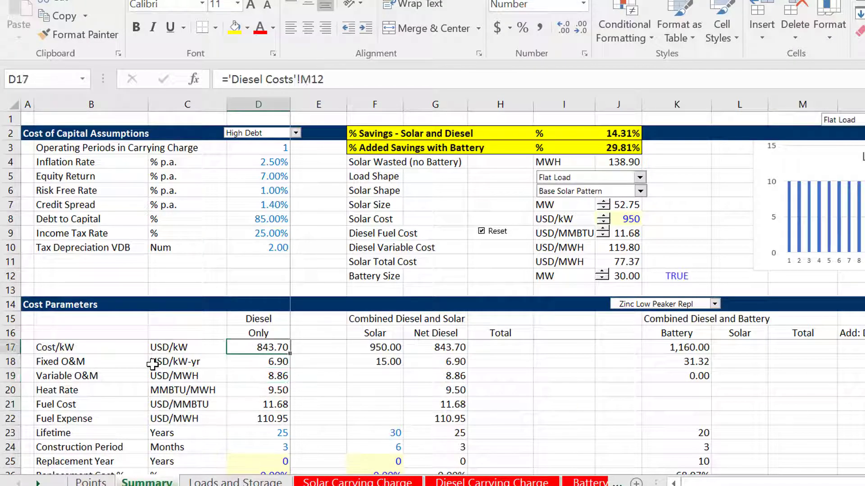
key("Up")
key("Down")
key("Down")
key("Down")
key("Down")
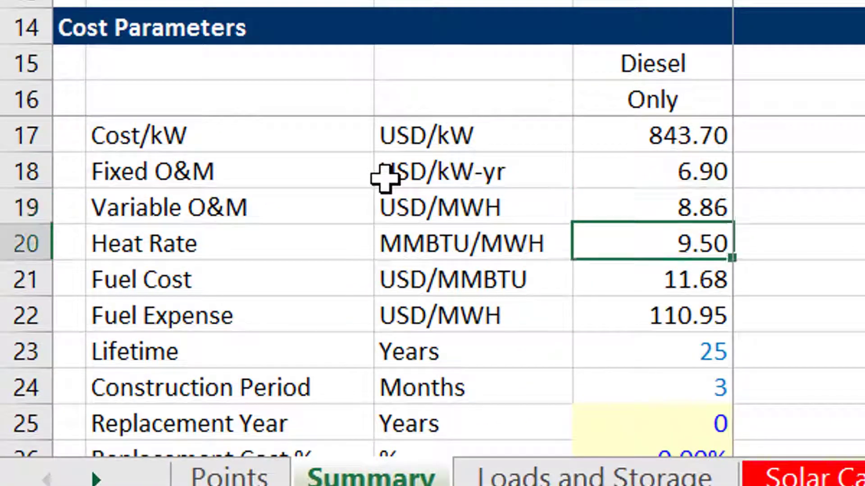
Compare the diesel Heat Rate with the Fuel Cost, including the units of each.
key("Down")
key("Up")
key("Down")
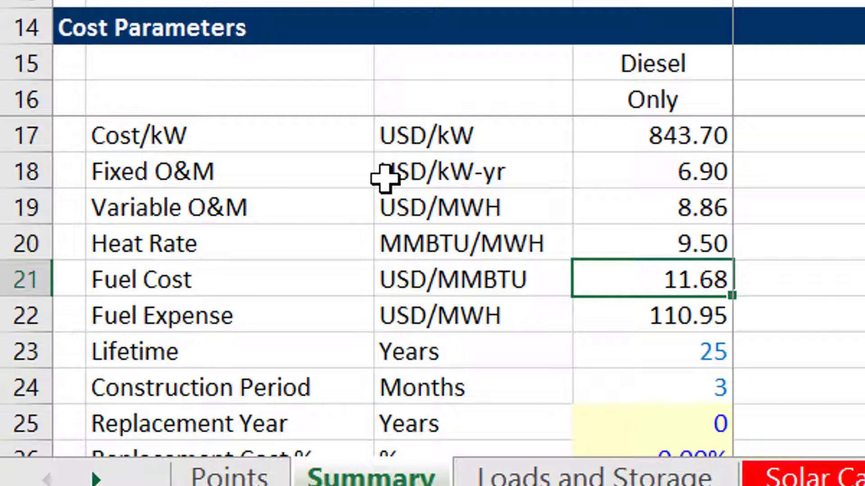
key("Up")
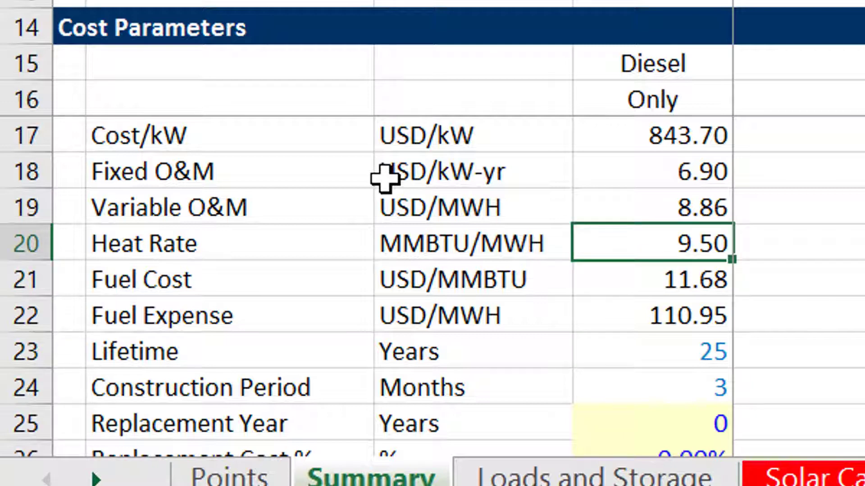
key("Down")
key("Up")
key("Left")
key("Left")
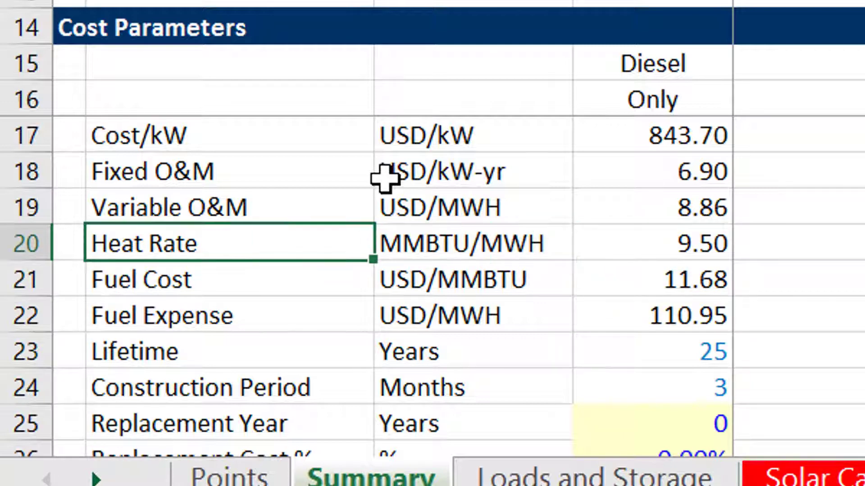
key("Right")
key("Down")
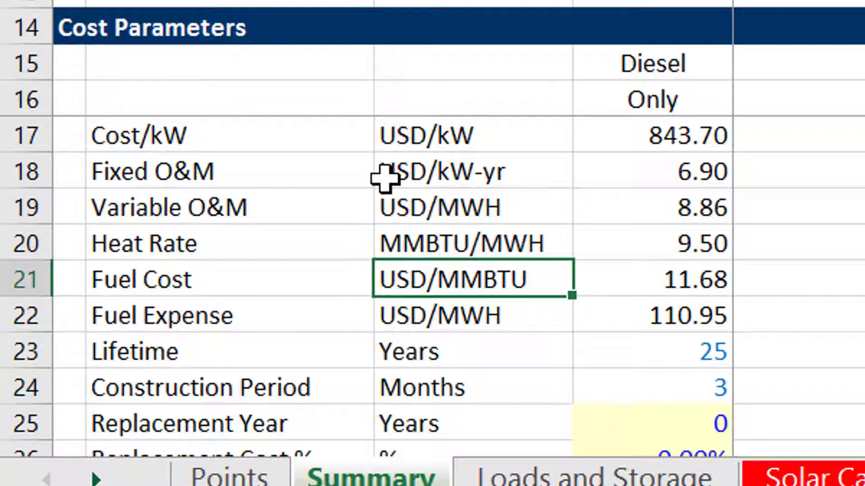
key("Up")
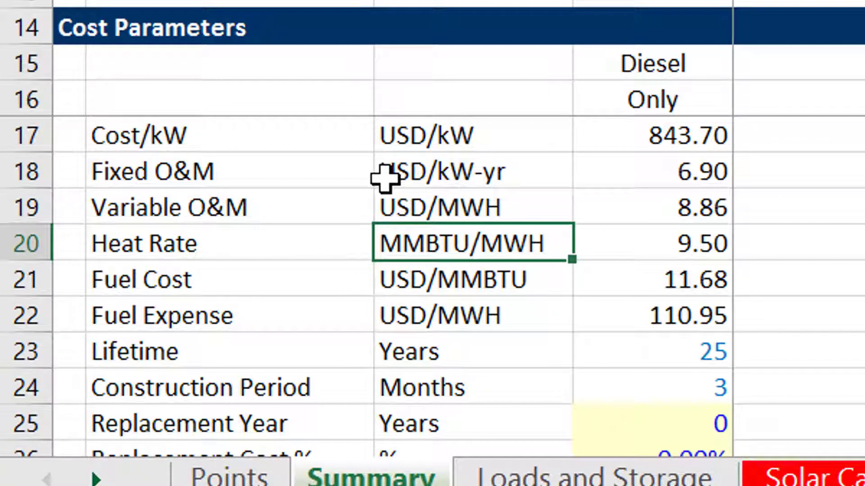
Check the diesel Fuel Expense row that follows from the Heat Rate and Fuel Cost.
key("Right")
key("Down")
key("Down")
key("Left")
key("Left")
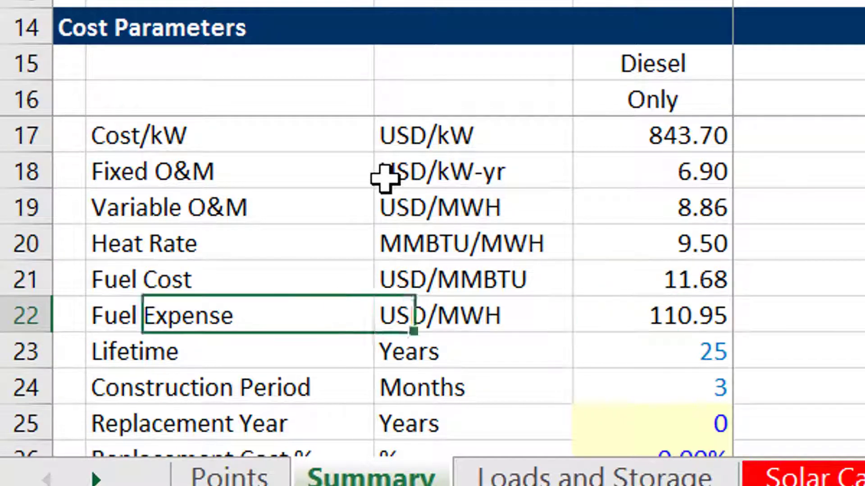
Check the Fuel Expense row across the diesel-only and combined solar columns of the Cost Parameters.
key("Right")
key("Left")
key("Right")
key("Right")
key("Right")
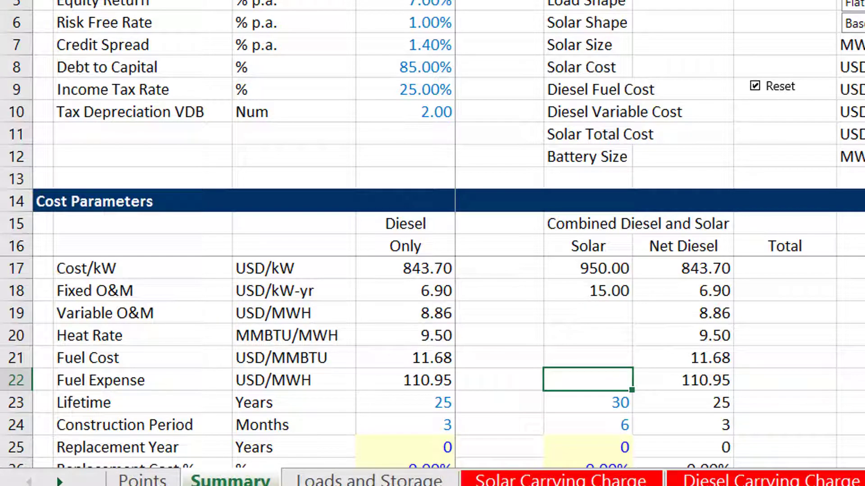
Switch to the New South Wales Hourly Data workbook with its Price Spike Analysis sheet.
left_click(581, 485)
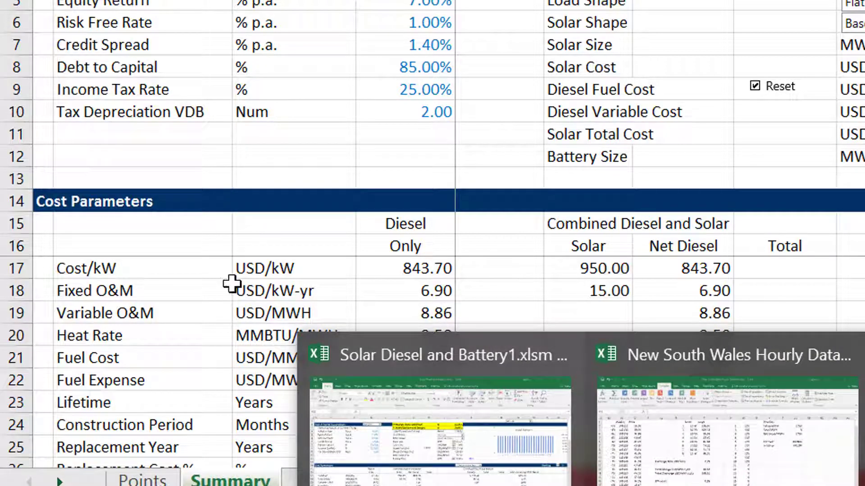
left_click(403, 385)
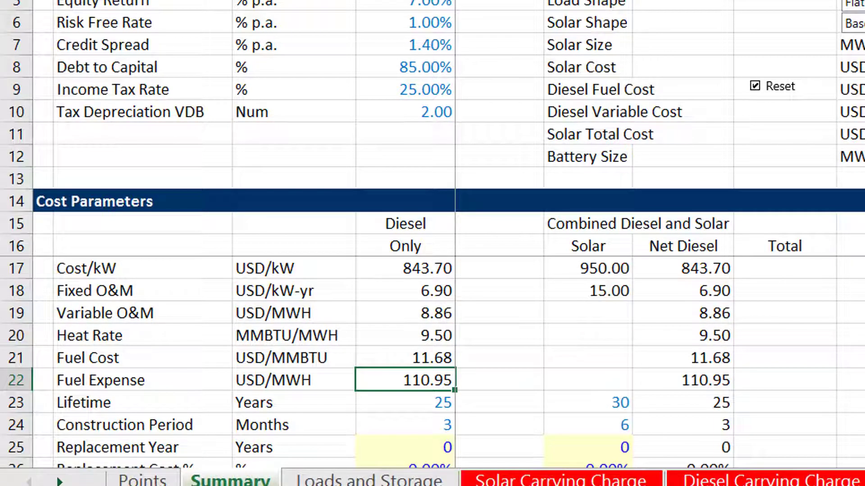
left_click(581, 485)
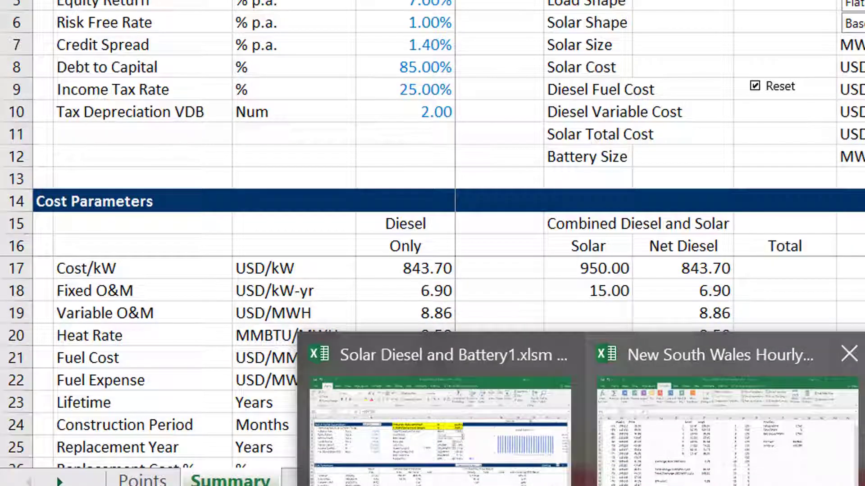
left_click(630, 446)
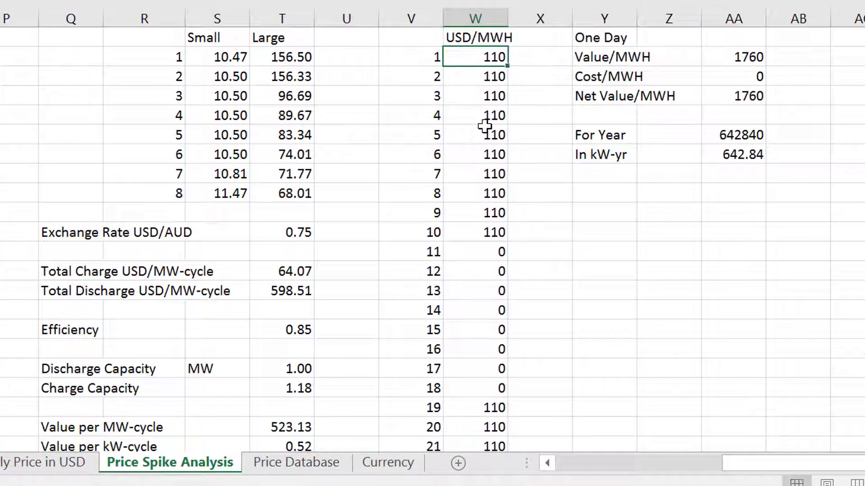
Review the hourly USD/MWH prices for the night and morning block, hours 1 to 10.
key("Down")
key("Down")
key("Down")
key("Down")
key("Down")
key("Down")
key("Down")
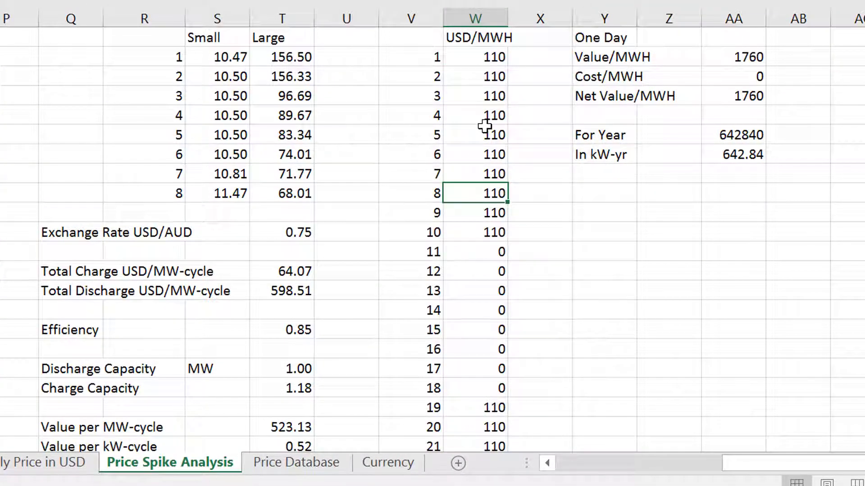
key("Up")
key("Up")
key("Up")
key("Up")
key("Up")
key("Up")
key("Down")
key("Down")
key("Down")
key("Down")
key("Down")
key("Down")
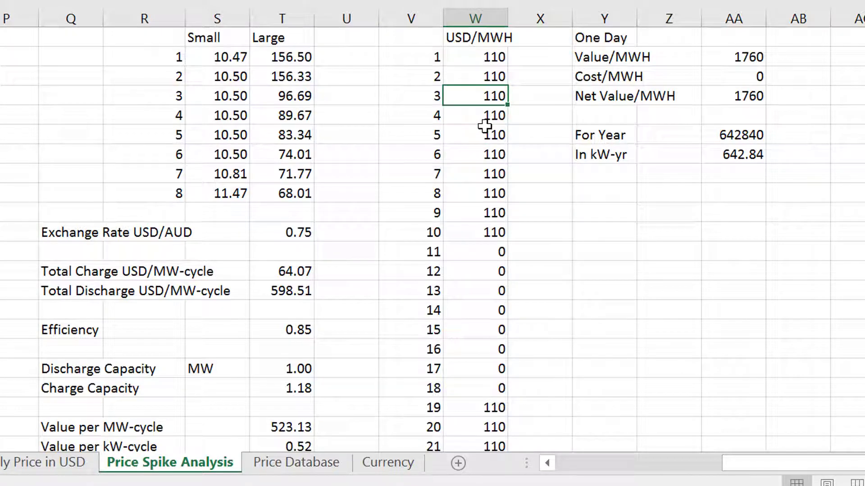
Review the hourly USD/MWH prices for the daytime block, hours 11 to 18.
key("Down")
key("Down")
key("Down")
key("Down")
key("Up")
key("Down")
key("Down")
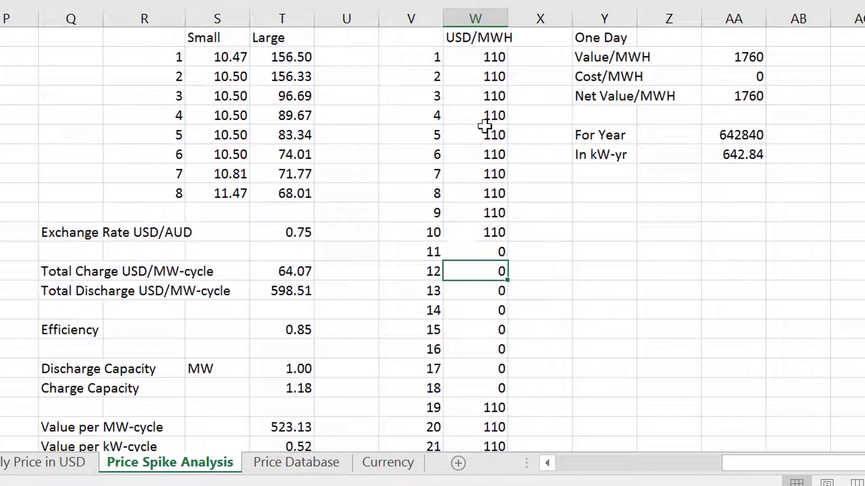
key("Down")
key("Down")
key("Down")
key("Down")
key("Down")
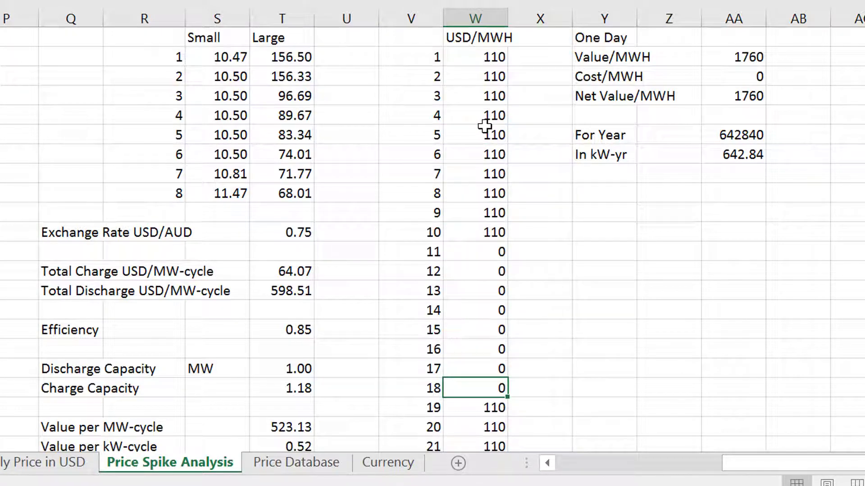
Examine the evening USD/MWH prices from hour 19 through hour 24.
key("Down")
key("Down")
key("Down")
key("Down")
key("Down")
key("Down")
key("Down")
key("Up")
key("Up")
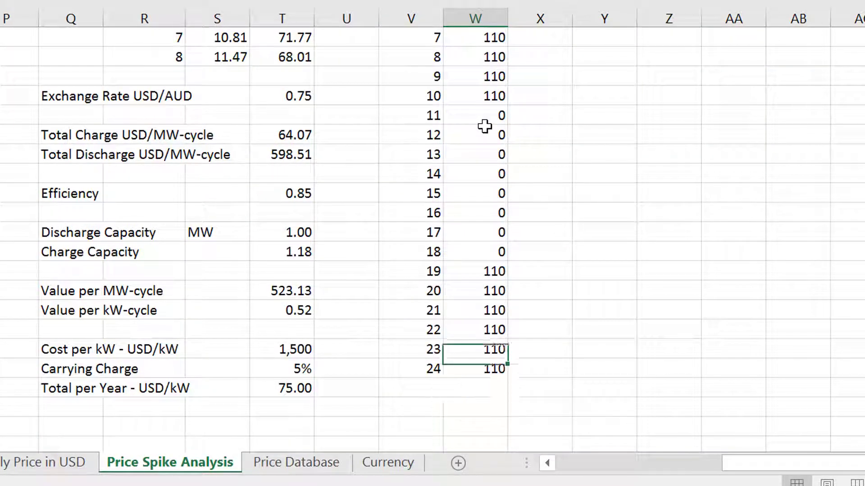
Go back through the hourly prices to the start of the daytime charging block at hour 11.
key("Up")
key("Up")
key("Up")
key("Up")
key("Up")
key("Up")
key("Up")
key("Up")
key("Up")
key("Up")
key("Up")
key("Up")
key("Up")
key("Up")
key("Up")
key("Down")
key("Down")
key("Down")
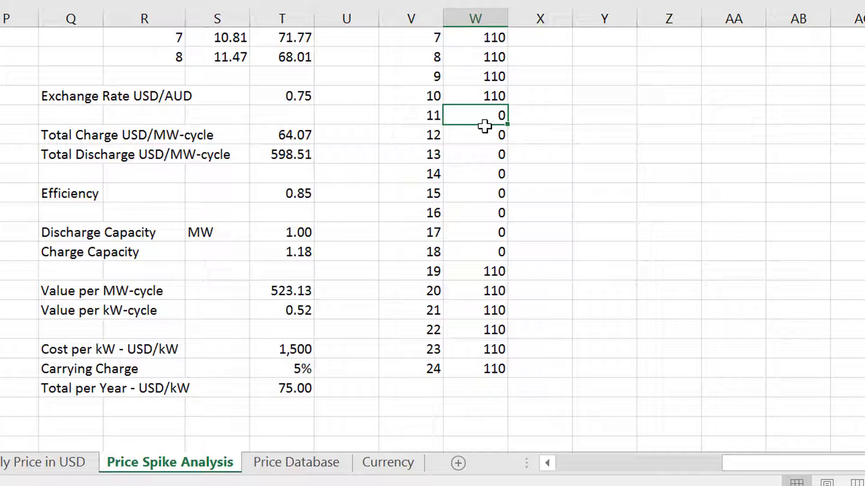
Trace the hourly prices from the daytime charging hours into the evening discharge hours up to hour 24.
key("Down")
key("Down")
key("Down")
key("Down")
key("Down")
key("Down")
key("Down")
key("Down")
key("Down")
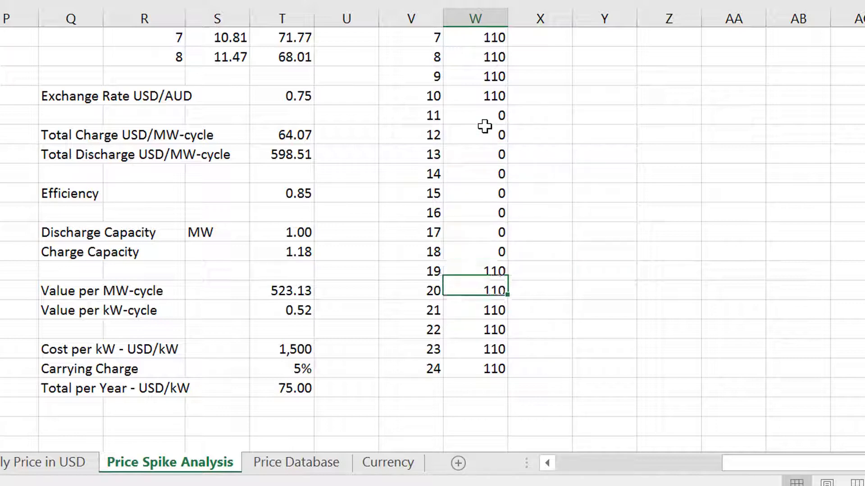
key("Down")
key("Down")
key("Down")
key("Down")
key("Down")
Return up through all the hourly prices to the USD/MWH heading in column W.
key("Up")
key("Up")
key("Up")
key("Up")
key("Up")
key("Up")
key("Up")
key("Up")
key("Up")
key("Up")
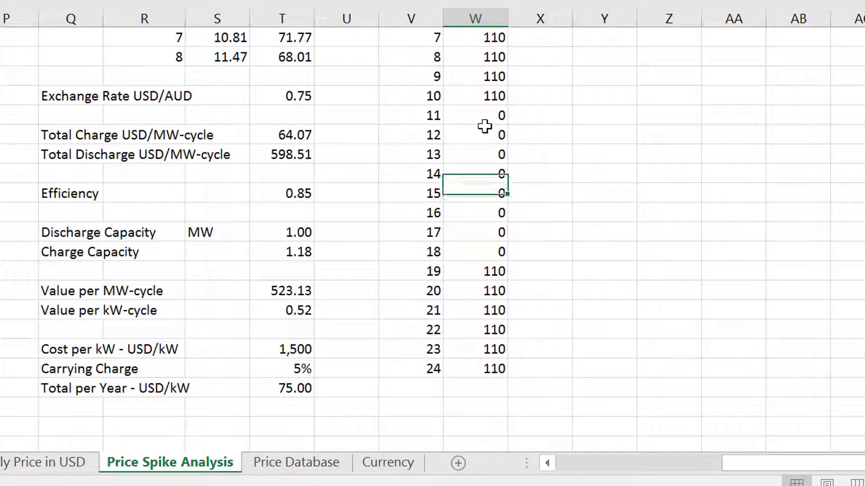
key("Up")
key("Up")
key("Up")
key("Up")
key("Up")
key("Up")
key("Up")
key("Up")
key("Up")
key("Up")
key("Up")
key("Up")
key("Up")
key("Up")
key("Up")
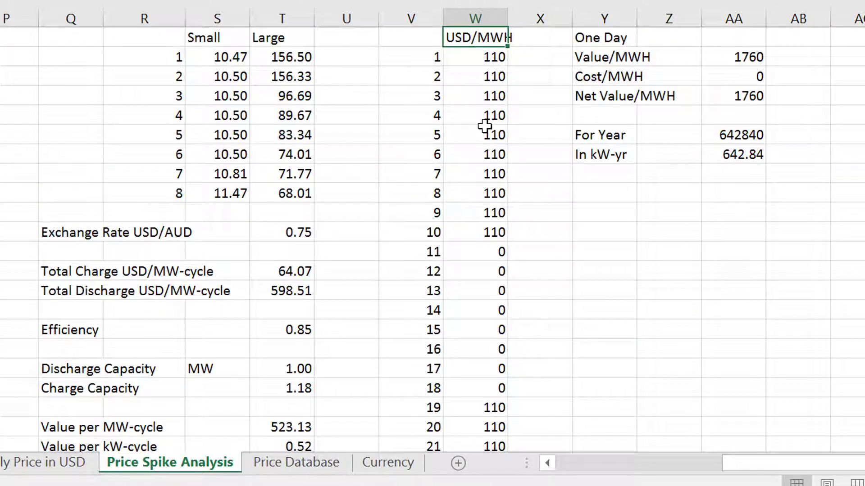
Inspect the formula behind the One Day Value/MWH figure in column AA without changing it.
key("Down")
key("Right")
key("Right")
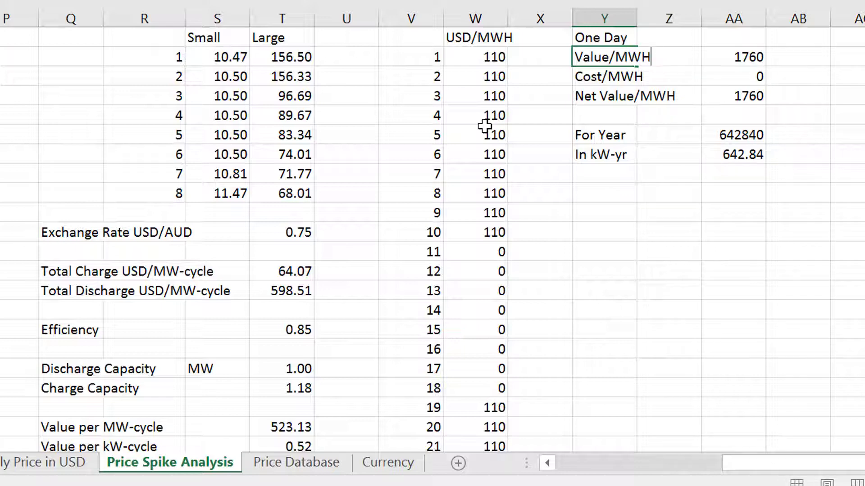
key("Right")
key("Right")
key("F2")
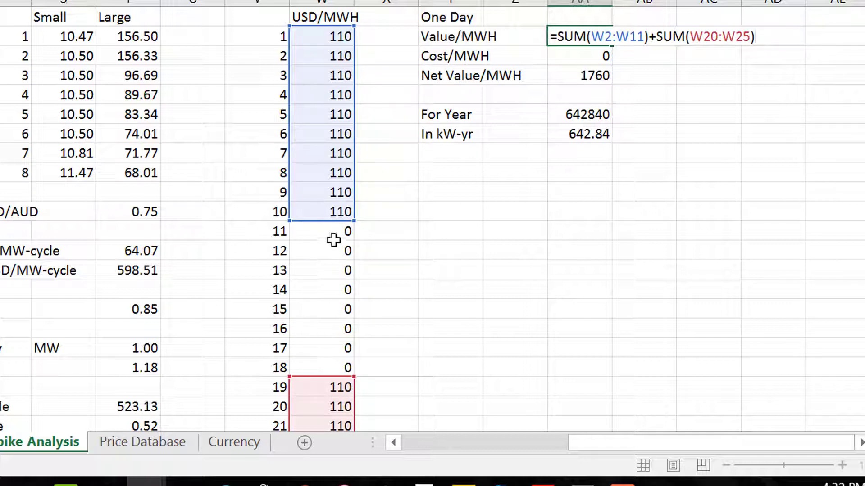
key("Return")
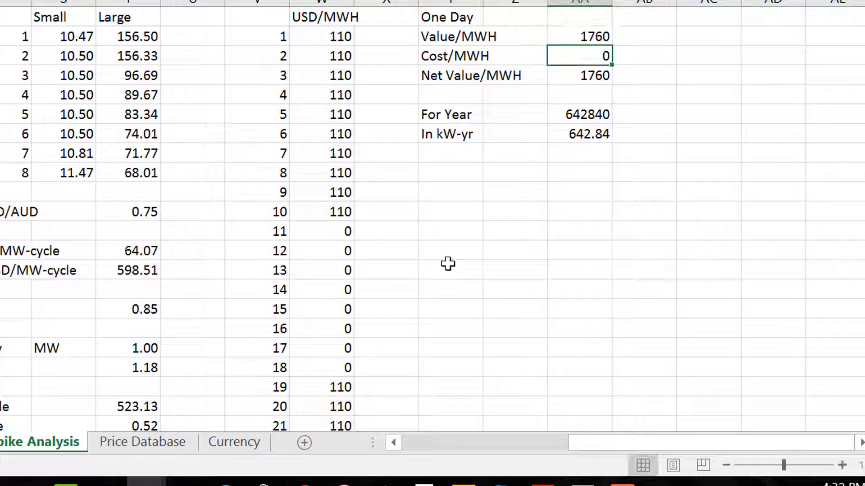
Relabel the One Day Value/MWH row as "Value from Discharge/MWH" and widen columns Y and Z to fit the text.
key("Left")
key("Left")
key("Up")
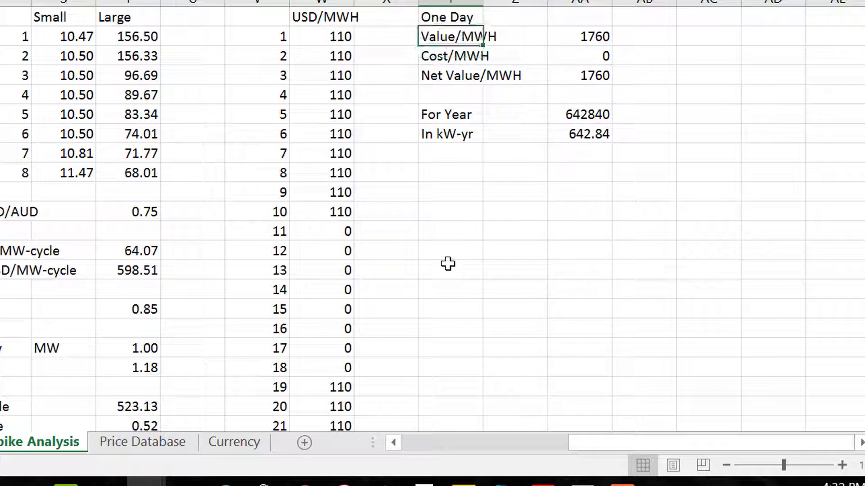
key("F2")
key("Left")
key("Left")
key("Left")
key("Left")
key("Left")
key("Left")
key("Left")
key("Right")
key("Right")
key("Right")
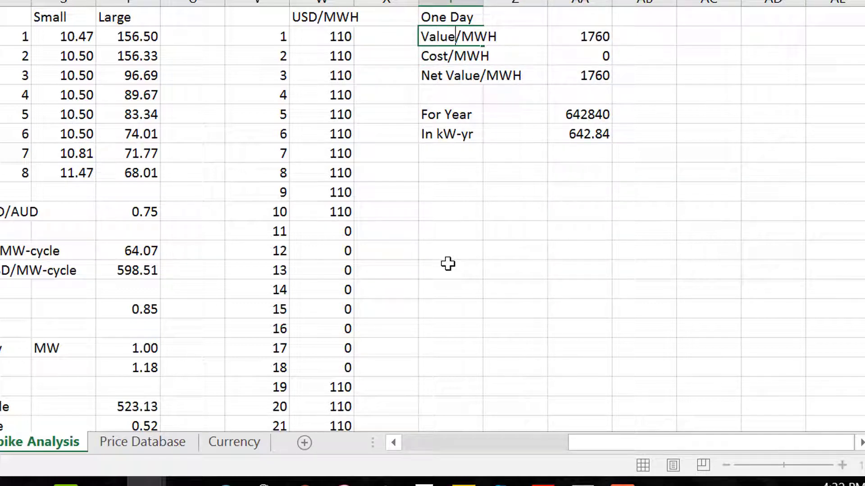
type("from ")
type("Ci")
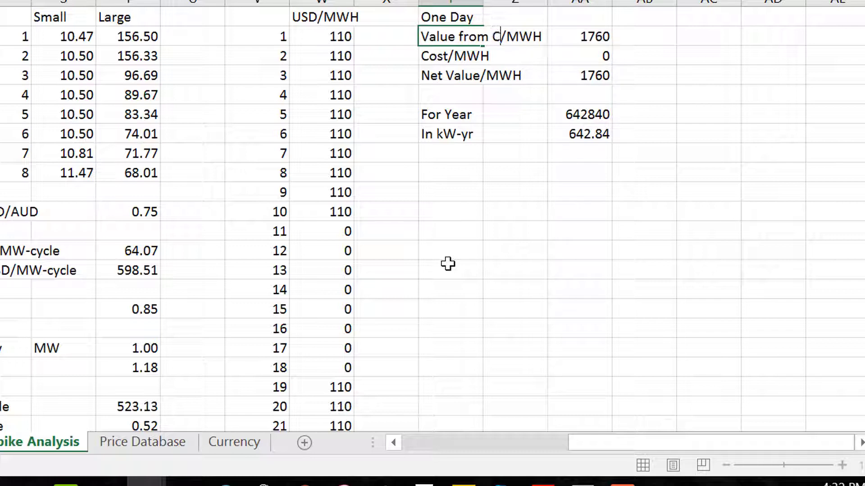
key("BackSpace")
key("BackSpace")
type("Discha")
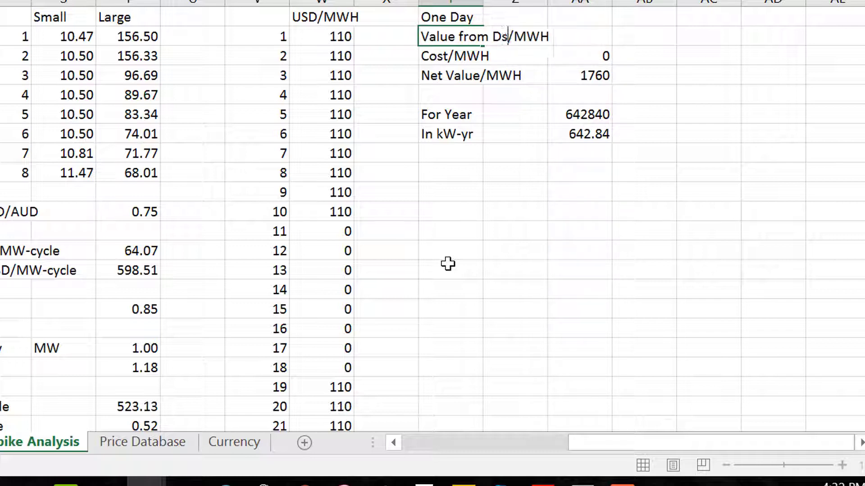
key("BackSpace")
type("ischar")
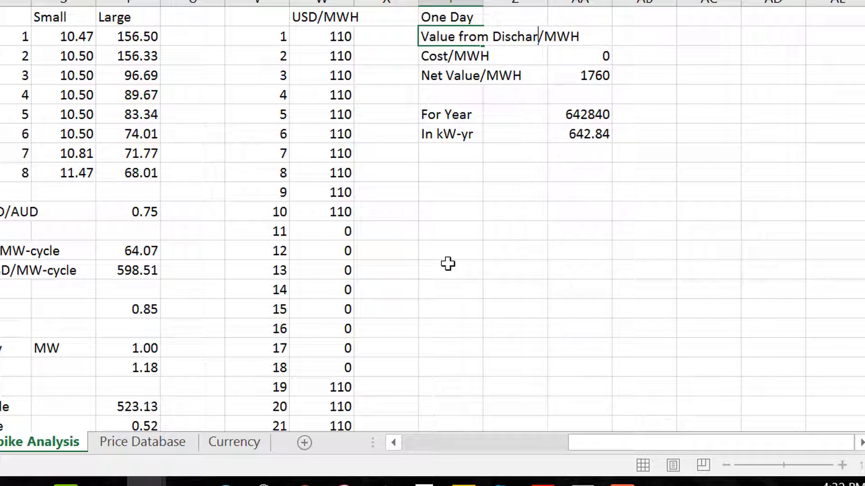
key("BackSpace")
key("BackSpace")
key("BackSpace")
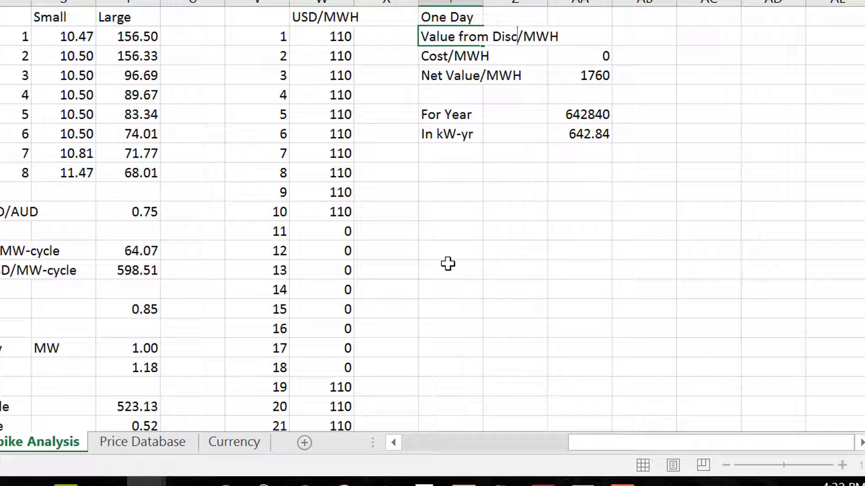
type("harge")
key("Return")
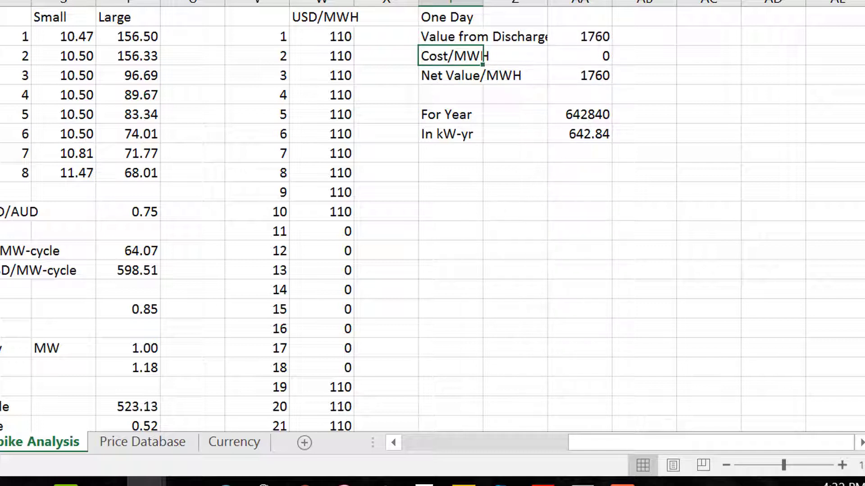
left_click_drag(477, 2, 513, 2)
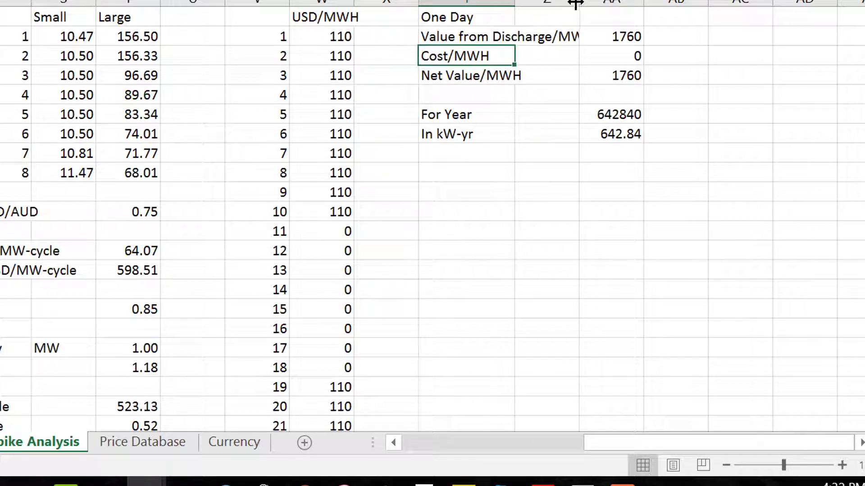
left_click_drag(580, 3, 602, 3)
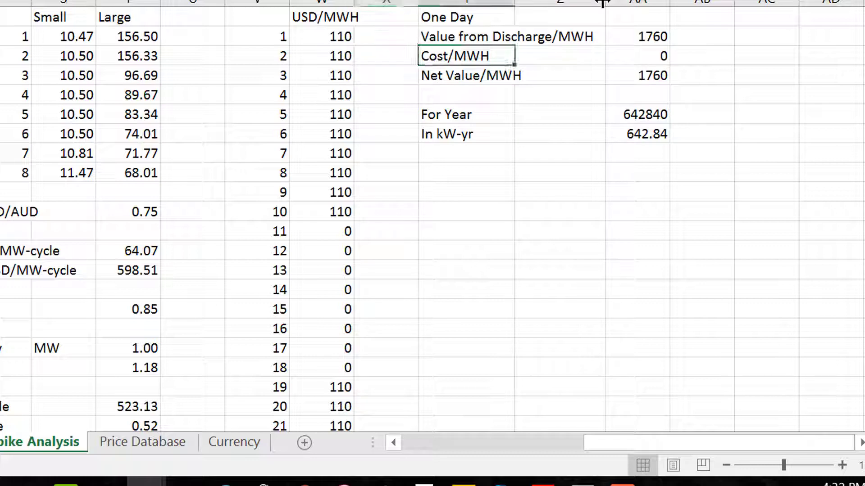
Go to the hour 11 price in column W, where the daytime charging hours begin.
key("Down")
key("Down")
key("Down")
key("Down")
key("Down")
key("Down")
key("Down")
key("Down")
key("Down")
key("Down")
key("Left")
key("Left")
key("Up")
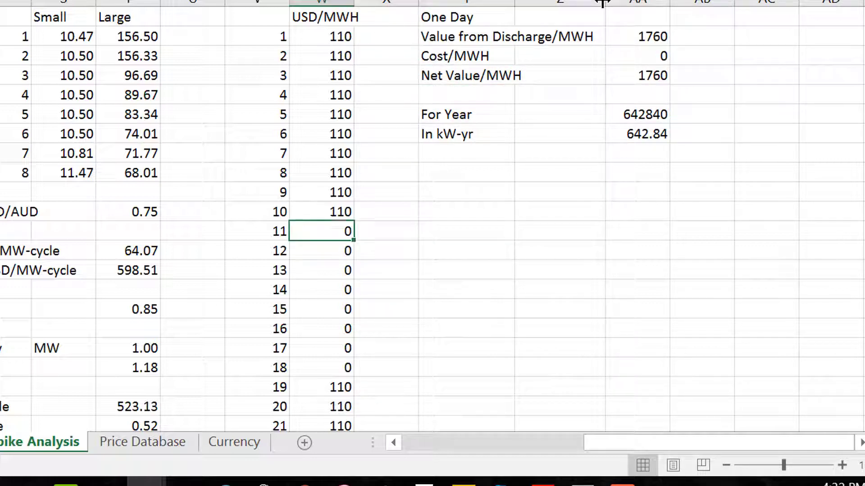
Go through the daytime charging prices for hours 11 to 18 in column W and back to hour 11.
key("Down")
key("Down")
key("Down")
key("Down")
key("Down")
key("Down")
key("Down")
key("Up")
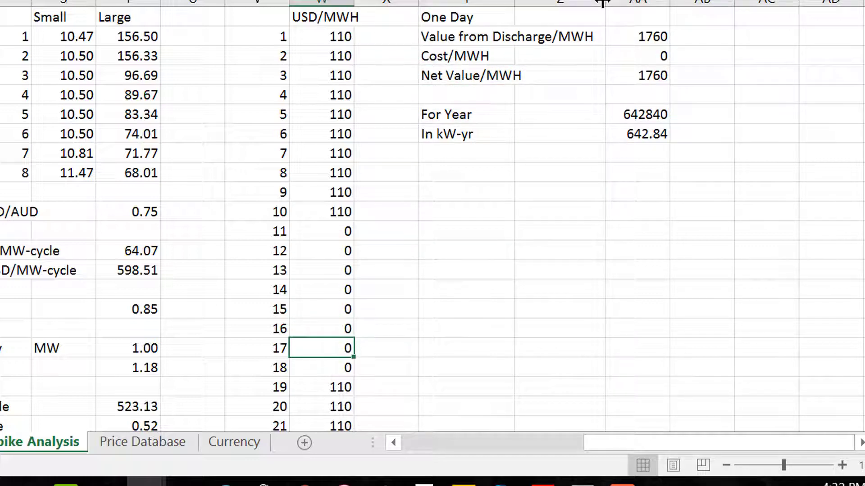
key("Up")
key("Up")
key("Up")
key("Up")
key("Up")
key("Up")
key("Down")
key("Up")
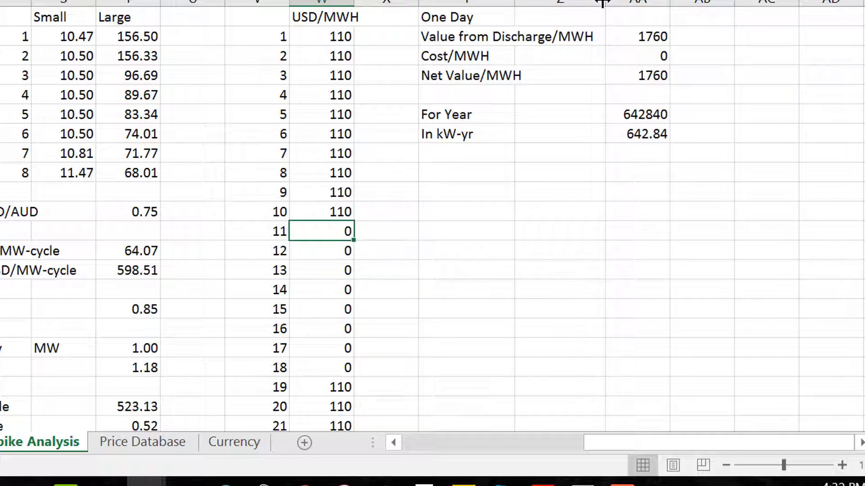
key("Down")
key("Down")
key("Down")
key("Down")
key("Down")
key("Down")
key("Down")
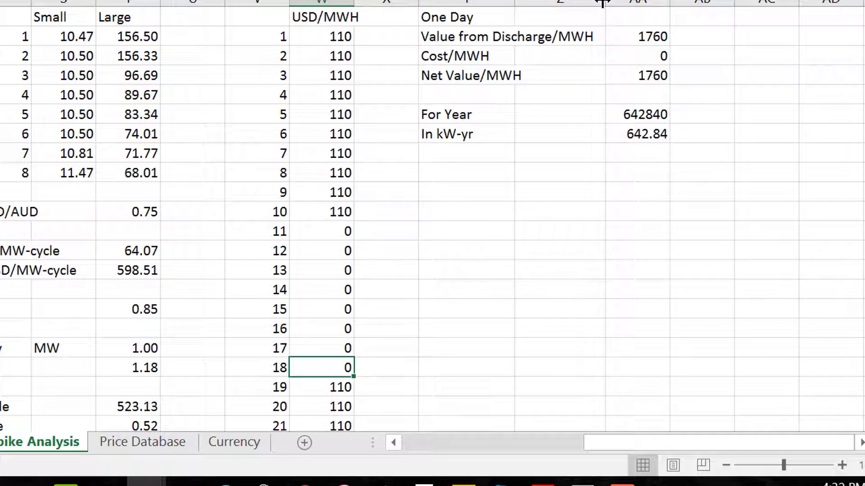
key("Up")
key("Up")
key("Up")
key("Up")
key("Up")
key("Up")
key("Up")
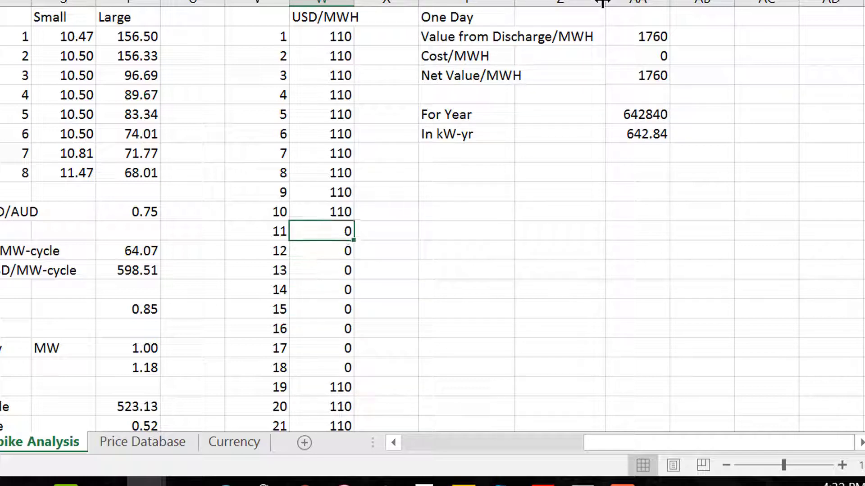
Select the hour 11 to hour 18 prices in column W as the battery's charging period.
key("shift+Down")
key("shift+Down")
key("shift+Down")
key("shift+Down")
key("shift+Down")
key("shift+Down")
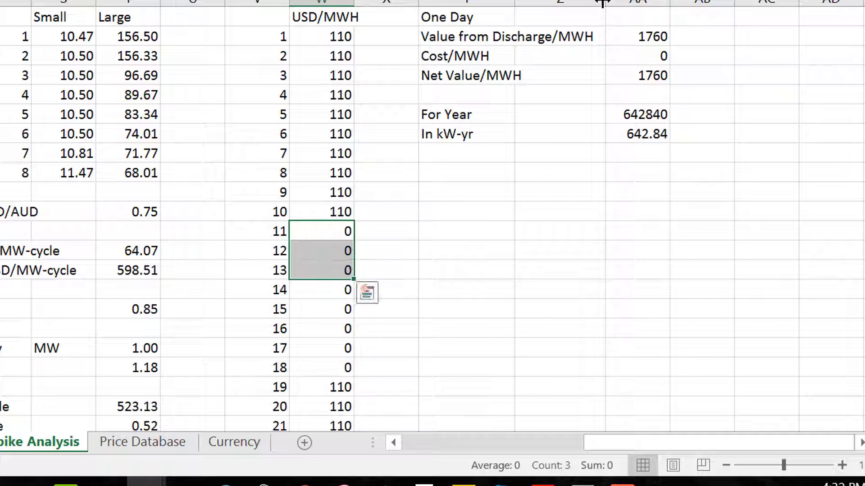
key("shift+Down")
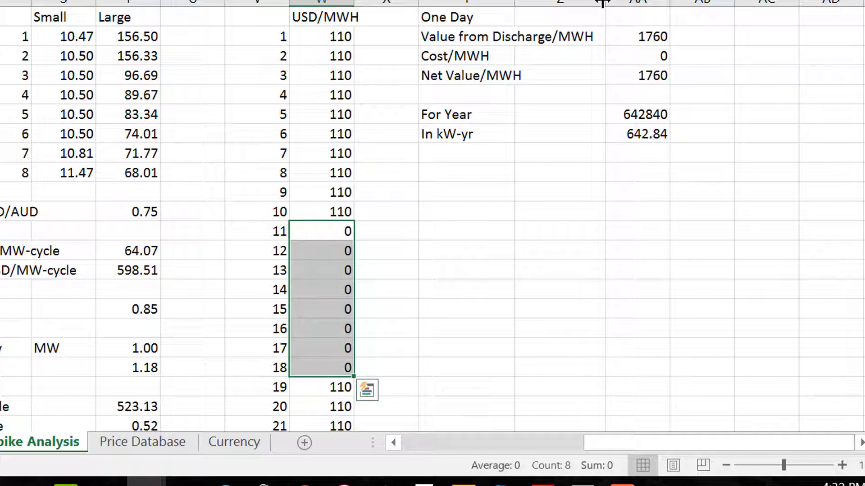
Clear the range selection and go back up through the early discharge-hour prices in column W.
key("shift+Up")
key("shift+Up")
key("shift+Up")
key("shift+Up")
key("shift+Up")
key("shift+Up")
key("shift+Up")
key("Up")
key("Up")
key("Up")
key("Up")
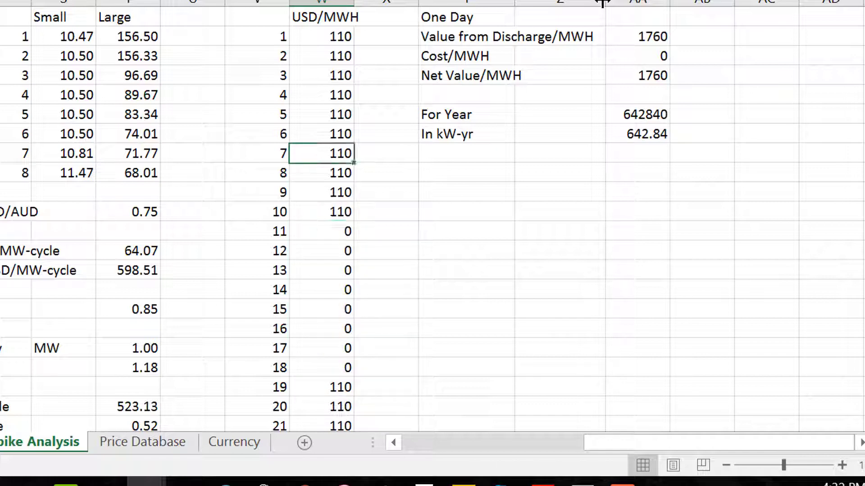
key("Up")
key("Up")
key("Up")
key("Up")
key("Up")
key("Down")
key("Down")
key("Down")
key("Up")
key("Up")
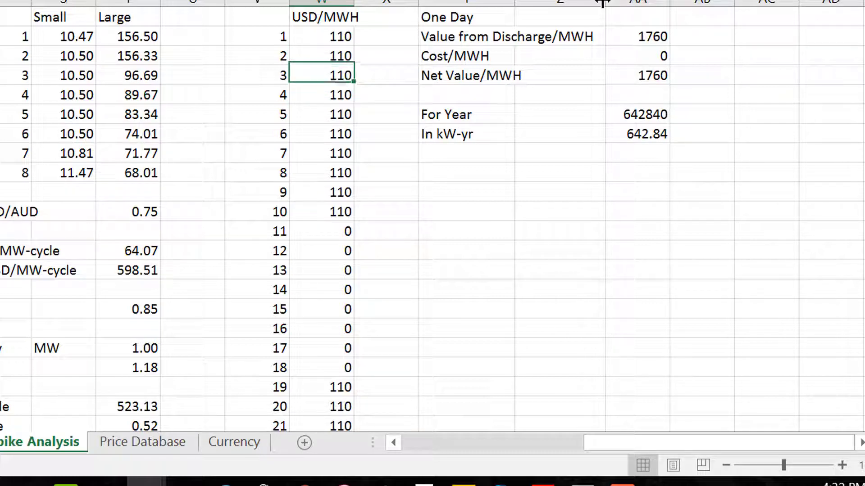
key("Up")
Review the one-day discharge value, cost and net value per MWH in column AA, ending on the For Year figure.
key("Right")
key("Right")
key("Right")
key("Right")
key("Down")
key("Left")
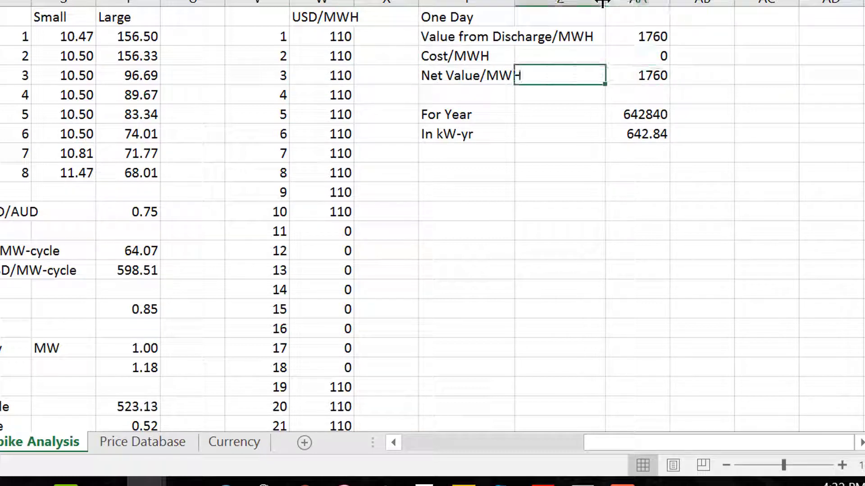
key("Right")
key("Up")
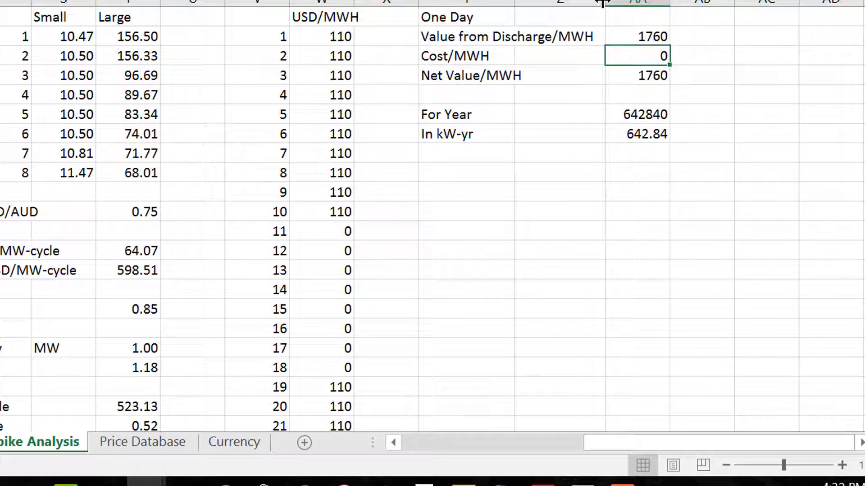
key("Up")
key("Down")
key("Down")
key("Down")
key("Down")
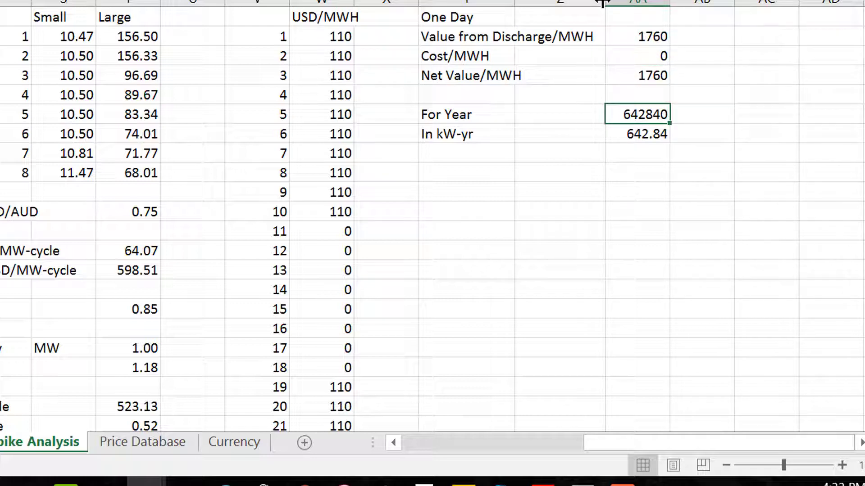
Inspect the formula behind the Net Value/MWH figure in column AA without changing it.
key("Left")
key("Left")
key("Left")
key("Right")
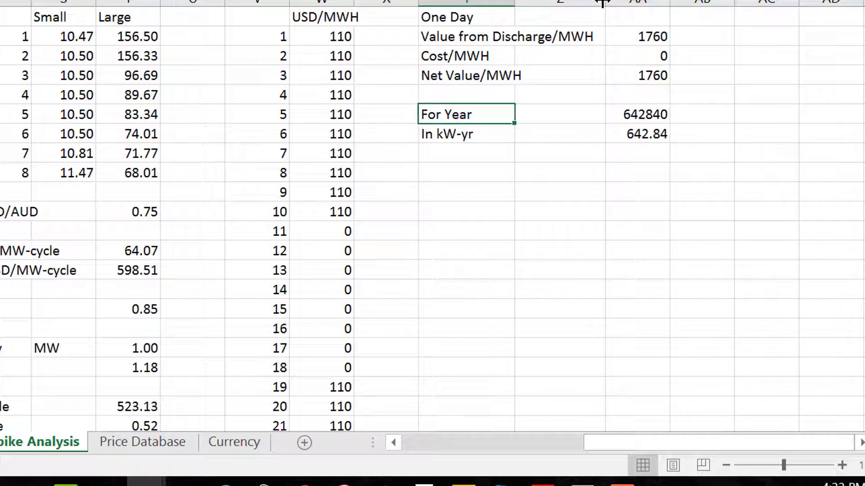
key("Right")
key("Right")
key("Up")
key("Up")
key("F2")
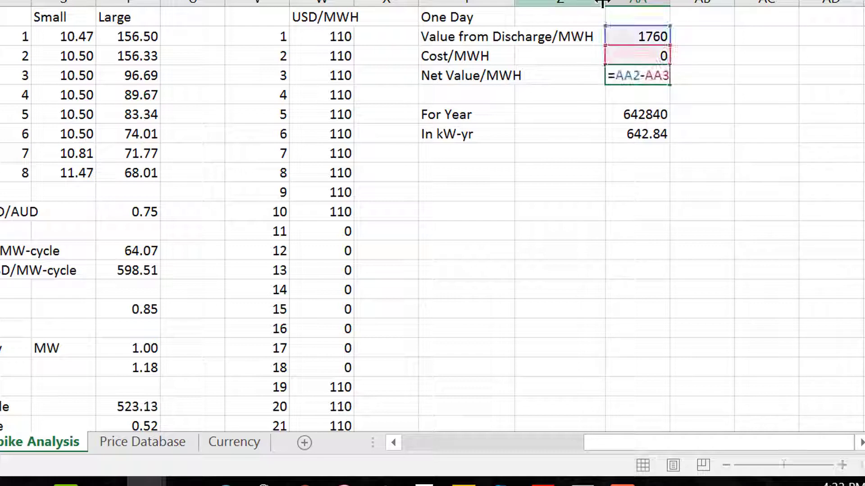
key("Return")
Inspect the formula behind the For Year figure in column AA without changing it.
key("Down")
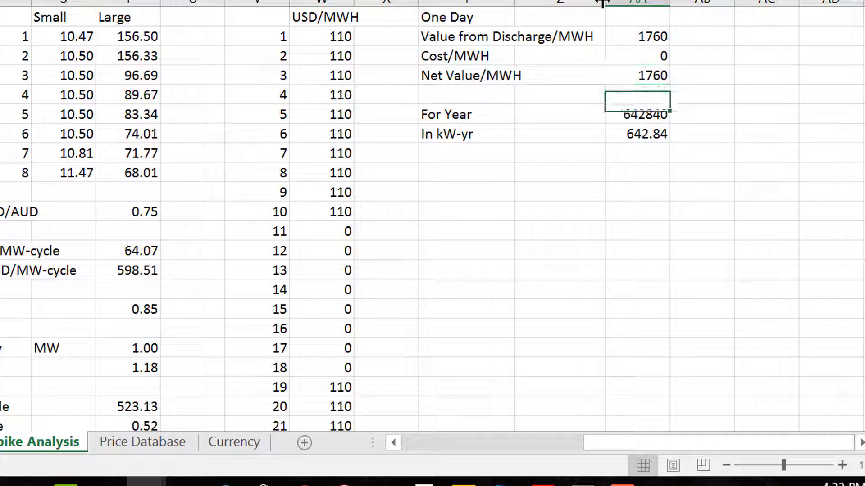
key("F2")
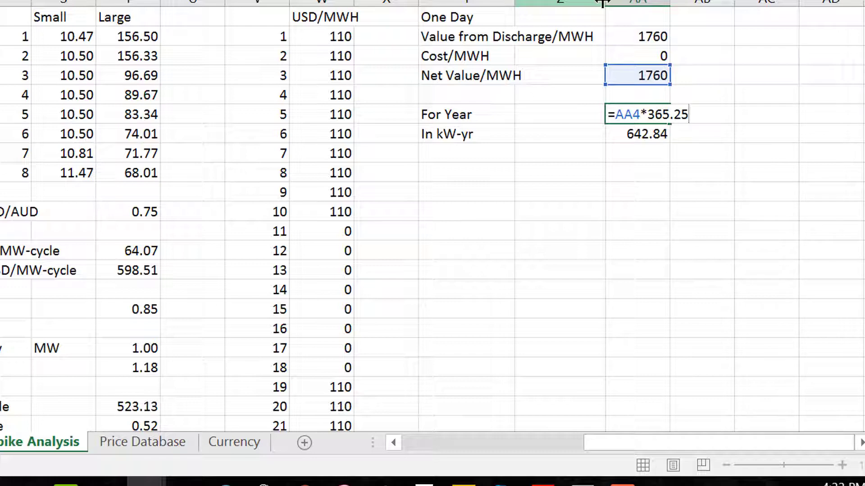
key("Return")
Relabel the For Year row in column Y as "For Year - USD/MW-yr".
key("Up")
key("Left")
key("Left")
key("Left")
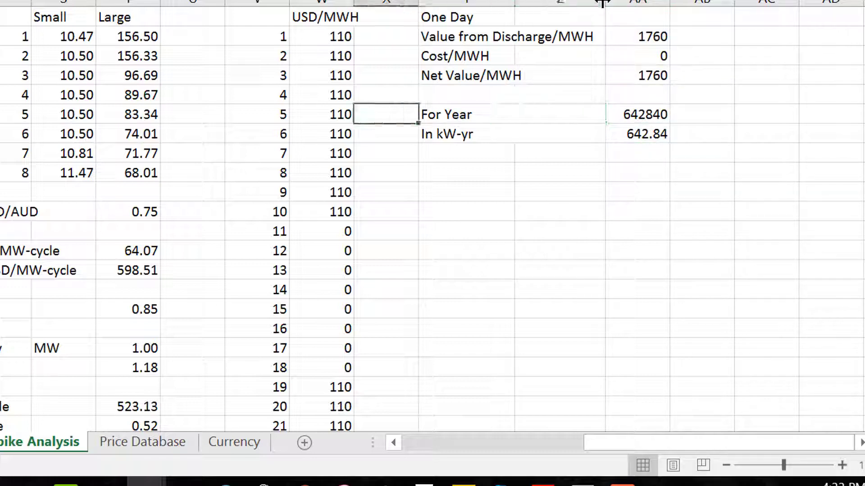
key("Right")
key("F2")
type("- ")
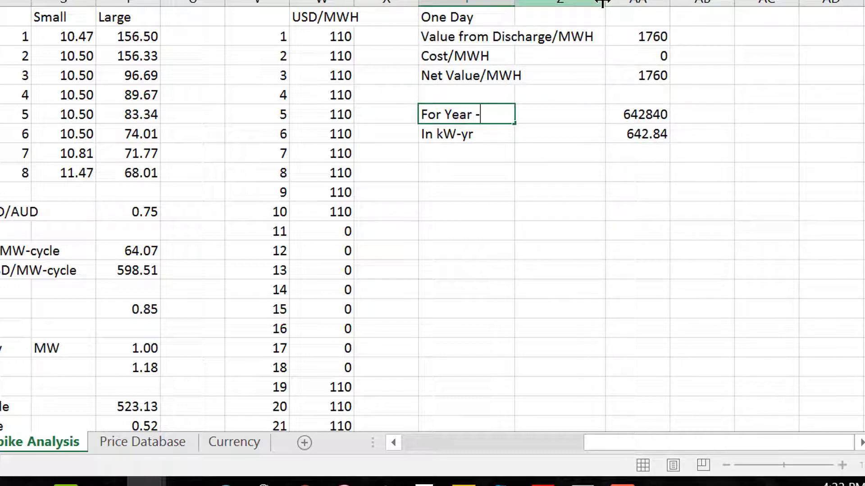
type("USD/MW")
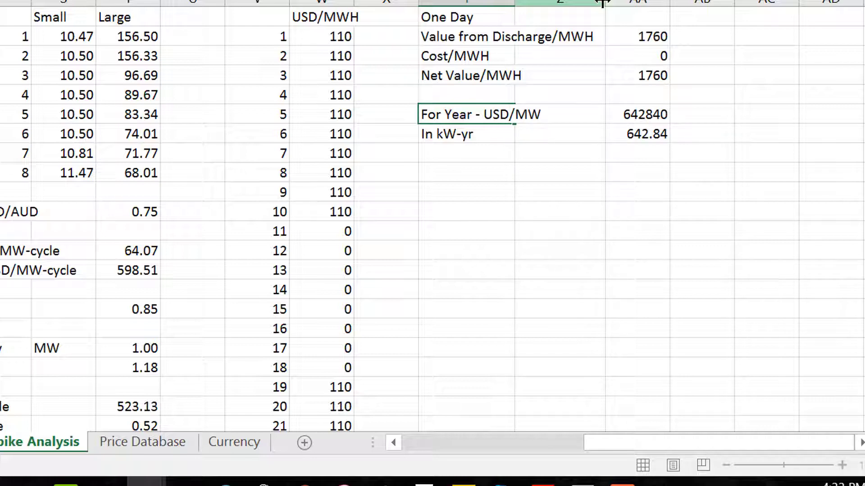
type("-yr")
key("Return")
Review the annual USD/MW-yr value and the In kW-yr figure in column AA.
key("Up")
key("Up")
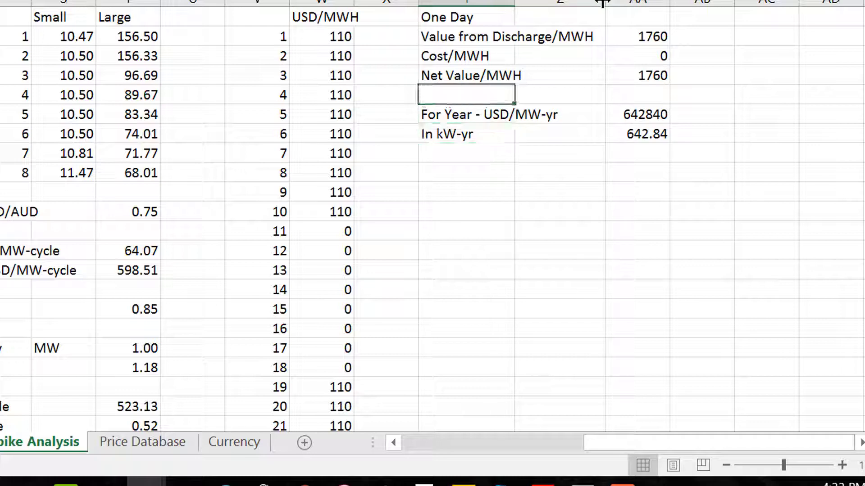
key("Right")
key("Right")
key("Down")
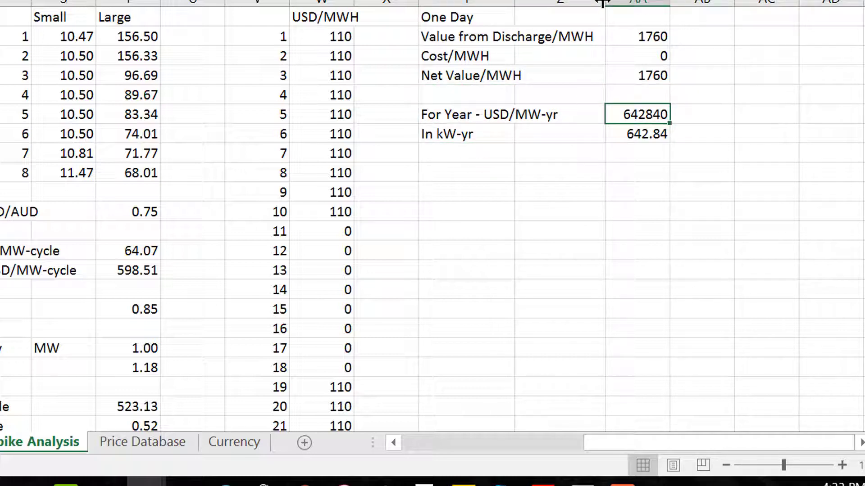
key("Down")
key("Left")
key("Left")
key("Left")
key("Right")
key("Right")
key("Right")
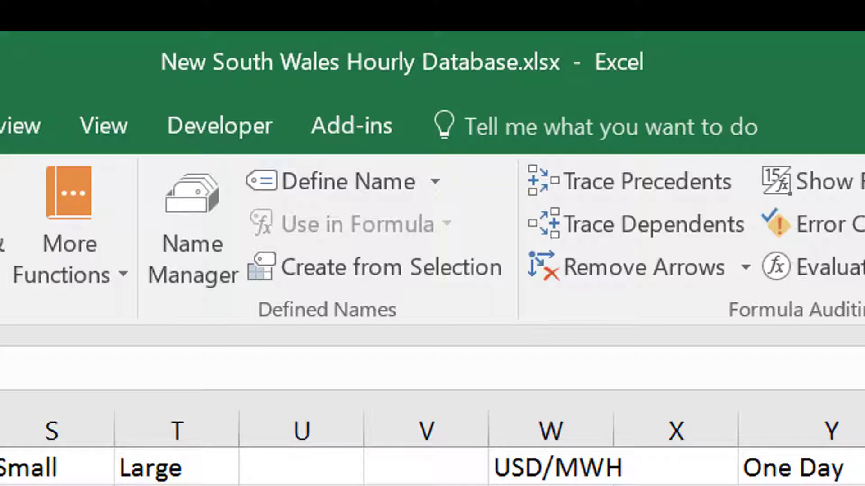
Save the workbook as New South Wales Hourly Database.xlsx.
key("F12")
key("Return")
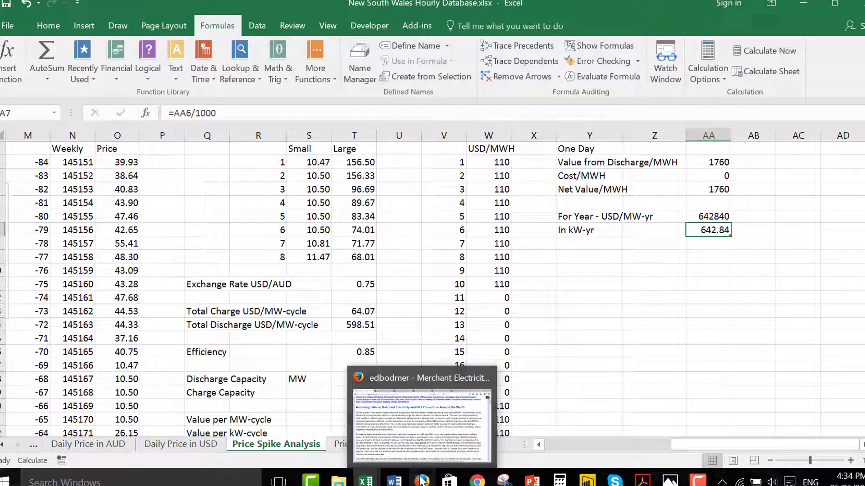
Switch to Firefox and open the home page of the wiki from its Merchant Electricity Analysis page.
left_click(422, 480)
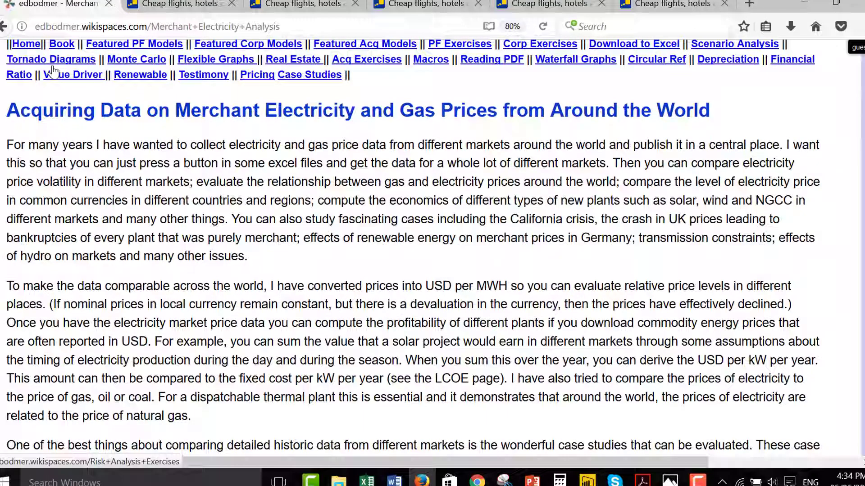
scroll(53, 71, "up", 3)
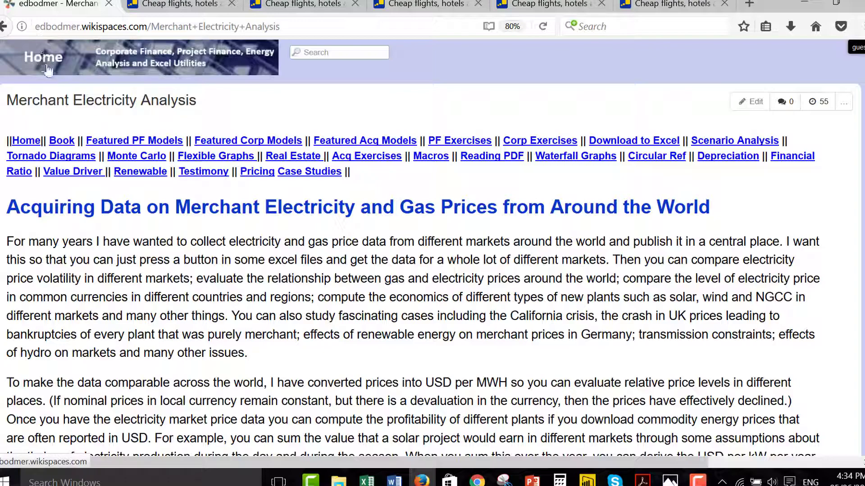
left_click(45, 61)
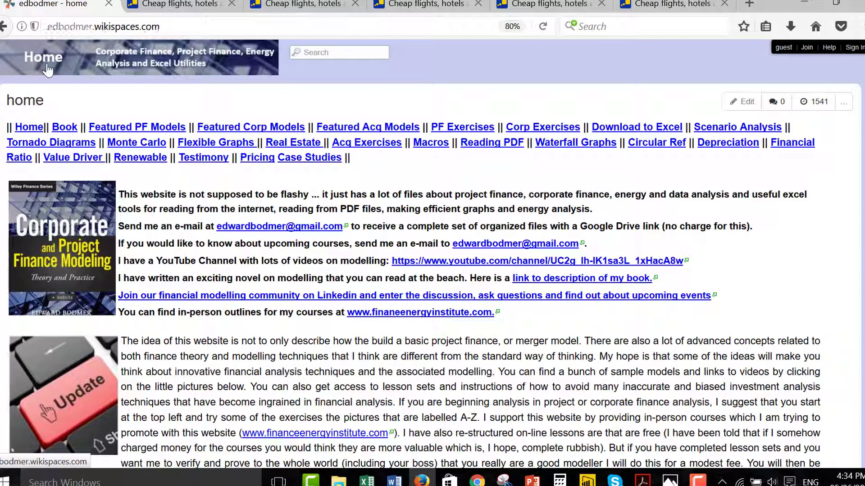
Find the Battery, Storage and Comparative Renewable Analysis entry on the home page, then return to the introduction.
scroll(48, 70, "down", 2)
scroll(49, 68, "down", 15)
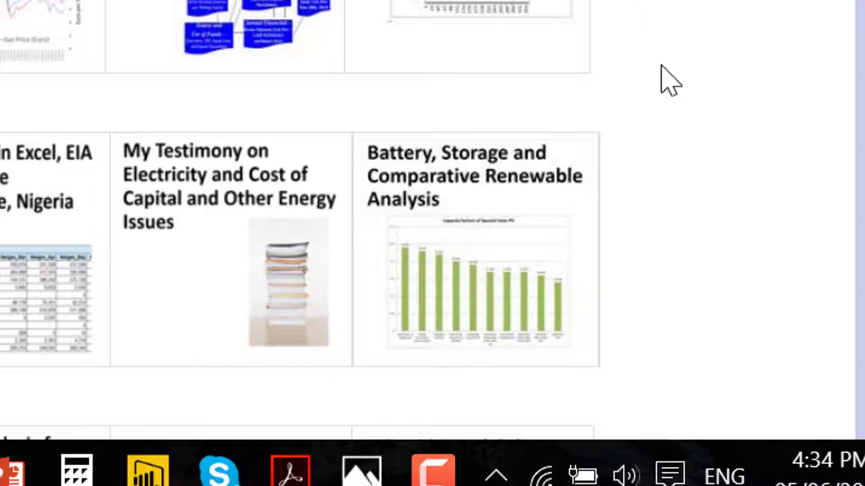
scroll(669, 81, "up", 15)
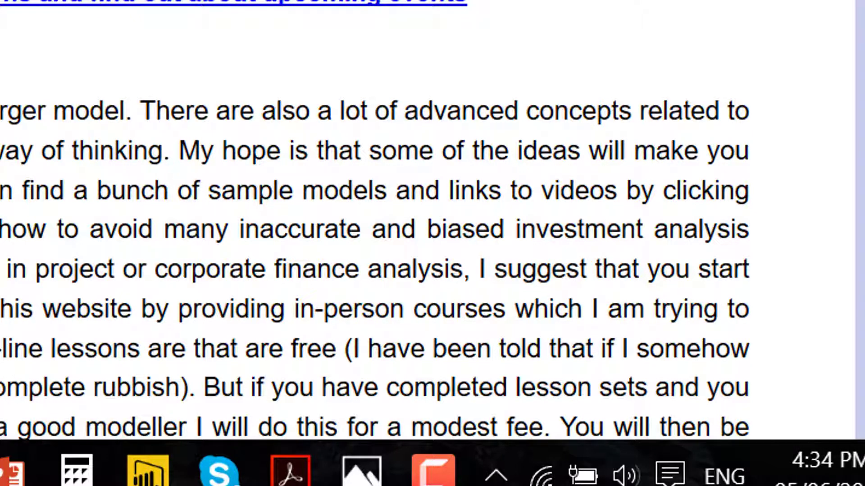
key("alt+Tab")
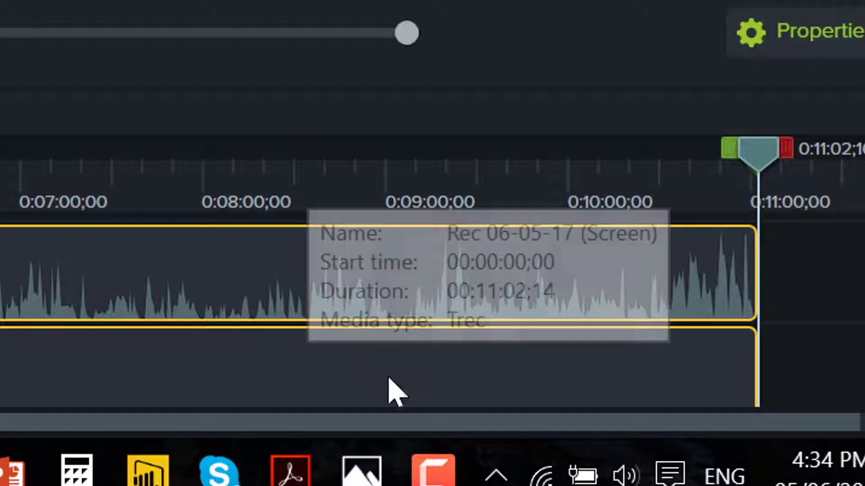
left_click(433, 466)
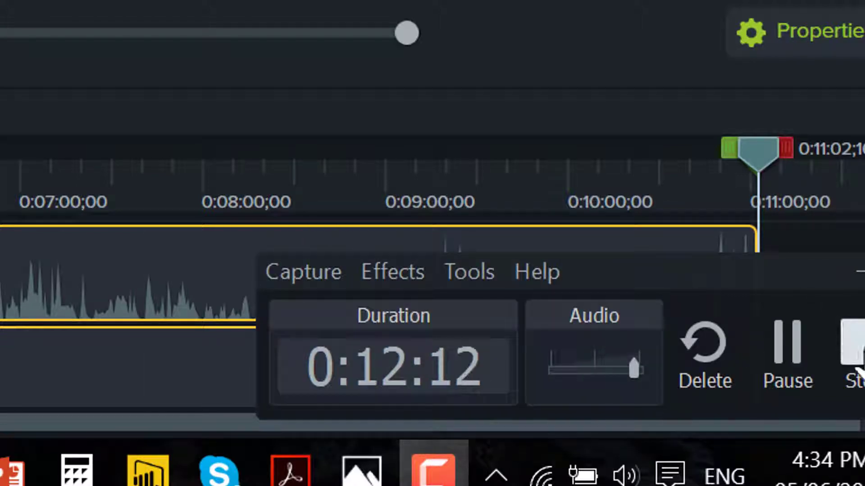